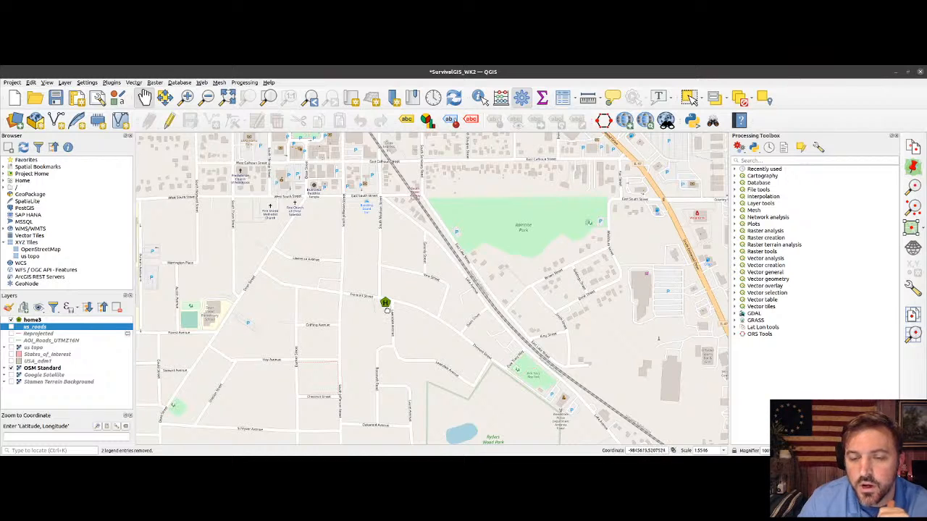
Step: Check the coordinate reference system of the home3 layer in its layer information
drag(404, 307, 382, 290)
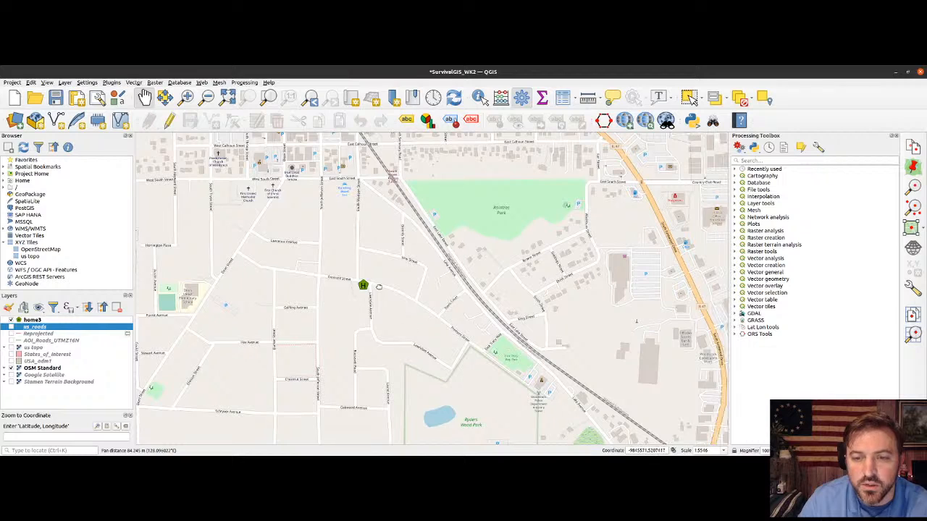
scroll(369, 276, down, 2)
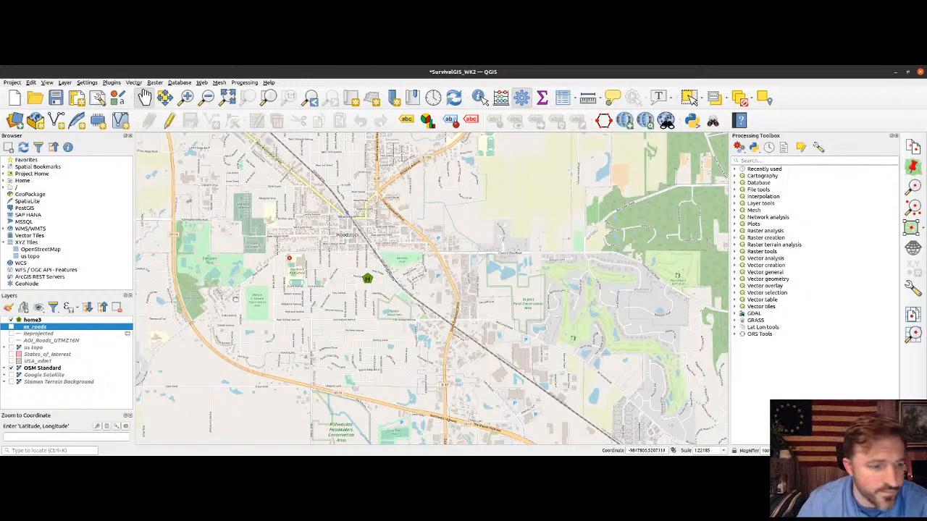
click(42, 322)
right_click(43, 322)
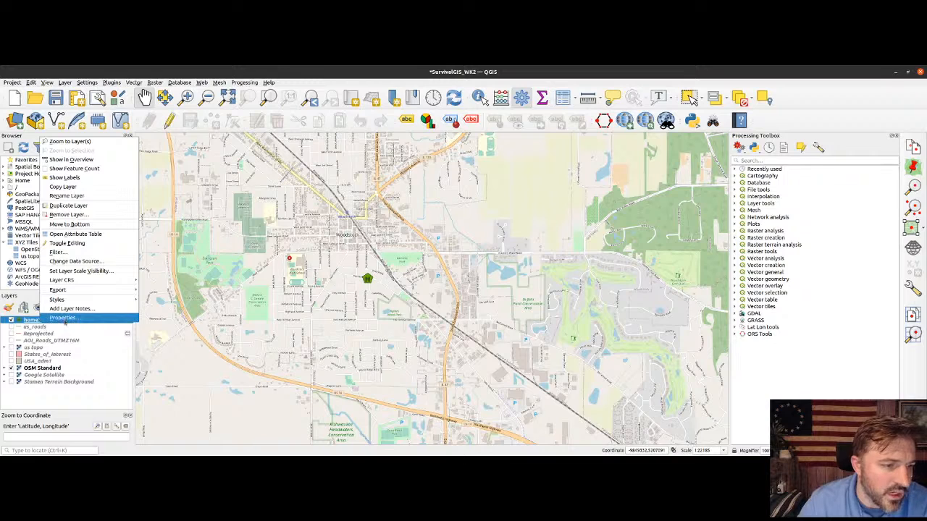
key(Escape)
double_click(63, 320)
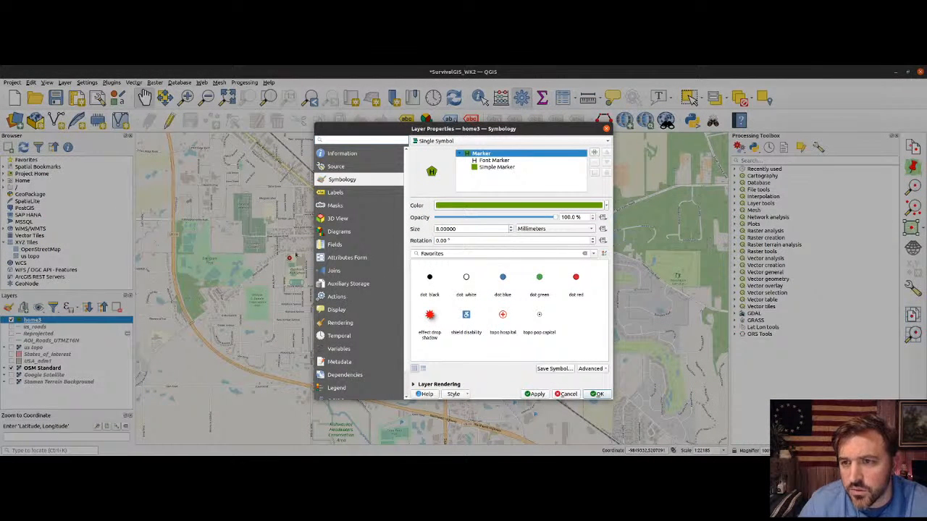
click(333, 153)
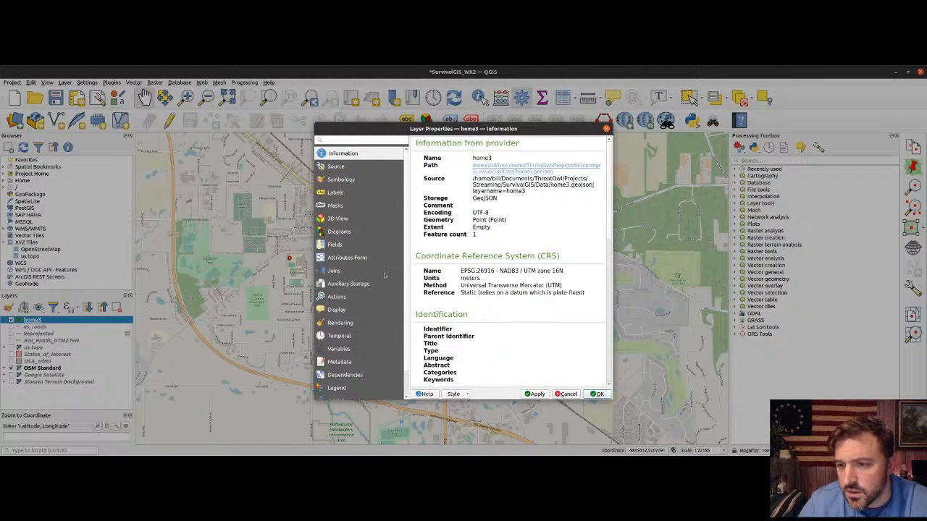
click(595, 393)
Step: Set the project coordinate reference system to NAD83 / UTM zone 16N (EPSG:26916) and dismiss the transform warning
scroll(461, 299, down, 1)
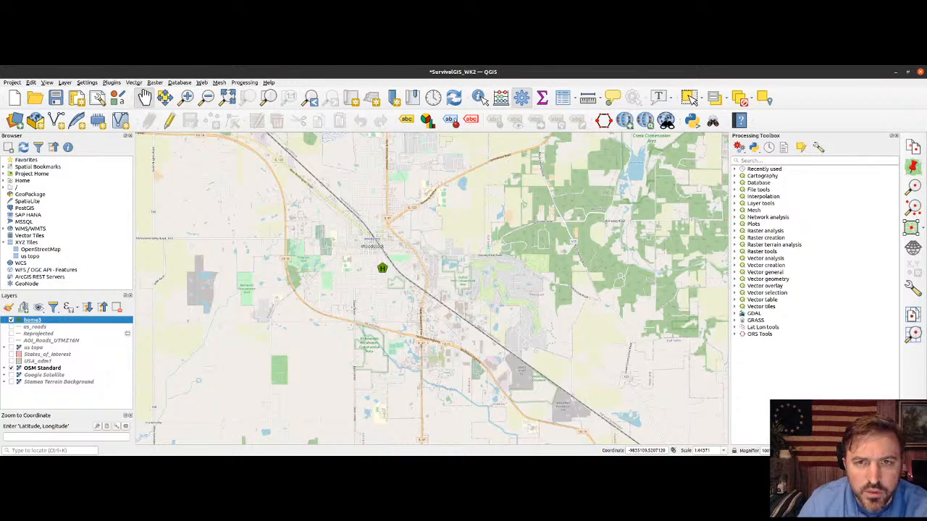
click(909, 450)
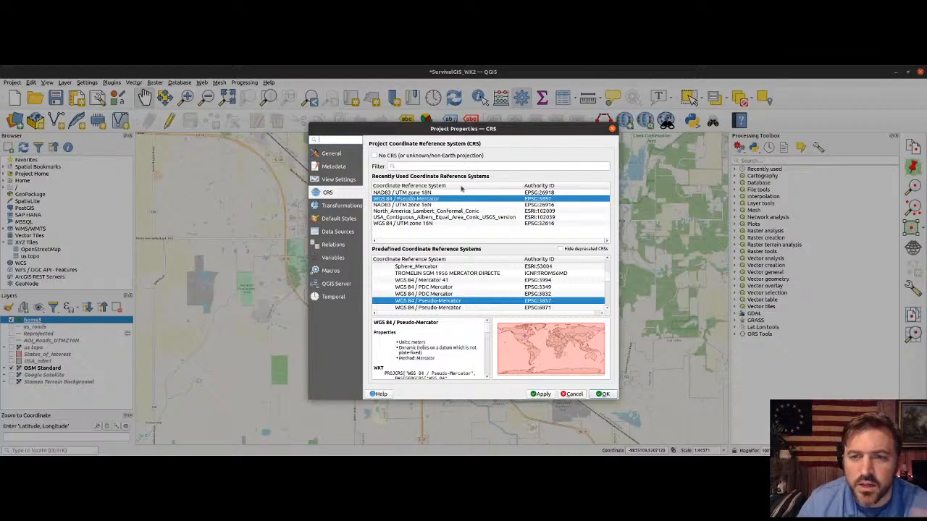
click(444, 205)
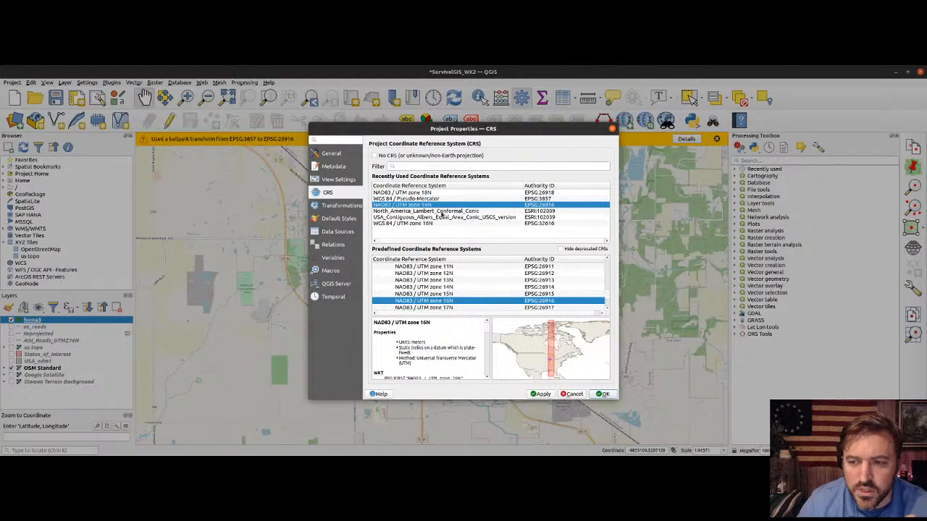
click(602, 394)
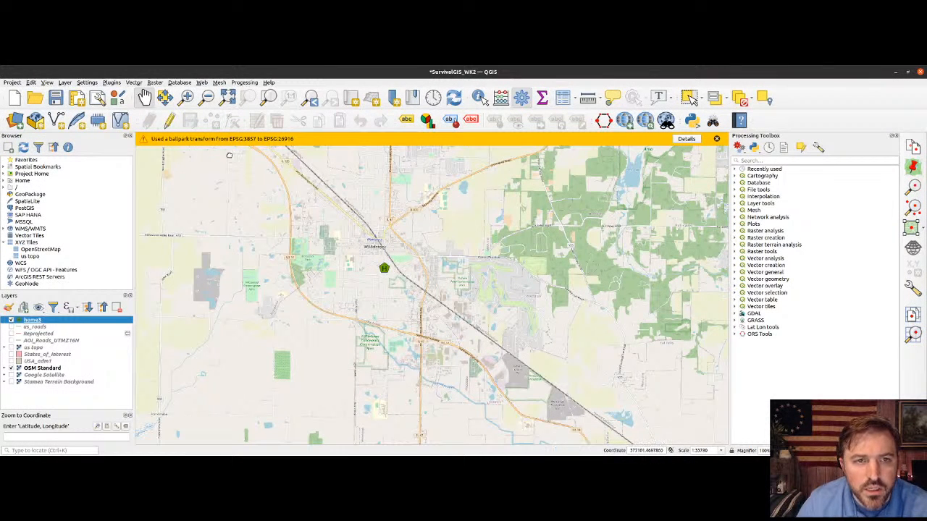
click(716, 139)
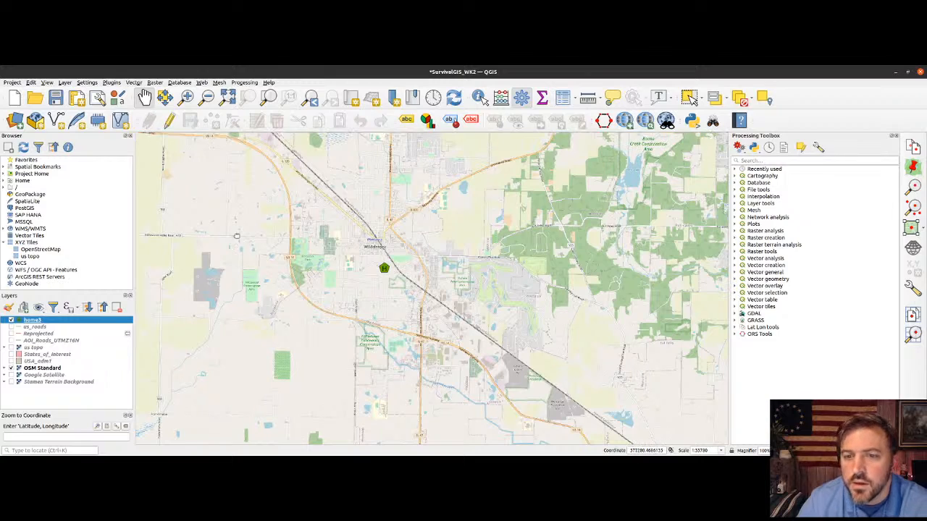
Step: Set up a Buffer of the home3 layer with a distance of 1 kilometer
click(133, 83)
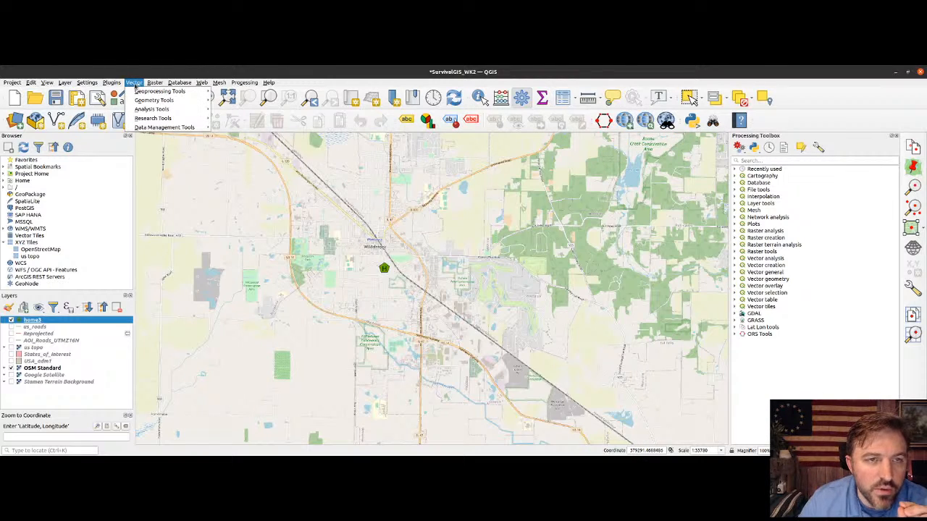
mouse_move(155, 91)
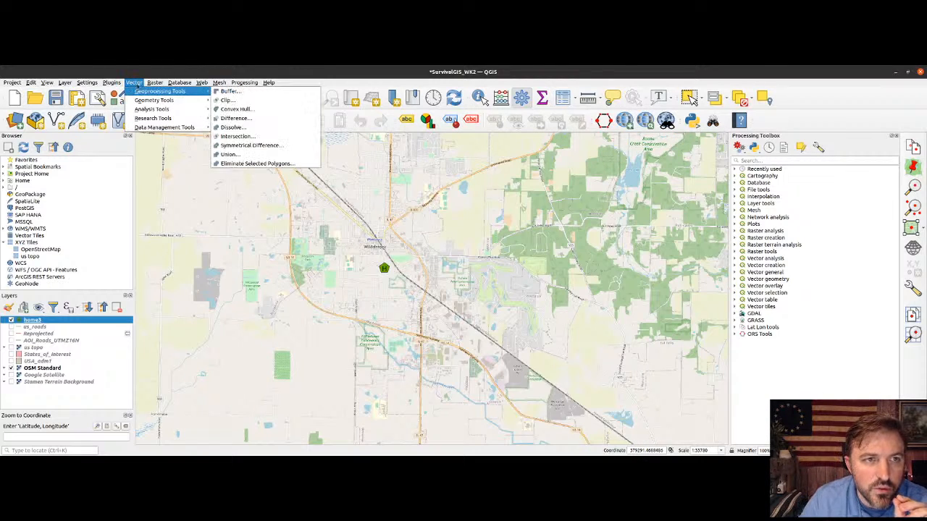
click(228, 92)
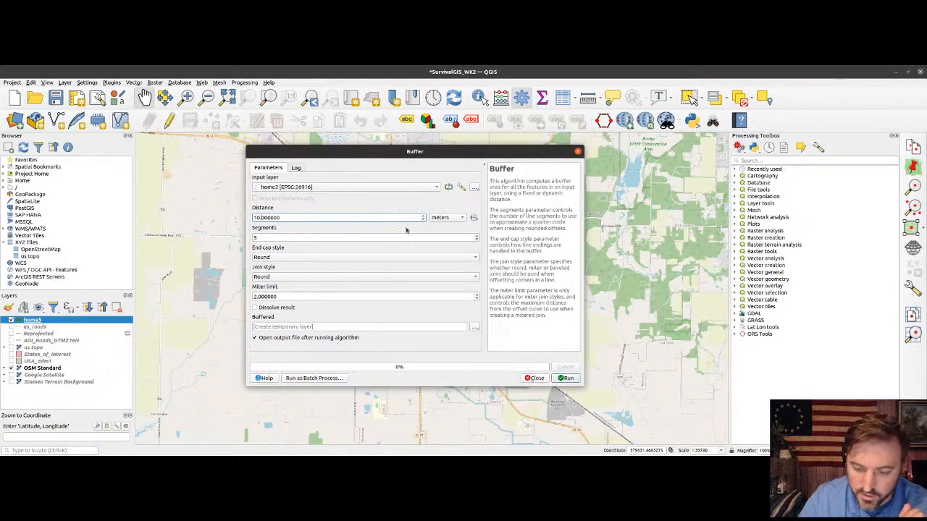
text(00)
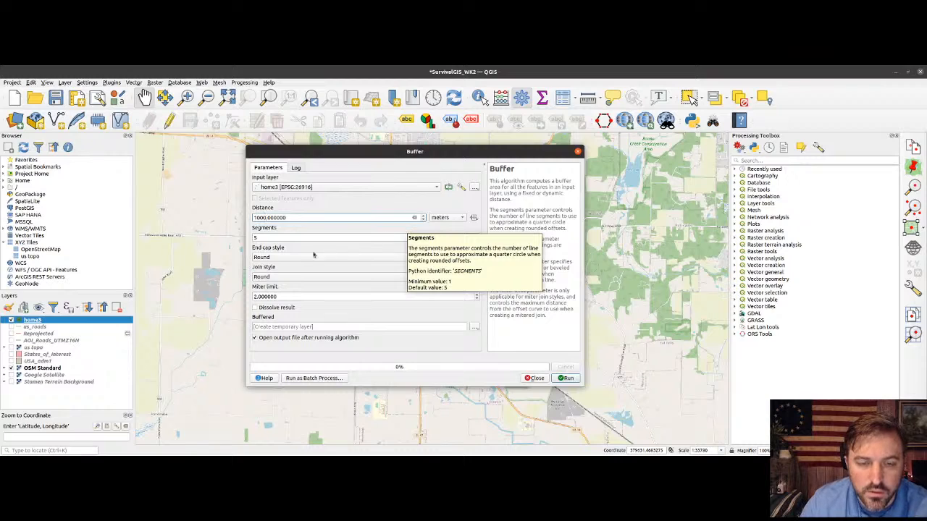
click(460, 218)
click(456, 228)
drag(254, 217, 266, 218)
text(5)
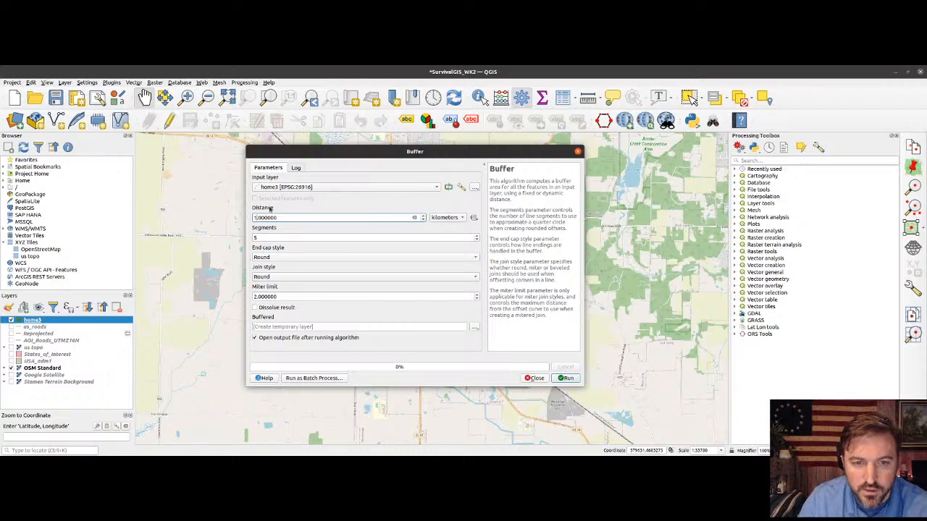
Step: Set the buffer segments to 10 and run it to a temporary layer
double_click(282, 237)
text(10)
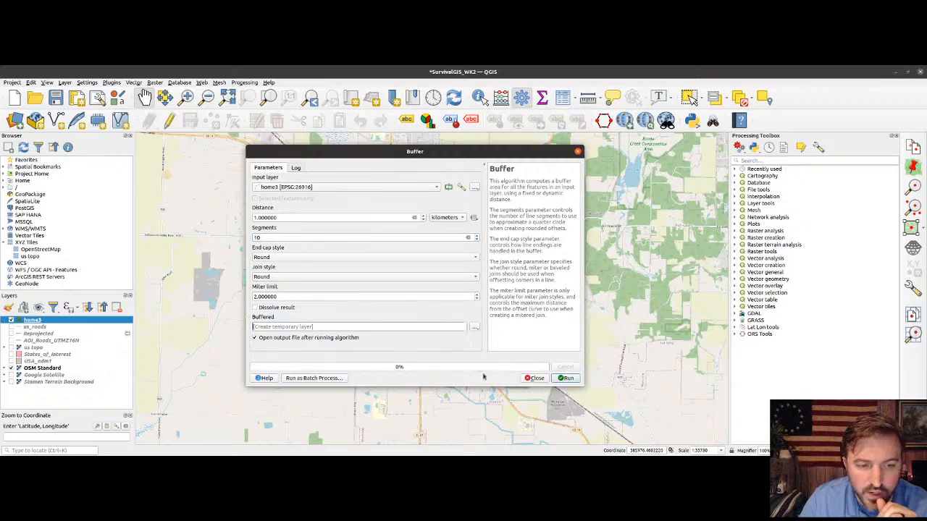
click(564, 378)
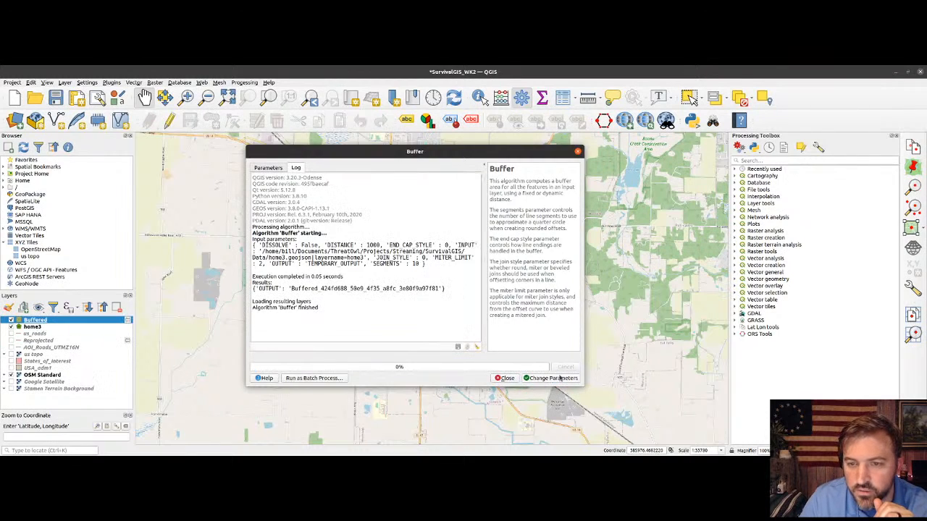
click(504, 378)
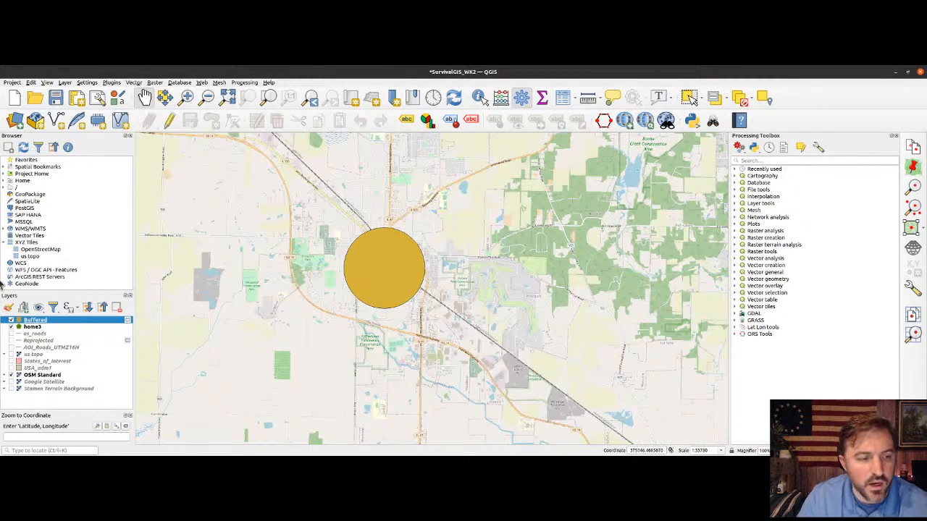
Step: Move the home3 layer above the Buffered layer in the layer order
shift+click(32, 326)
drag(35, 323, 35, 316)
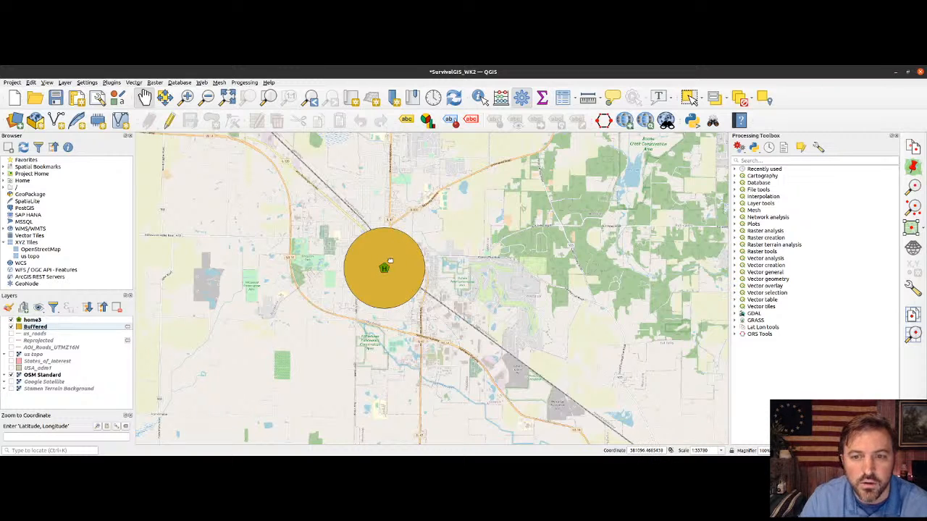
scroll(385, 269, up, 1)
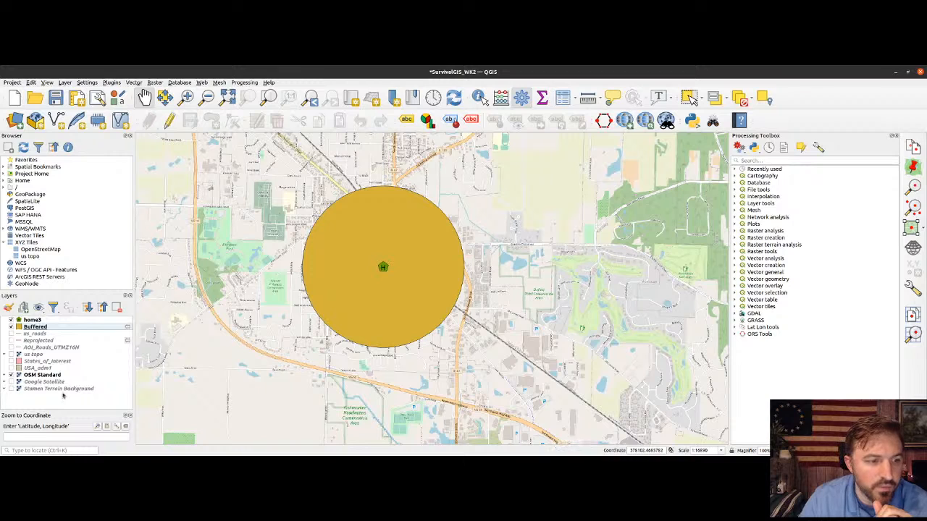
Step: Style the Buffered layer with the outline red symbol preset
click(22, 329)
double_click(22, 329)
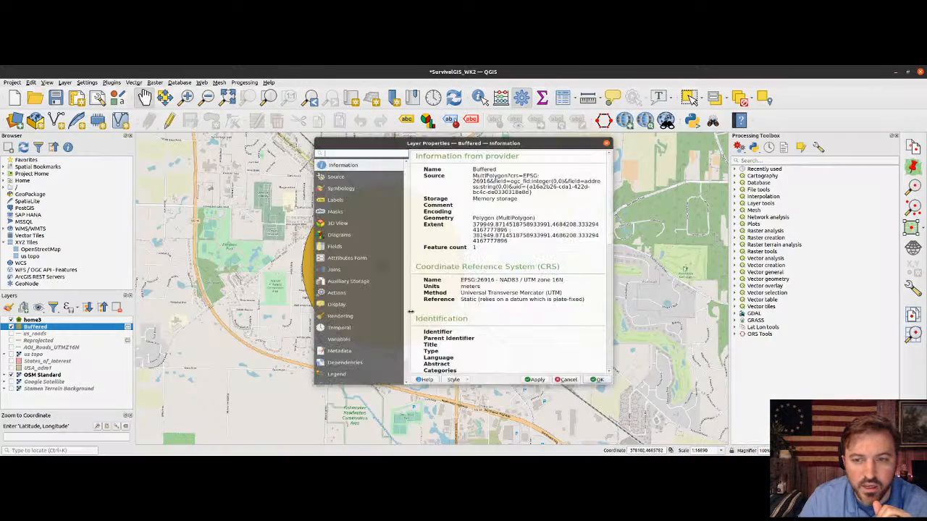
click(378, 181)
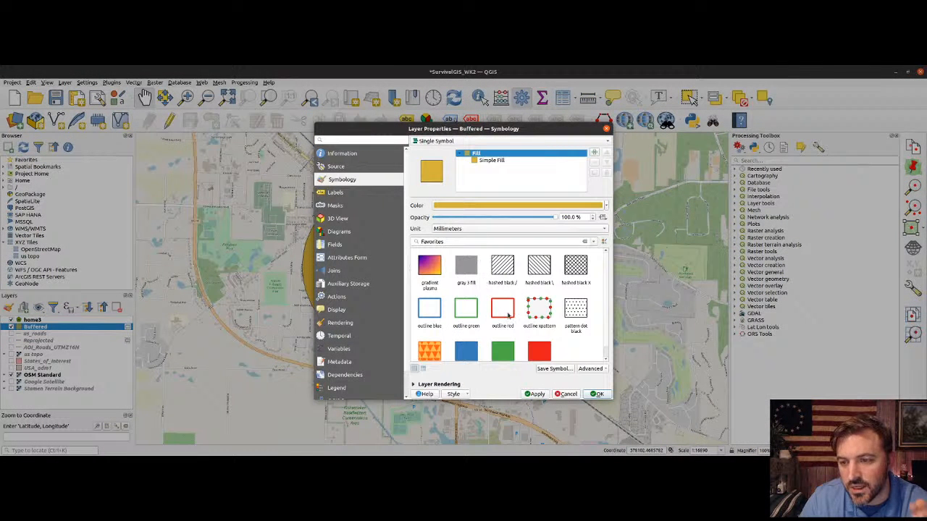
click(507, 313)
click(537, 394)
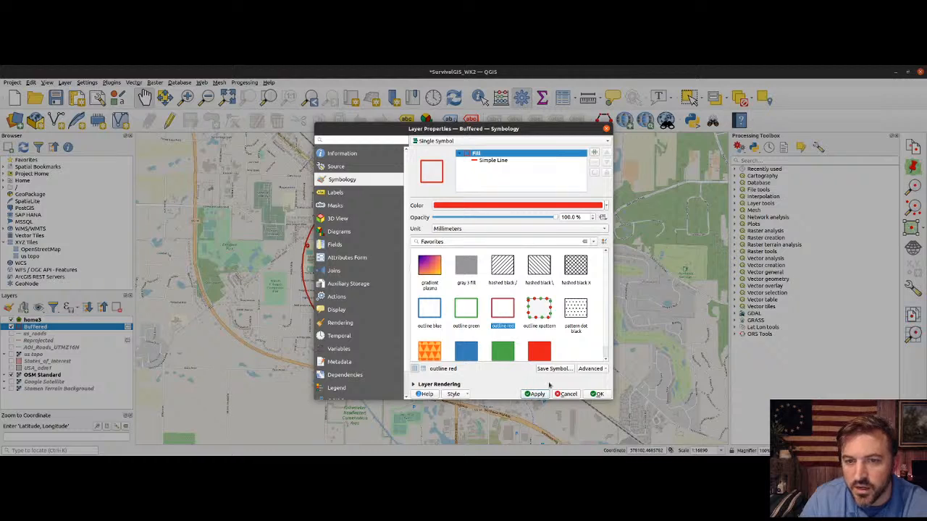
click(599, 394)
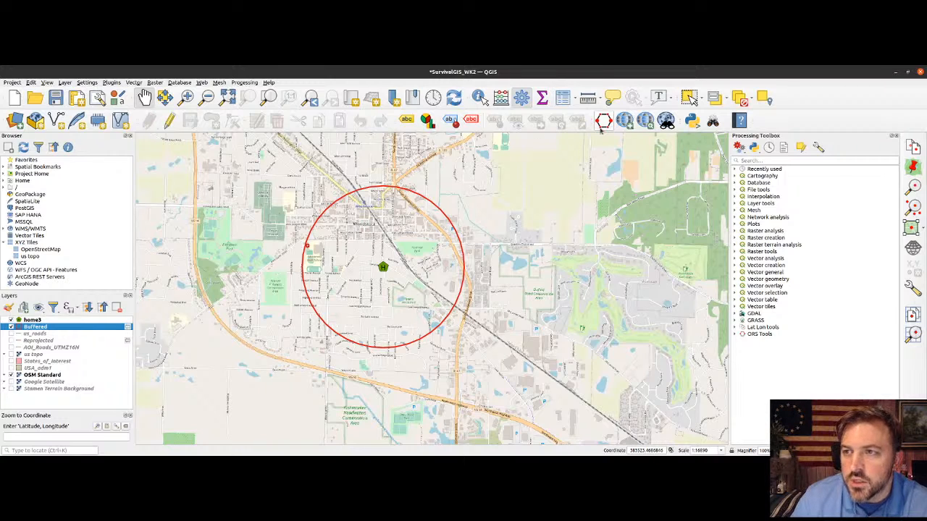
Step: Read the description of the ORS Tools plugin among the installed plugins
click(115, 83)
click(119, 93)
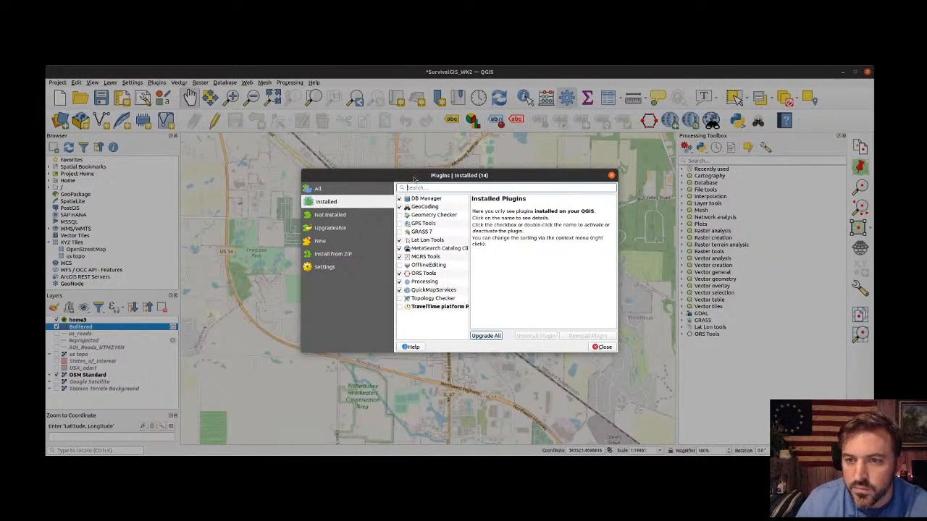
click(427, 274)
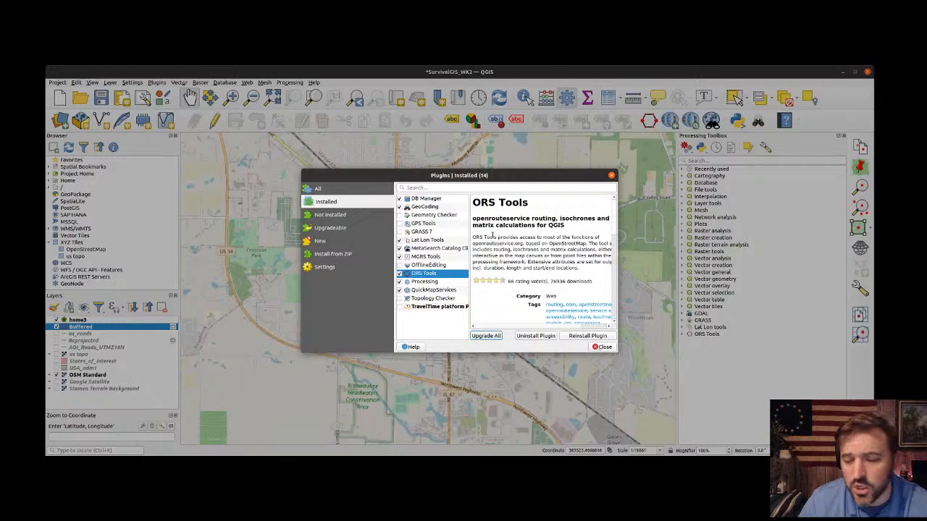
click(604, 347)
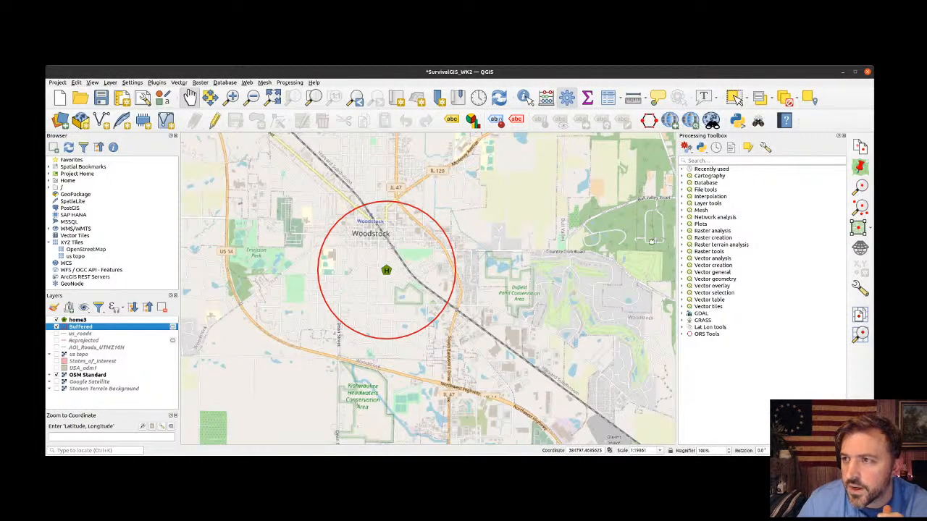
Step: Examine the ORS Tools advanced directions settings, including the Traveling Salesman options under Advanced Configuration
click(652, 124)
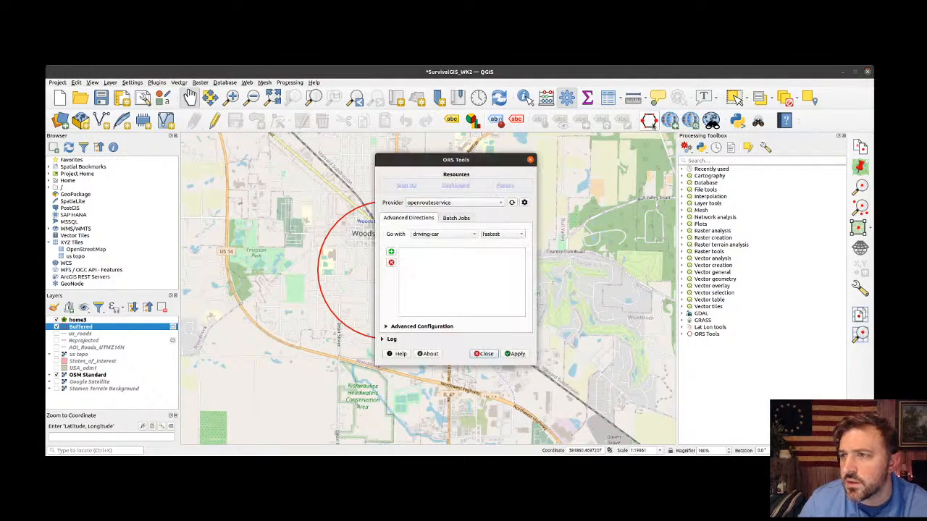
drag(470, 161, 601, 164)
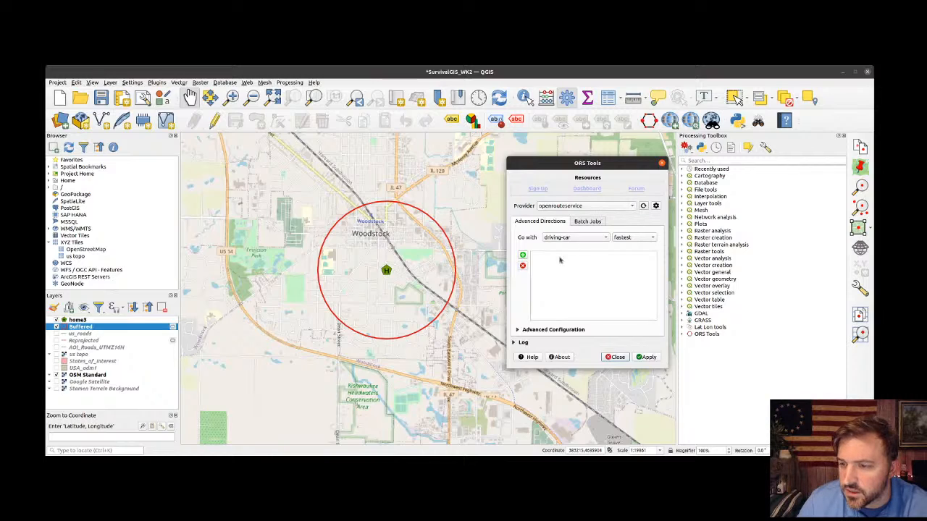
click(523, 329)
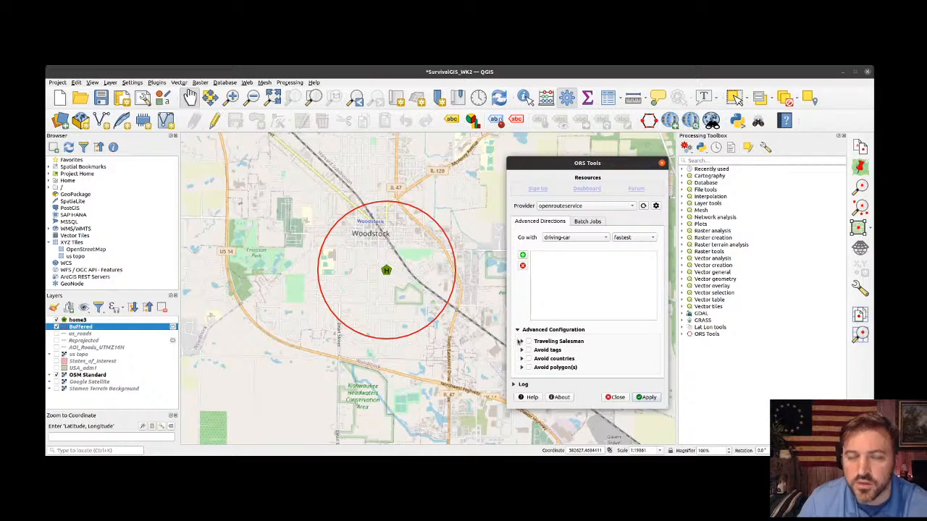
click(520, 341)
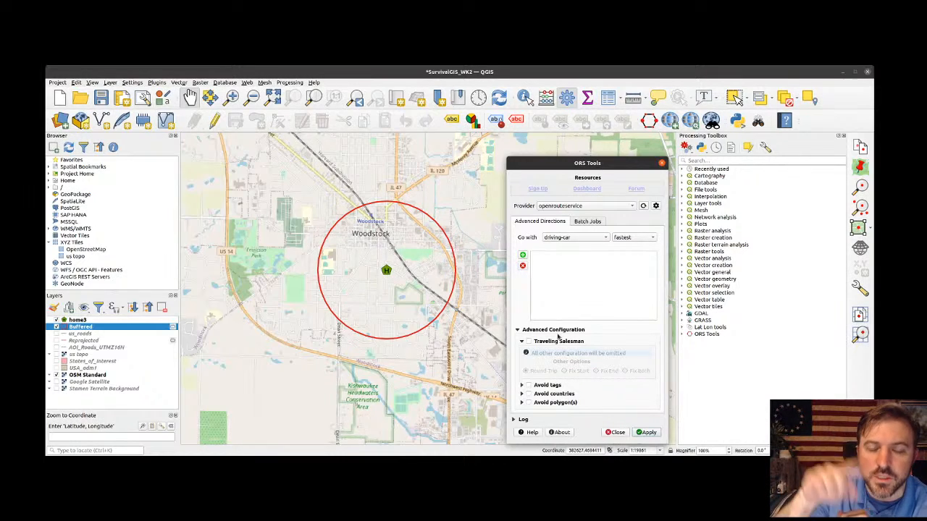
click(521, 342)
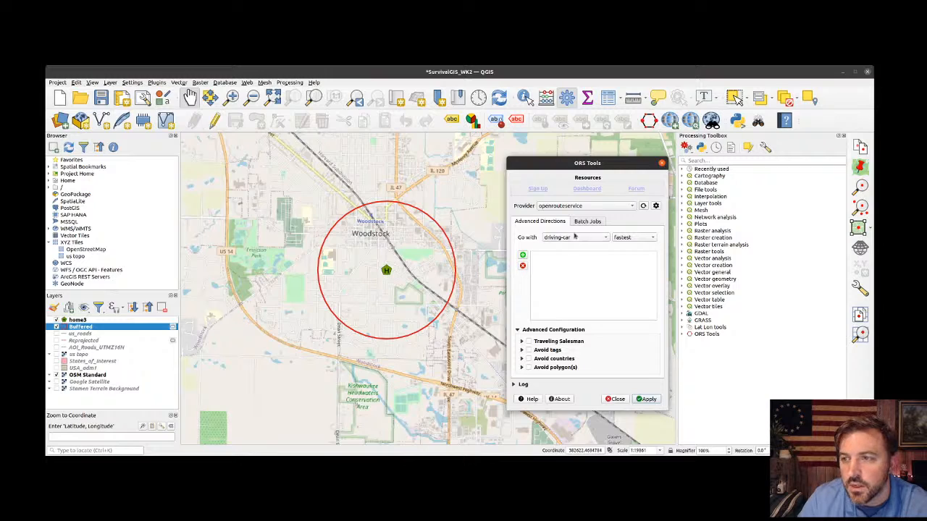
click(615, 399)
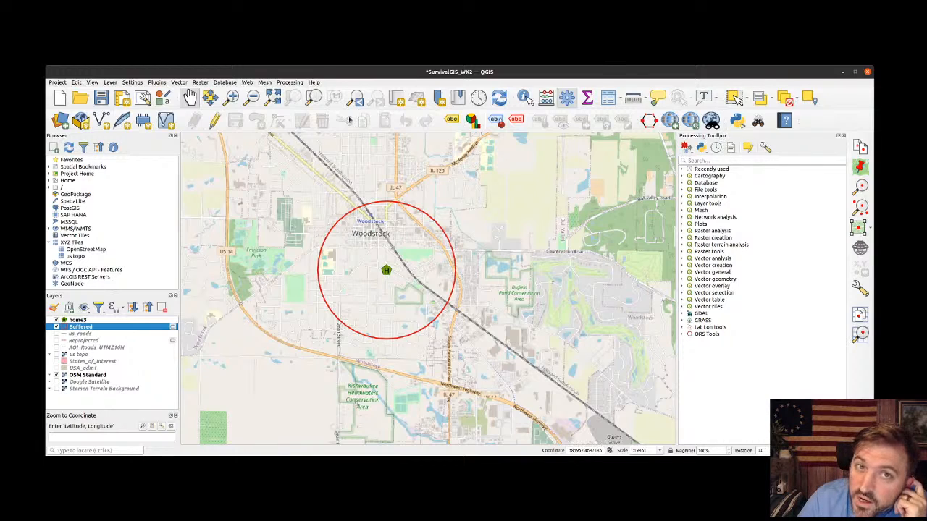
click(279, 83)
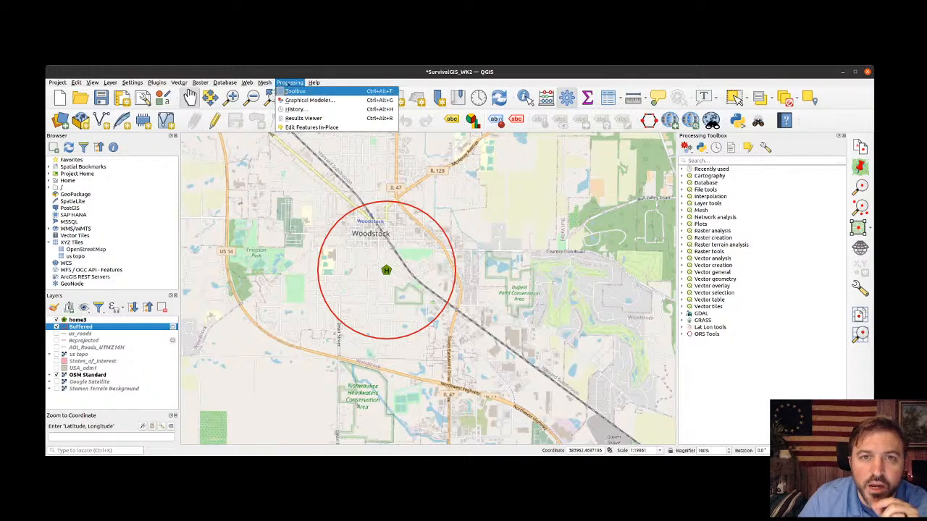
click(742, 370)
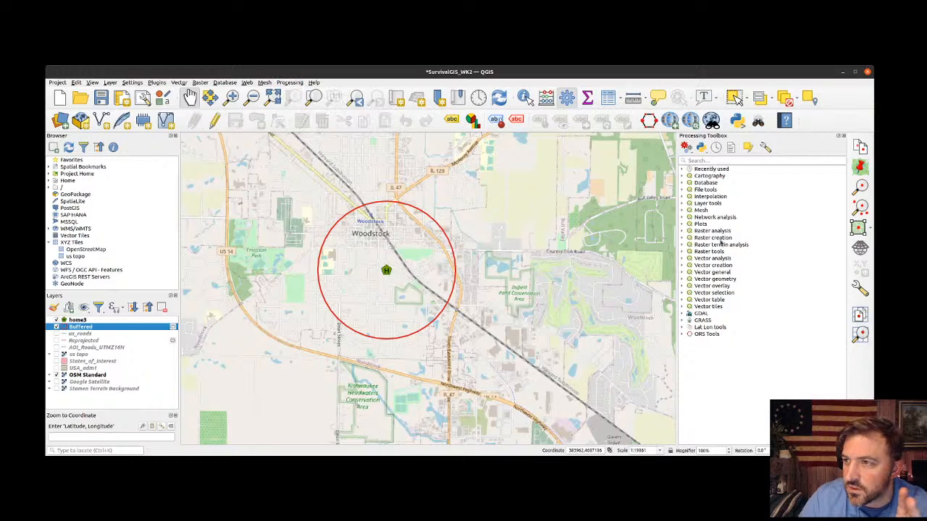
Step: Set up an ORS Tools Isochrones from Layer run with home3 as the input point layer and driving-car as travel mode
click(683, 333)
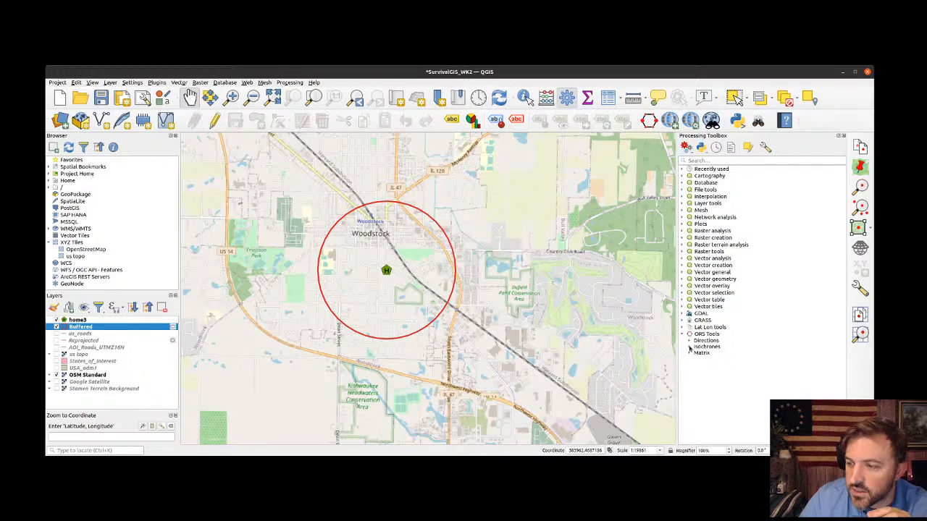
click(689, 346)
click(736, 354)
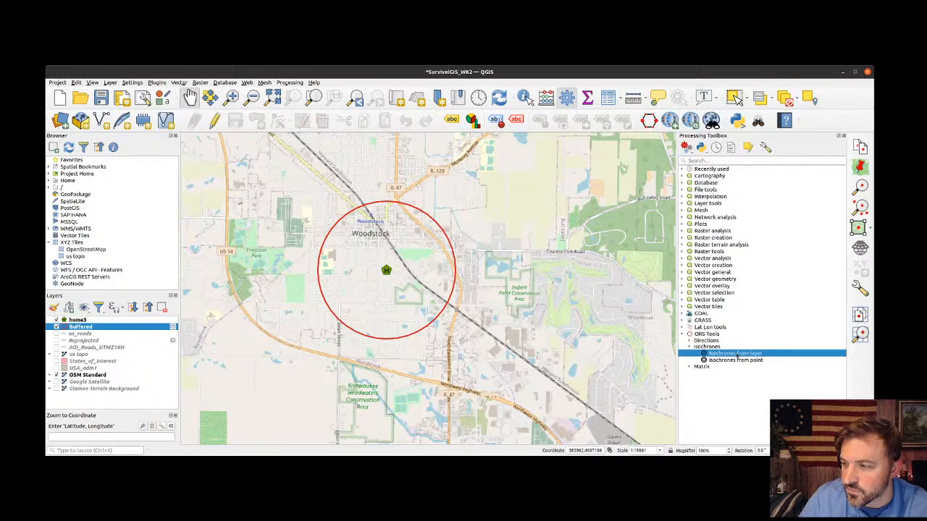
double_click(736, 352)
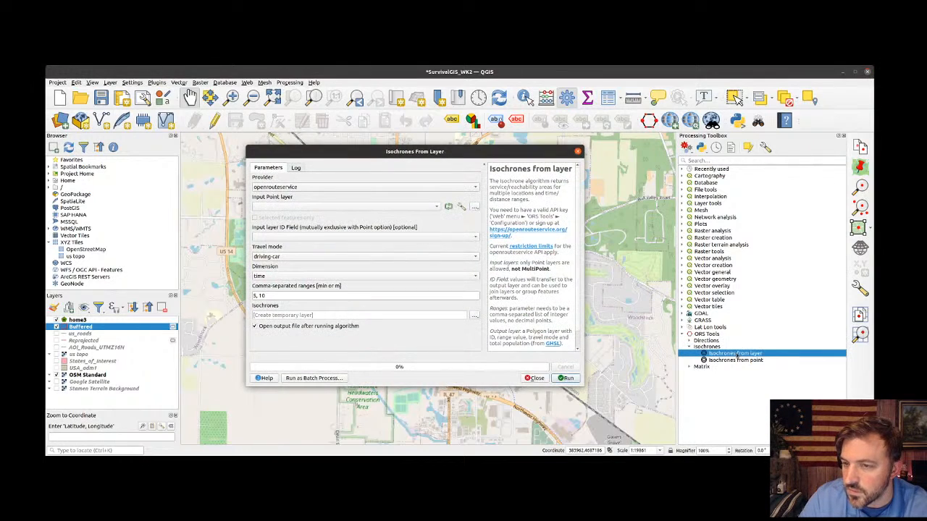
click(315, 208)
click(315, 208)
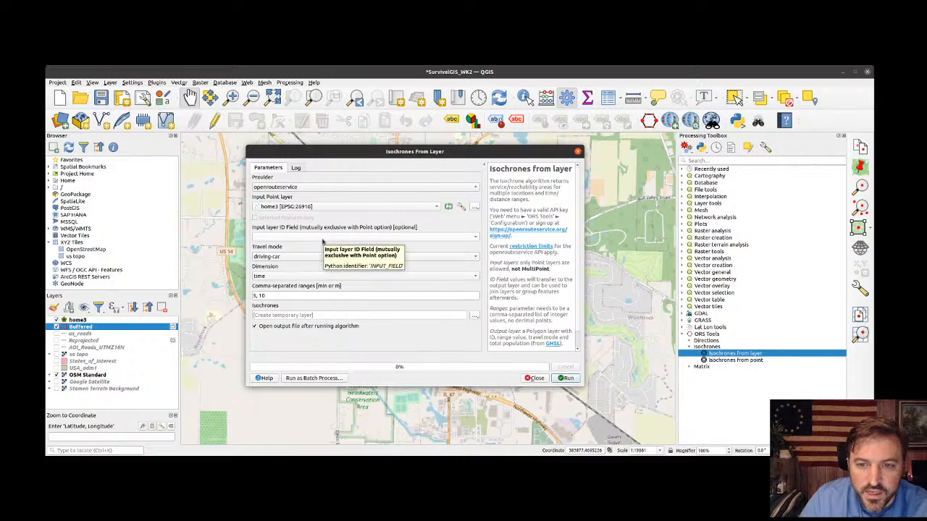
click(293, 257)
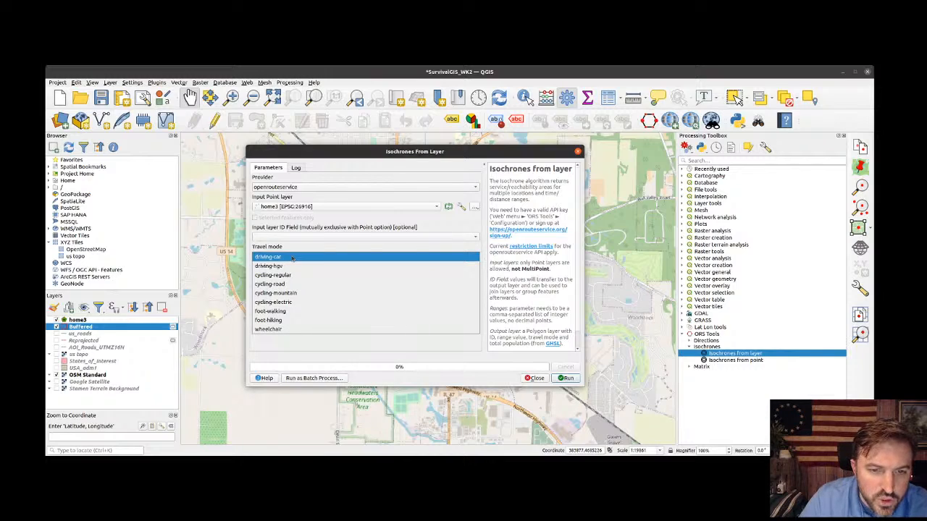
click(293, 257)
Step: Set the isochrone dimension to distance with a range of 1000 m and run it to a temporary layer
click(270, 278)
click(269, 286)
key(Tab)
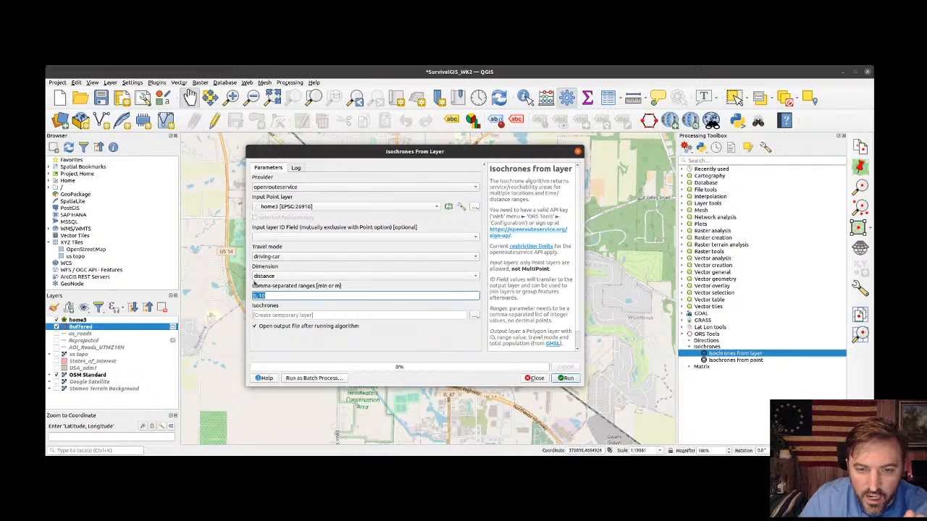
text(1000)
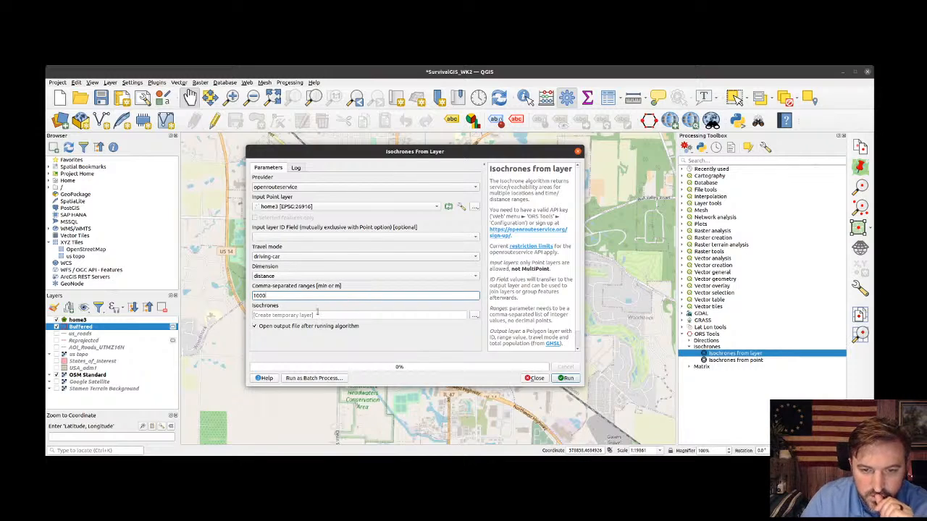
click(563, 378)
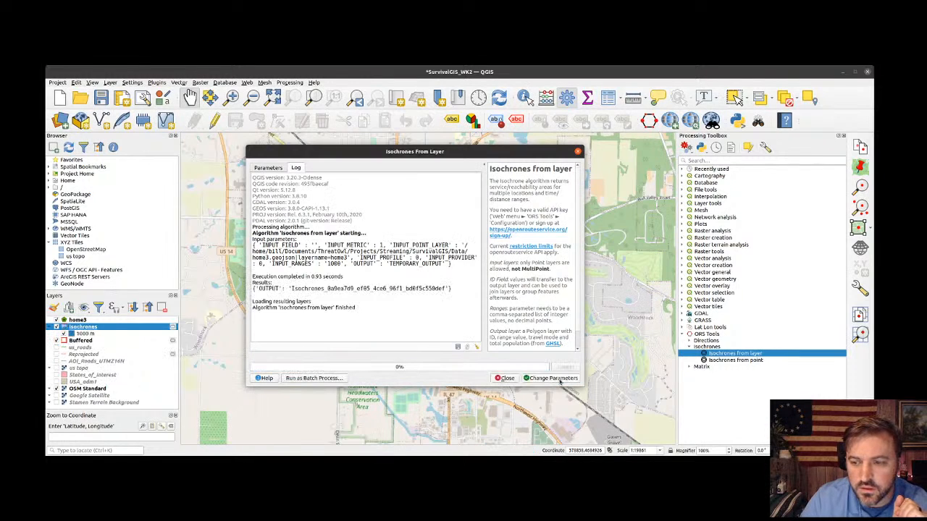
click(509, 378)
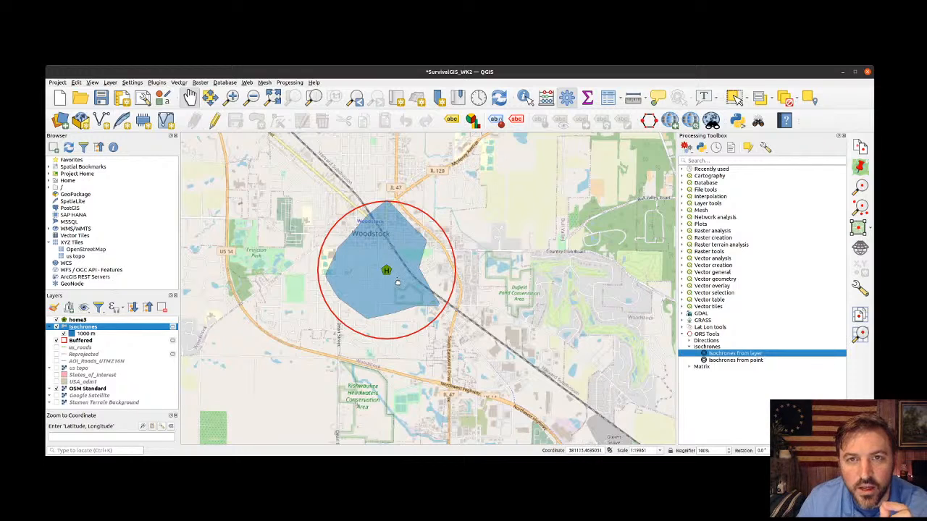
Step: Style the 1000 m isochrone with the outline green symbol preset
scroll(397, 282, up, 1)
drag(408, 248, 404, 277)
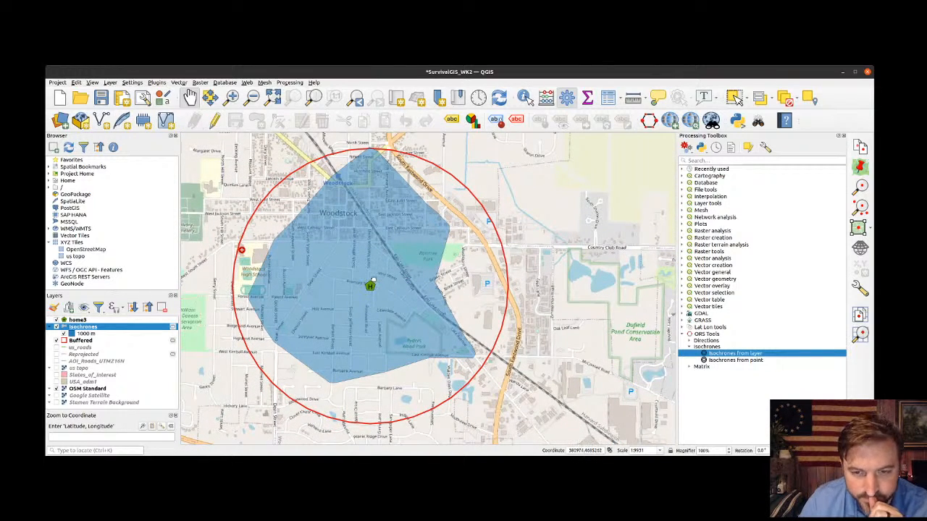
double_click(72, 333)
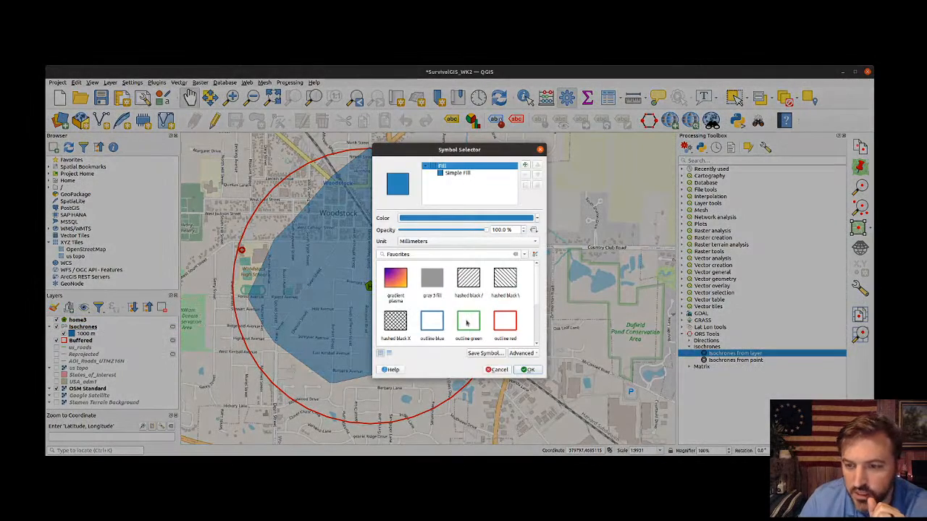
click(468, 321)
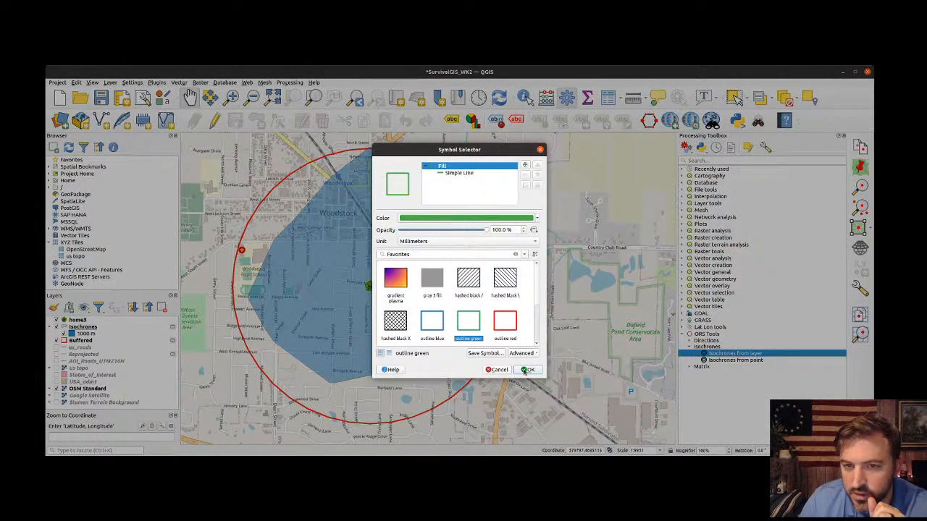
click(524, 371)
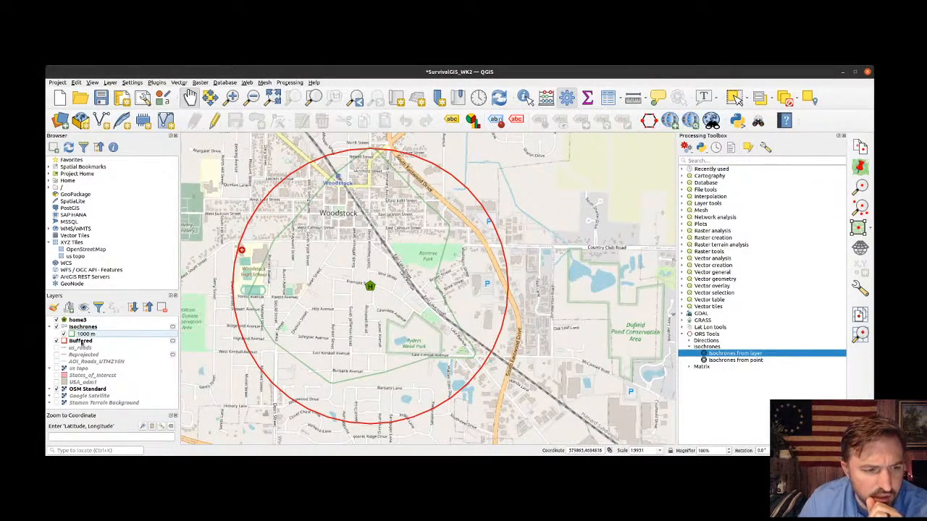
Step: Change the 1000 m isochrone's symbol layer type to Simple Fill with the green fill color #04b201
double_click(72, 334)
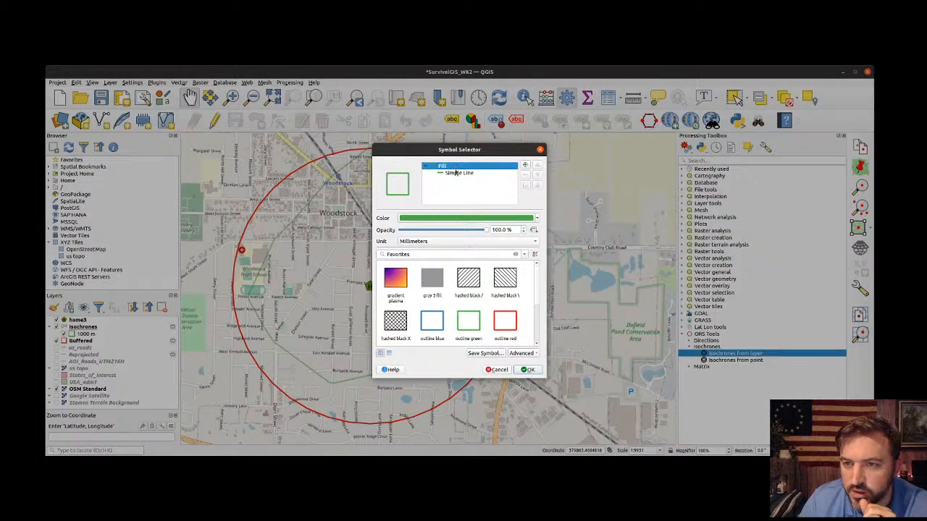
drag(374, 378, 291, 413)
click(411, 138)
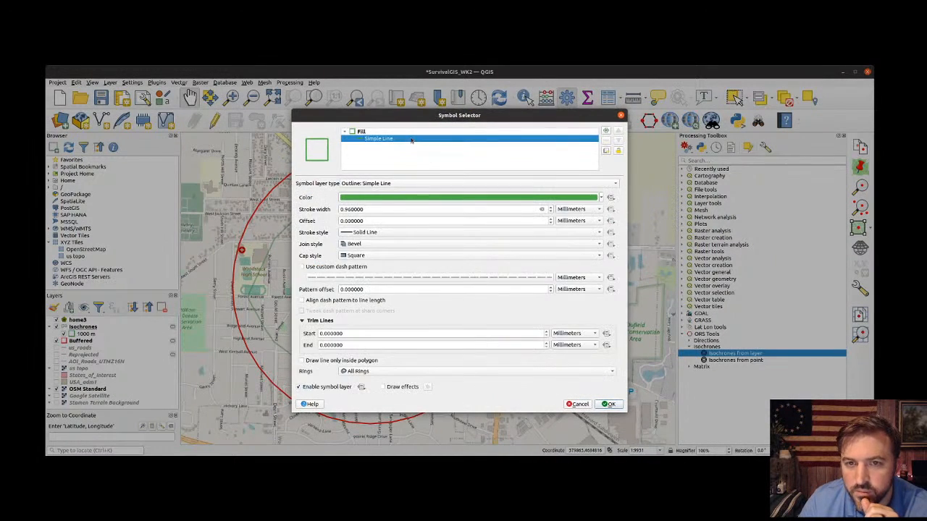
click(389, 185)
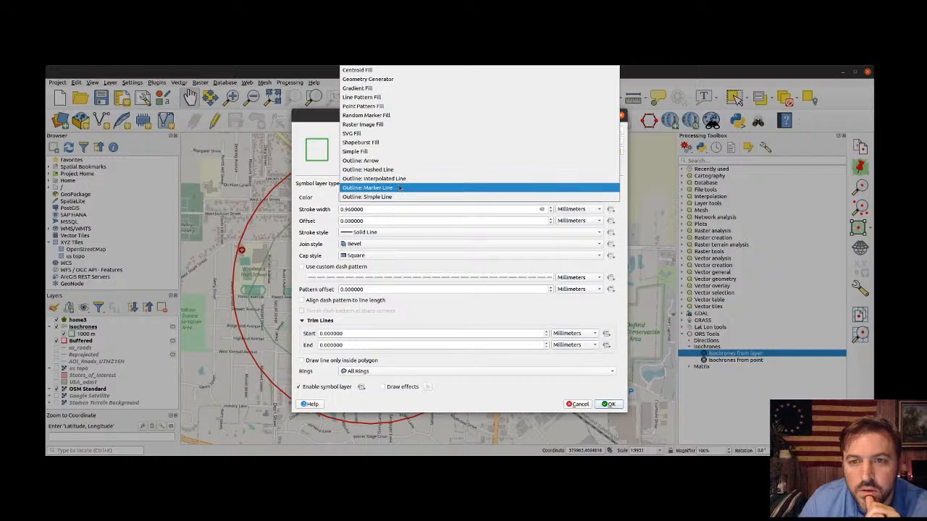
click(390, 152)
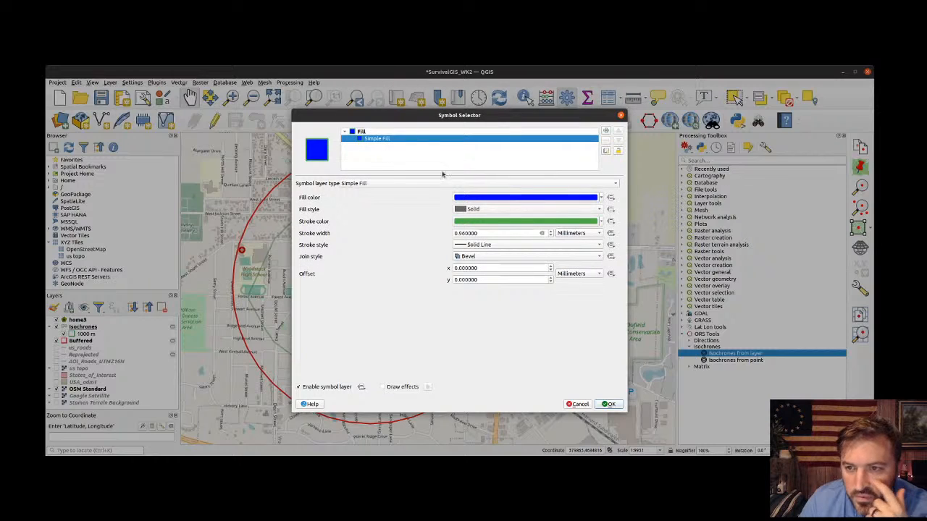
click(528, 197)
drag(420, 286, 437, 239)
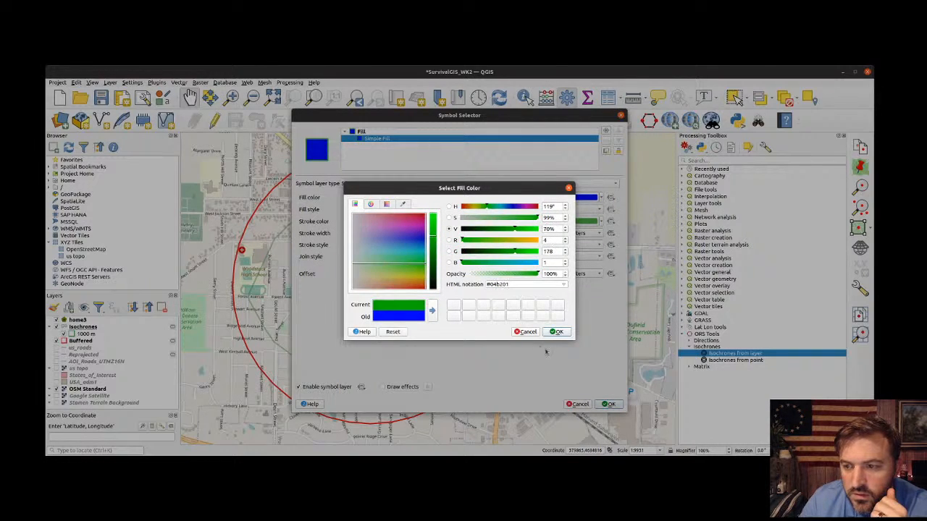
click(556, 333)
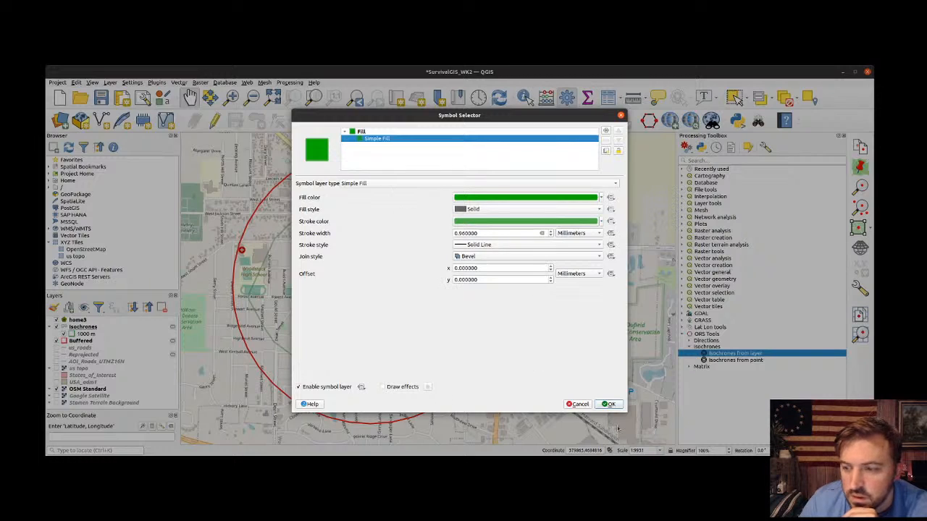
click(613, 404)
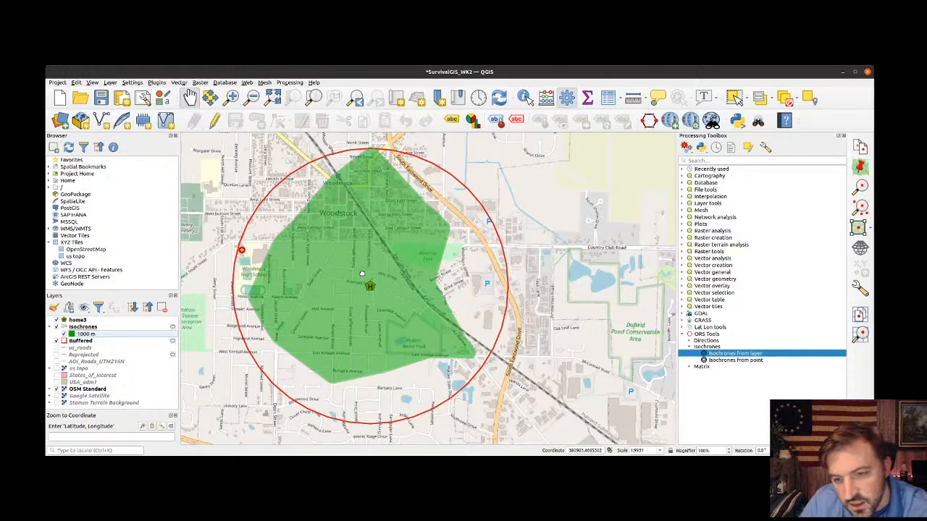
Step: Trace the streets from the home point south to the edge of the 1000 m isochrone
scroll(373, 290, up, 2)
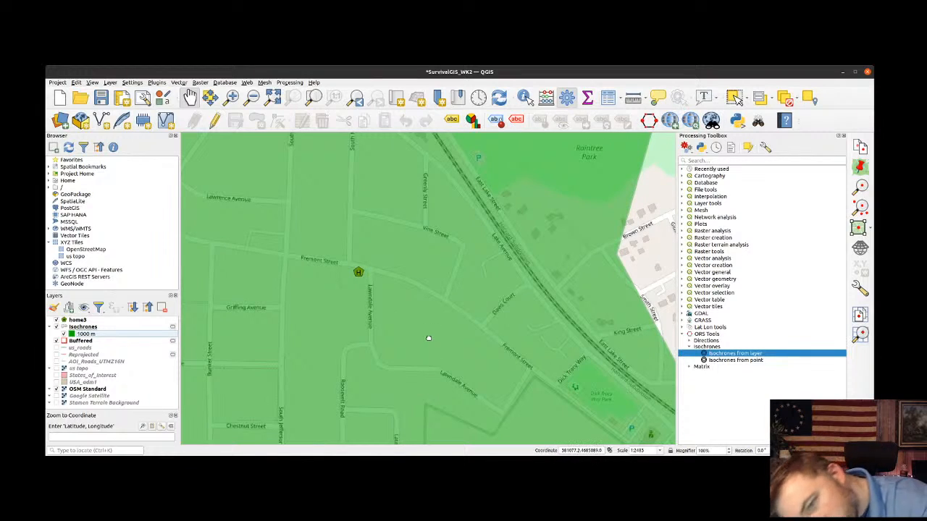
drag(412, 320, 411, 224)
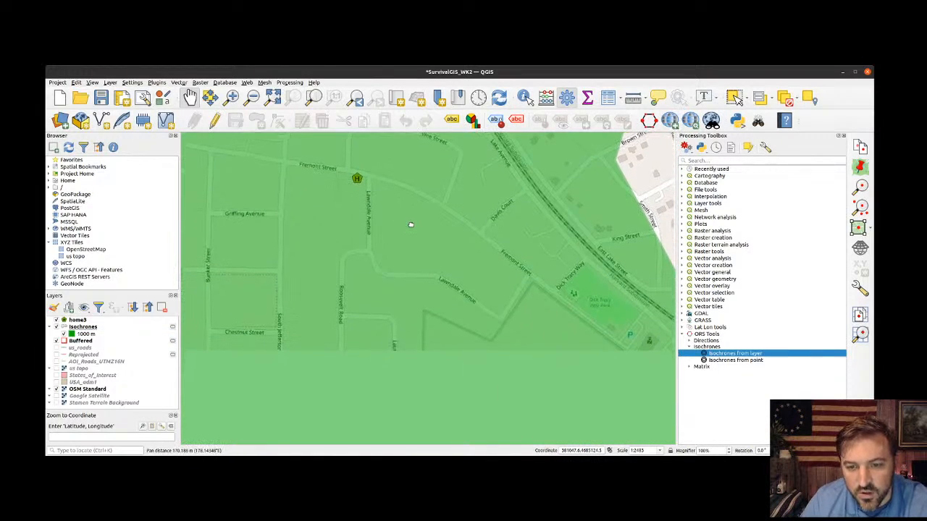
drag(339, 349, 345, 265)
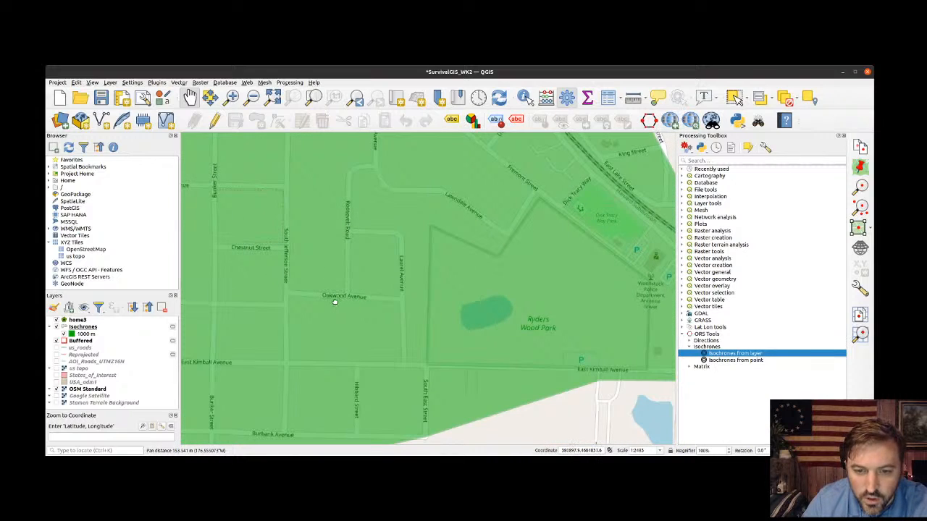
drag(336, 302, 341, 216)
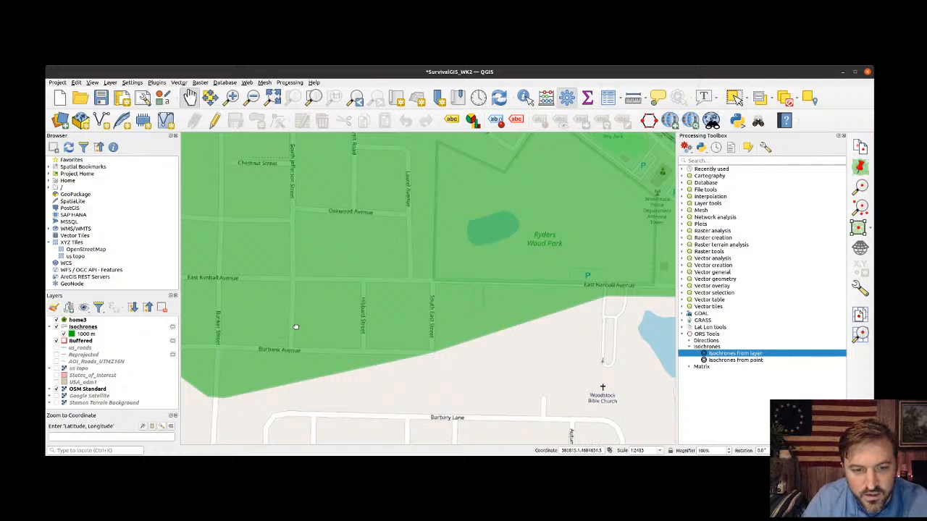
drag(294, 325, 307, 290)
scroll(300, 246, down, 1)
drag(339, 174, 348, 223)
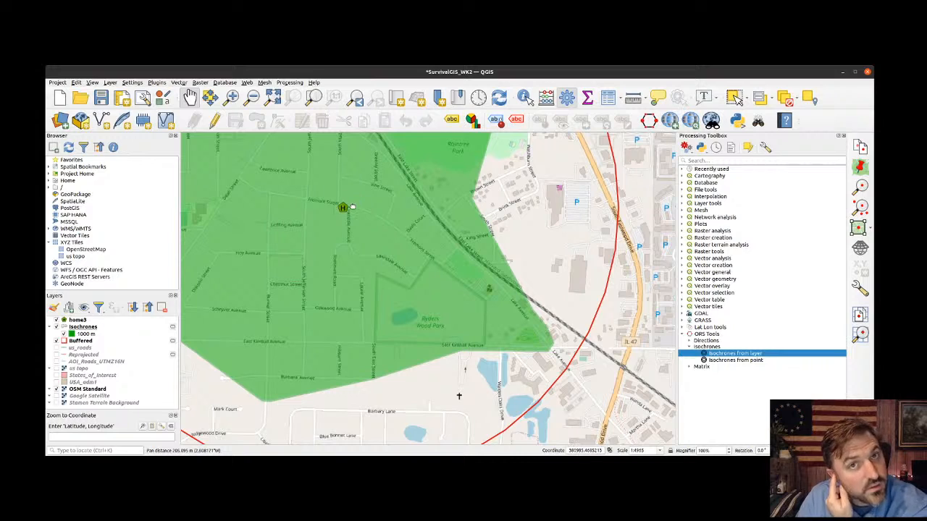
Step: Compare the overall extent of the driving isochrone with the circular buffer around the home point
scroll(356, 238, down, 1)
drag(356, 192, 357, 244)
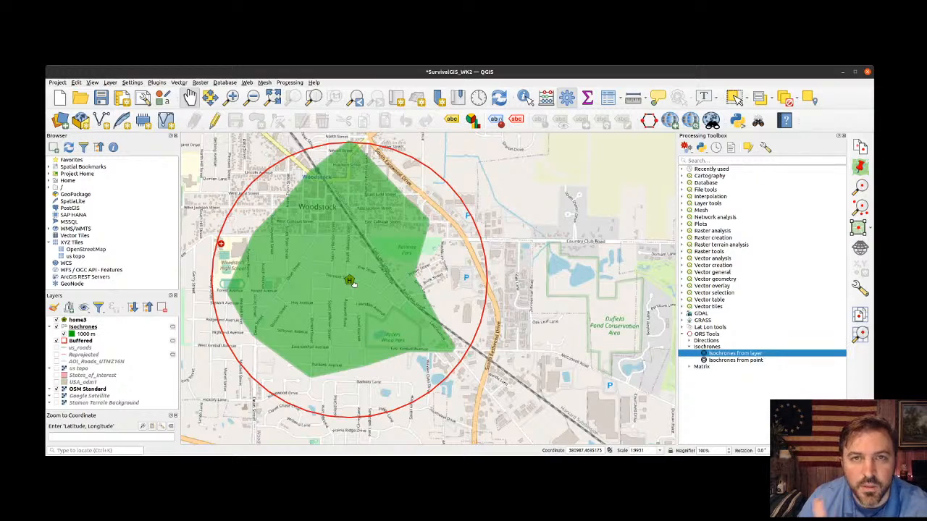
scroll(352, 284, down, 2)
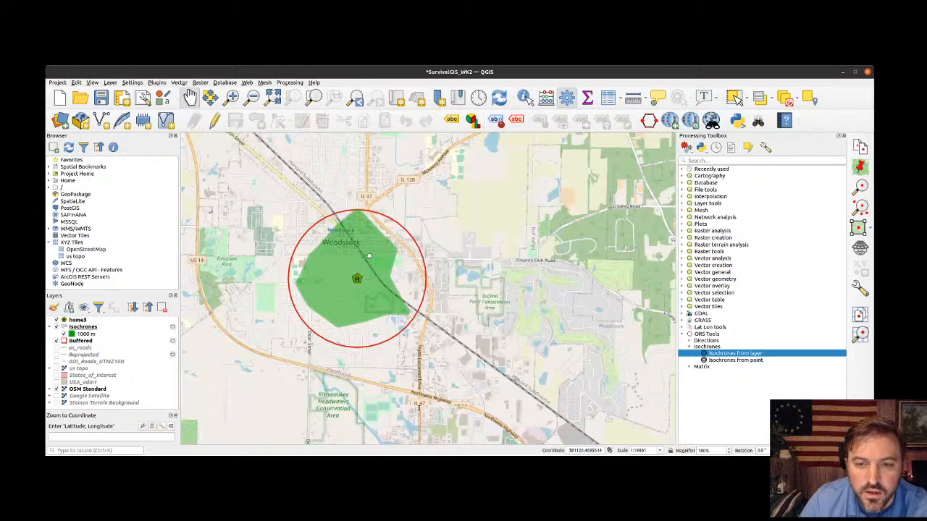
drag(369, 255, 368, 266)
scroll(368, 266, up, 2)
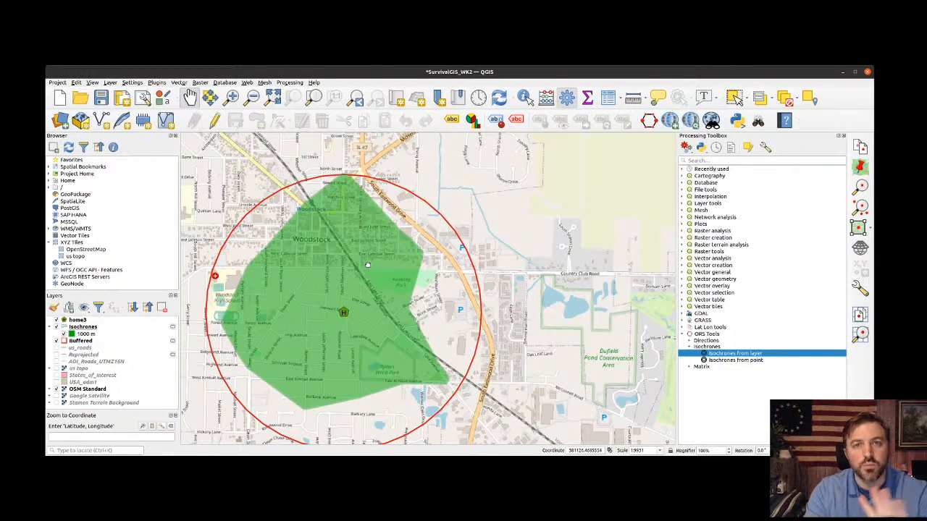
drag(367, 282, 367, 261)
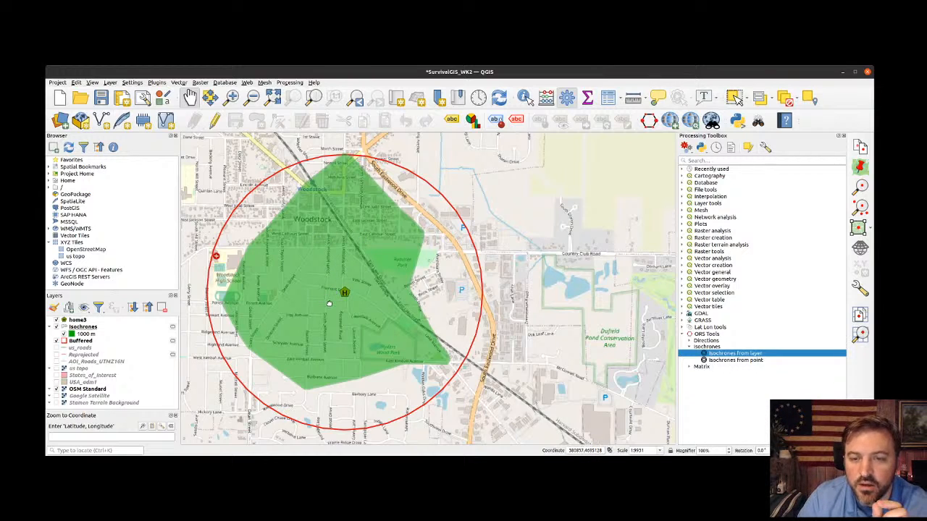
drag(322, 305, 318, 295)
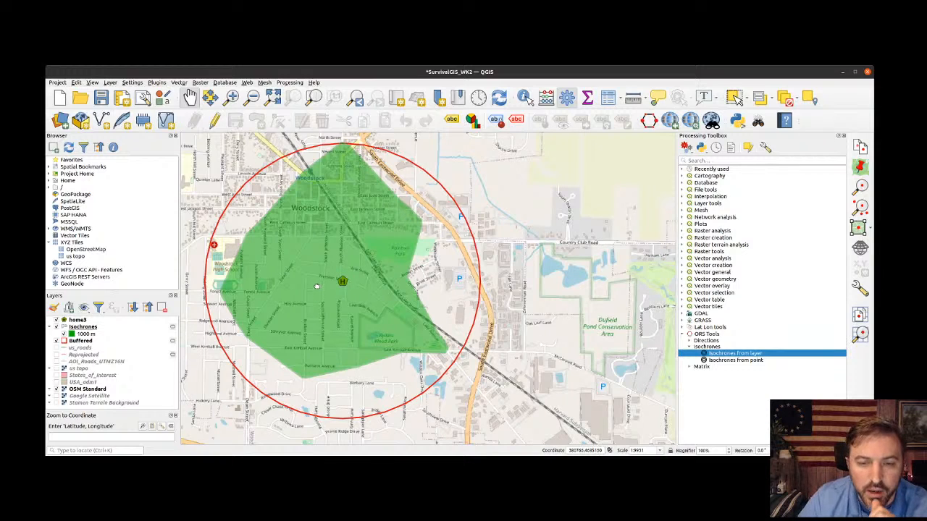
scroll(318, 284, down, 1)
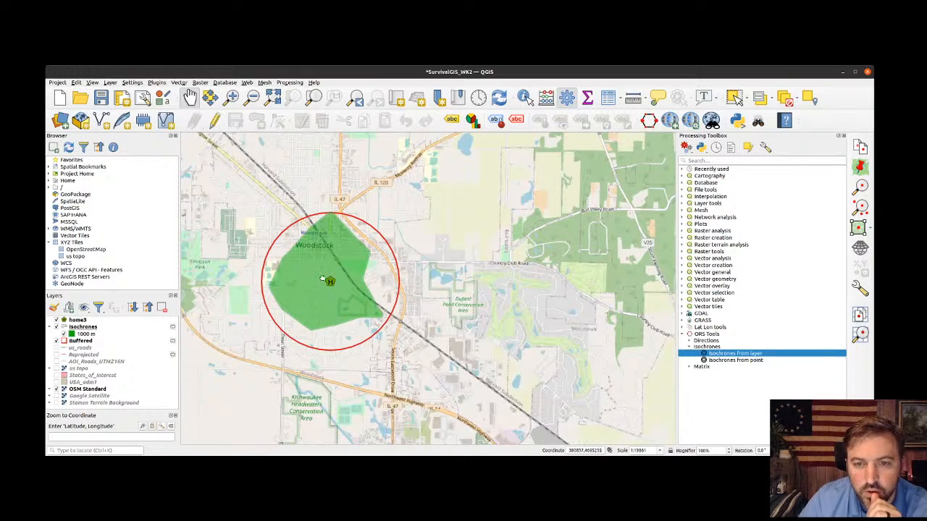
drag(316, 288, 378, 303)
scroll(377, 303, down, 1)
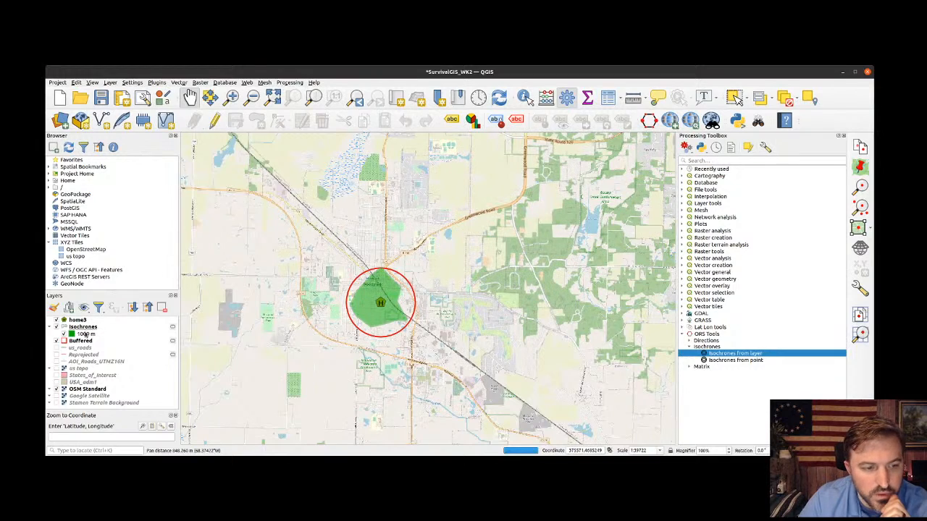
Step: Set up Isochrones from Layer with home3 as the input point layer and distance as the dimension
double_click(732, 354)
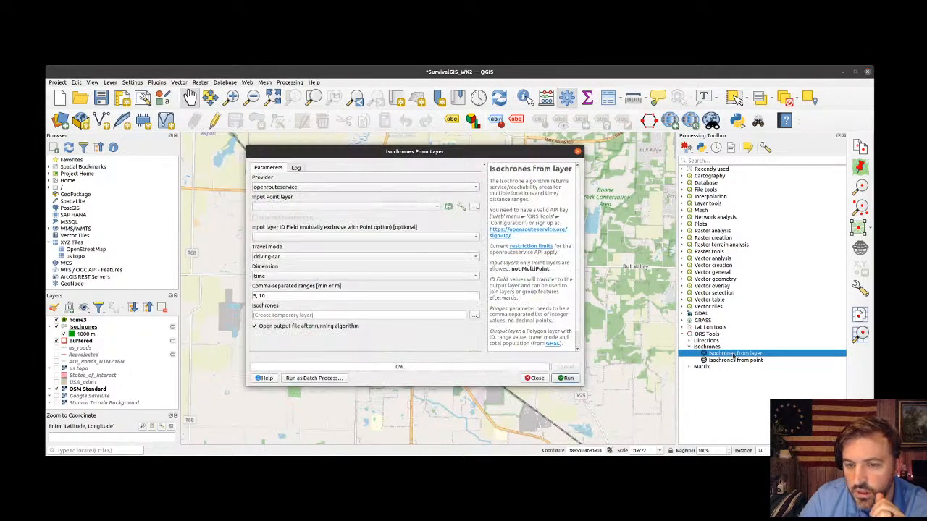
click(296, 208)
click(297, 208)
click(279, 276)
click(278, 285)
Step: Set the isochrone ranges to 5000, 10000 and generate the isochrones as a temporary layer
drag(271, 296, 147, 307)
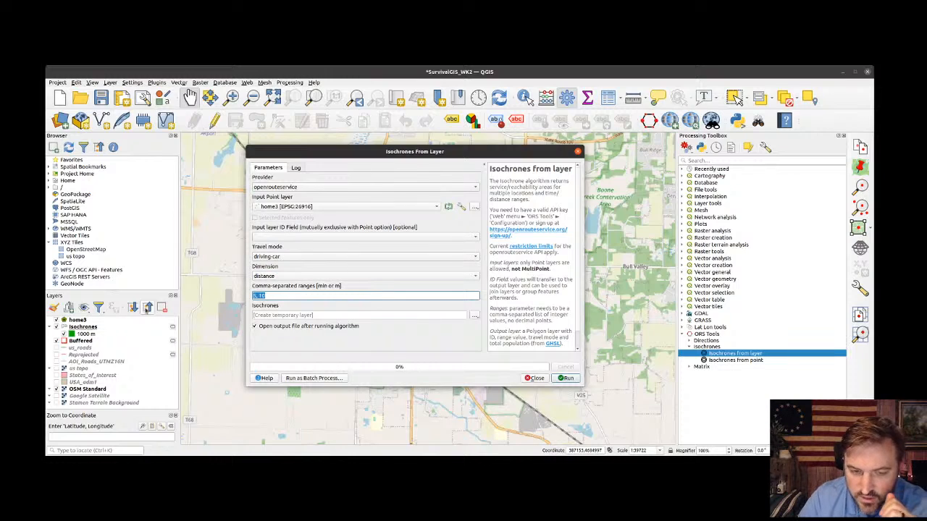
click(304, 295)
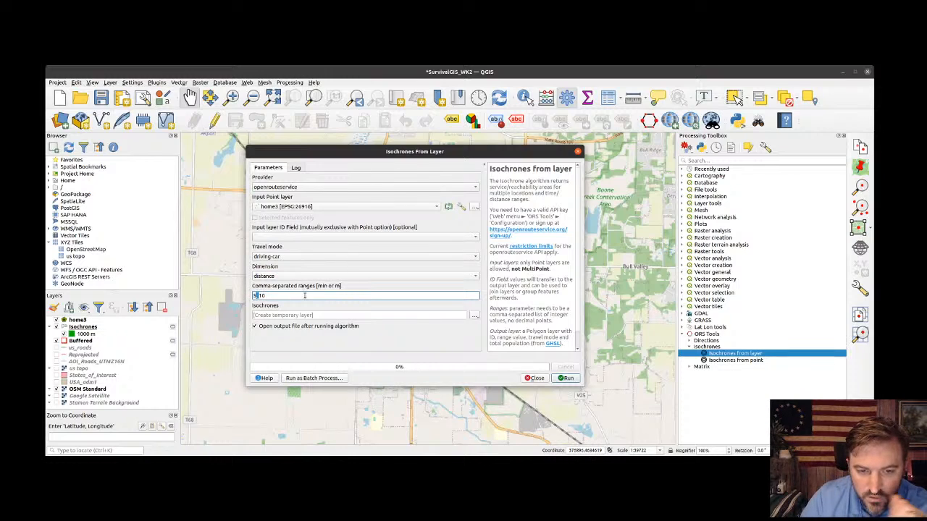
text(000)
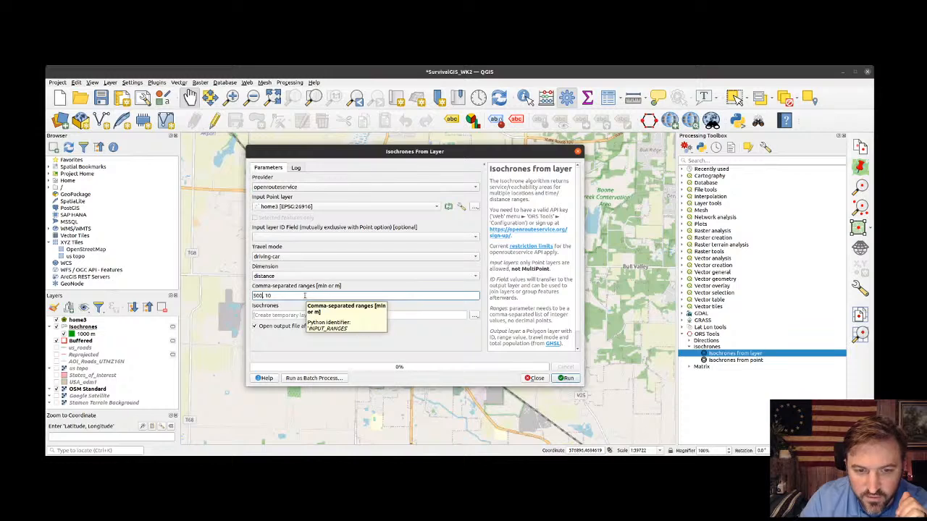
click(304, 295)
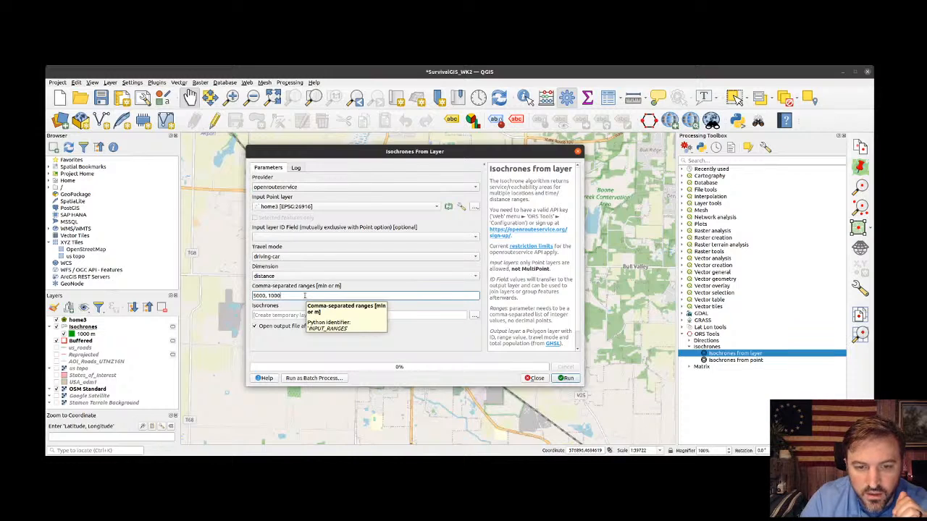
click(565, 379)
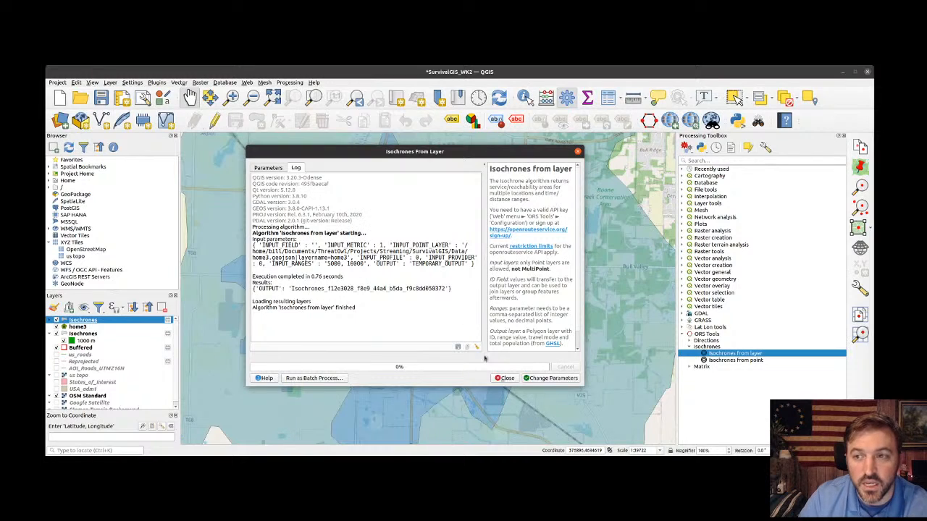
click(507, 378)
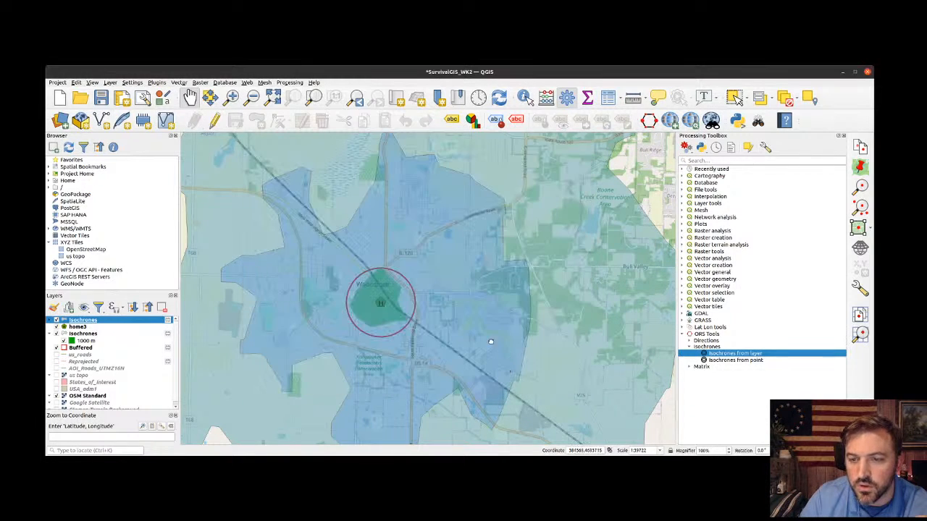
Step: Examine the 5000 m and 10000 m isochrones around the home point, including the northwest edge near the railway and US 14
scroll(485, 322, down, 4)
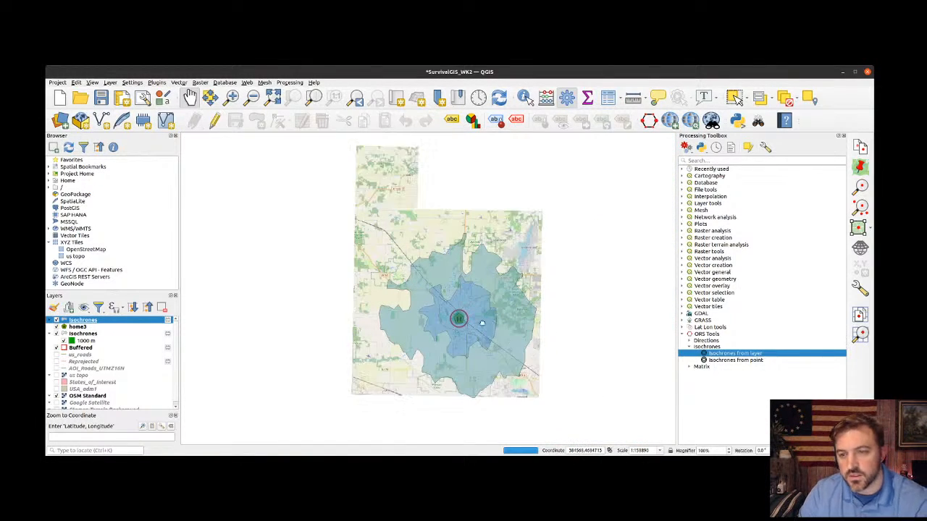
drag(485, 324, 429, 301)
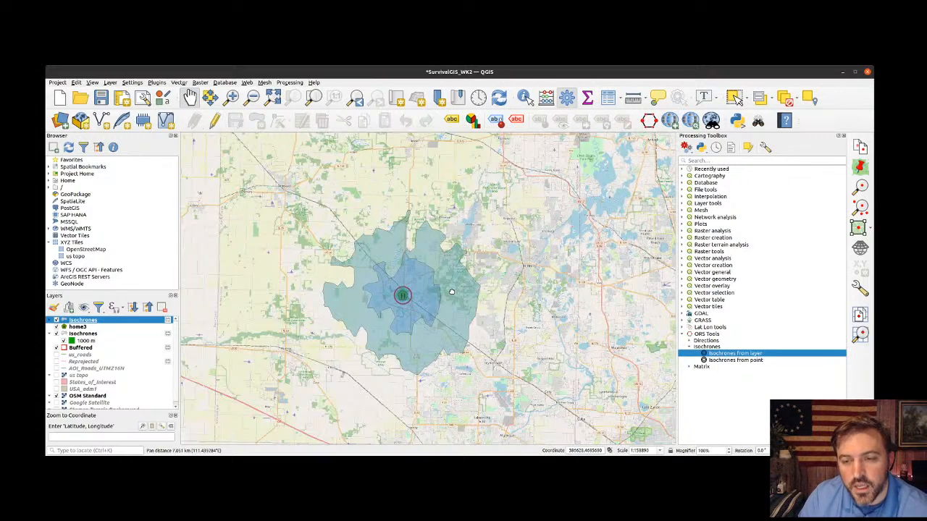
scroll(453, 291, up, 1)
drag(345, 175, 347, 221)
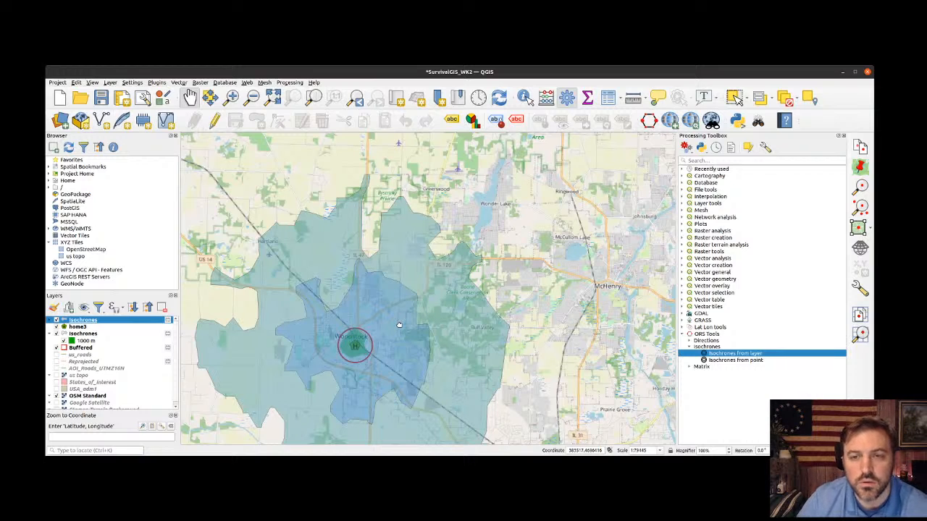
drag(363, 337, 388, 296)
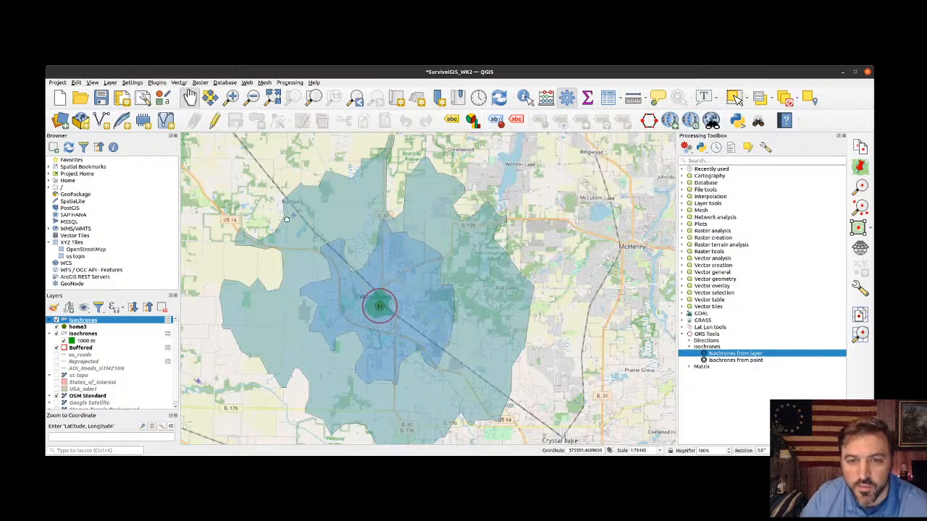
scroll(292, 207, up, 2)
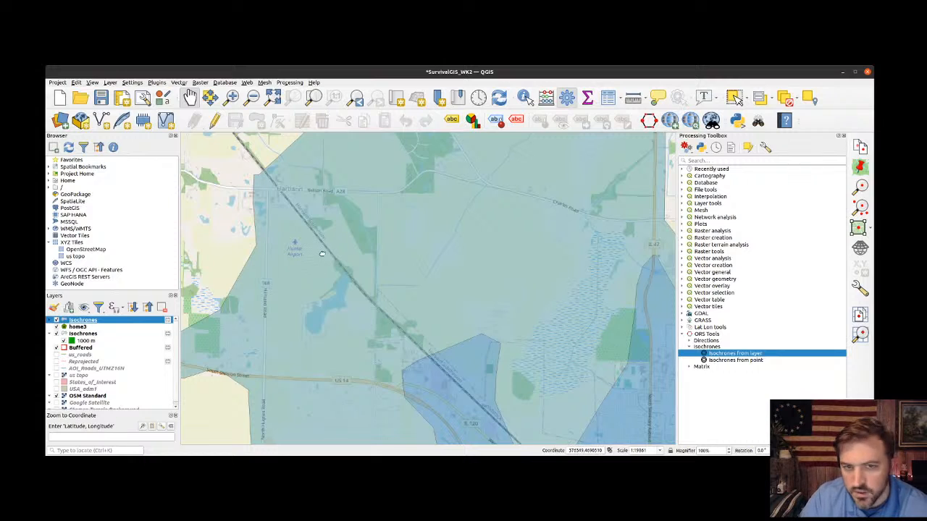
drag(527, 314, 459, 254)
drag(507, 347, 415, 307)
scroll(414, 288, down, 1)
scroll(415, 307, down, 1)
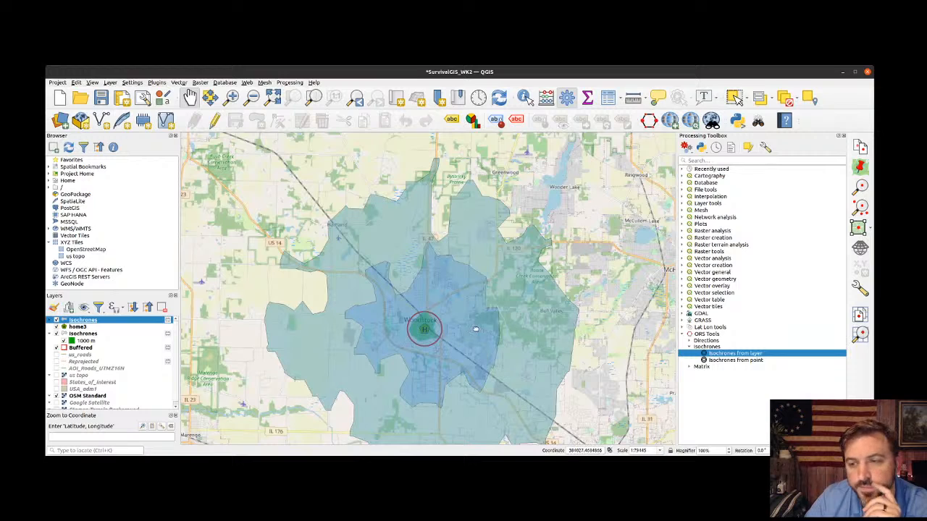
drag(467, 333, 457, 280)
drag(437, 247, 430, 278)
scroll(438, 259, down, 1)
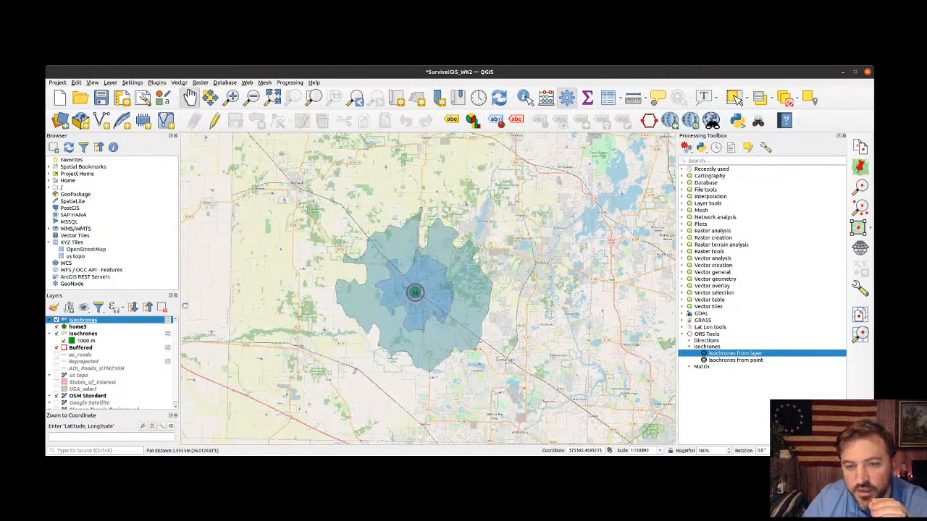
Step: Move the home3 layer above the new Isochrones layer
click(84, 326)
drag(85, 326, 88, 320)
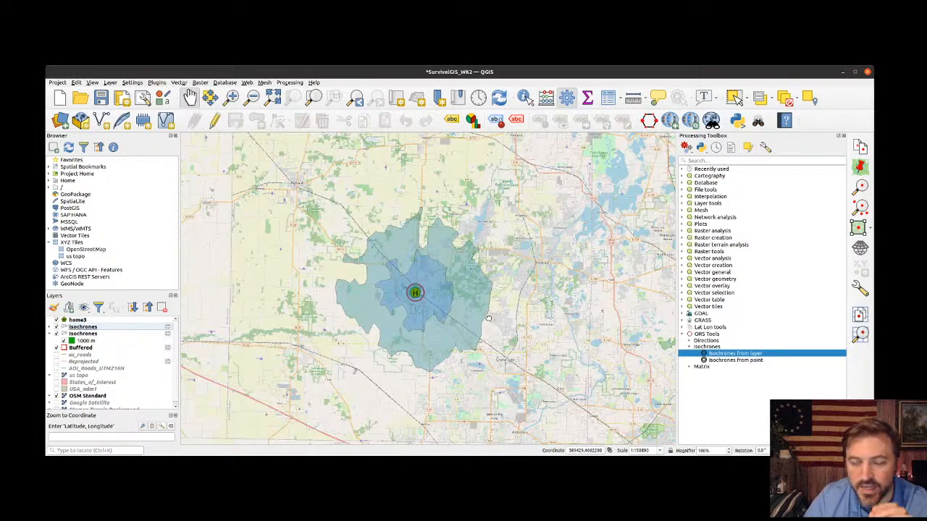
Step: Compare the new isochrones with the area east towards McHenry and with the 1 km buffer around the home point
scroll(486, 317, up, 1)
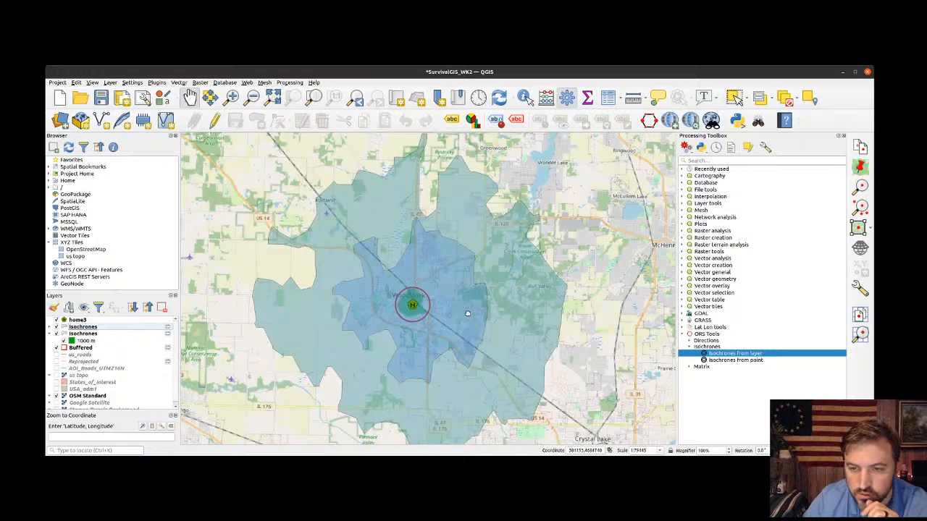
drag(466, 319, 465, 309)
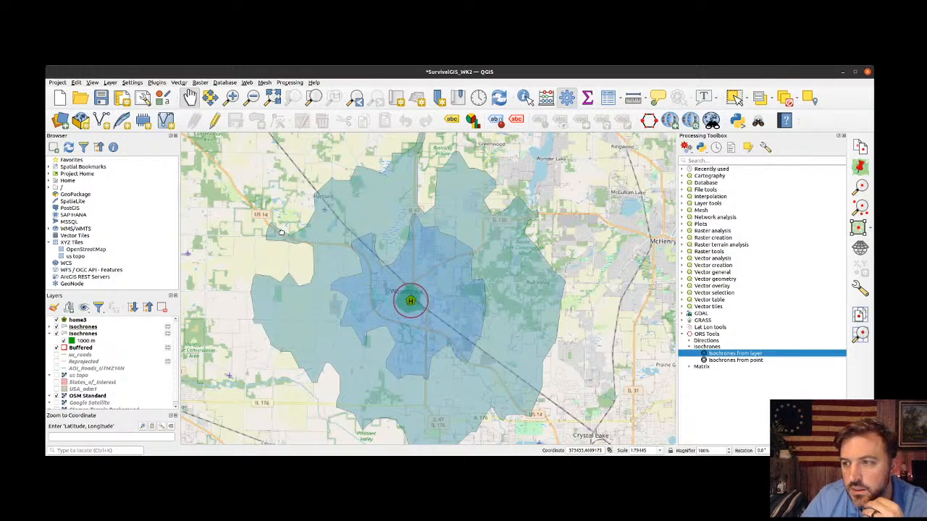
drag(586, 245, 400, 245)
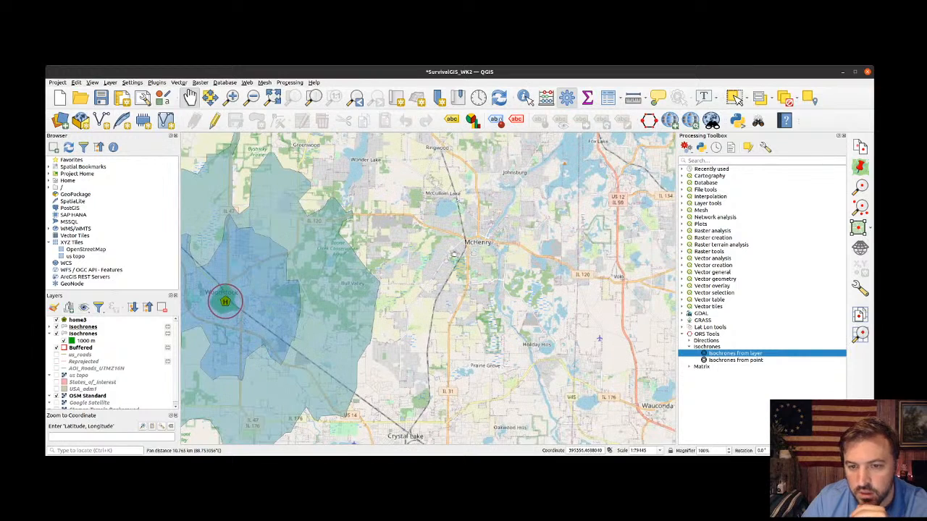
scroll(223, 239, up, 2)
drag(224, 239, 358, 270)
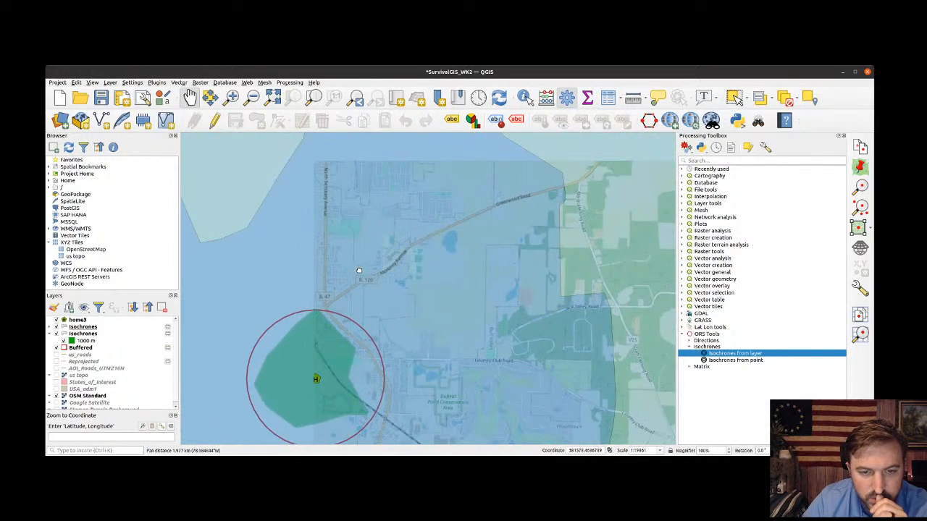
drag(326, 338, 351, 272)
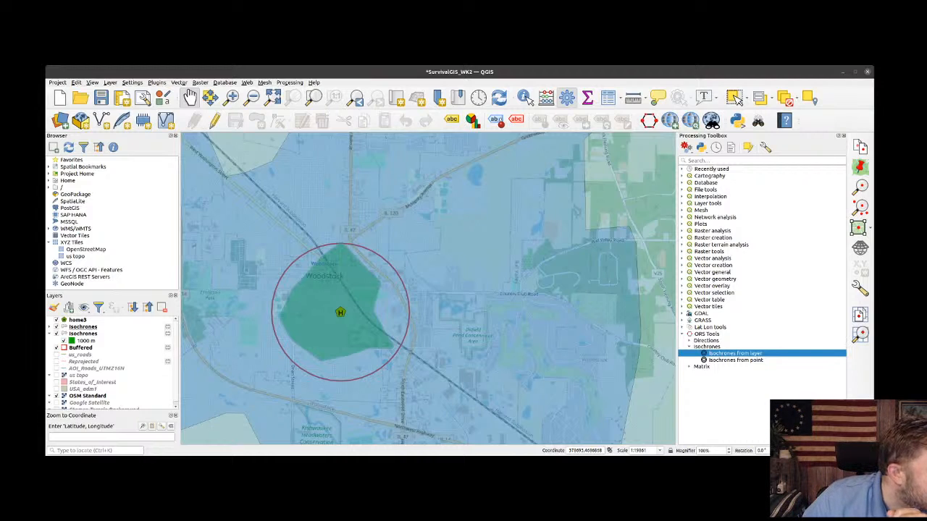
Step: Bring up Google Maps beside a blank text editor document, and enter the header line name,lat,lon in the document
drag(0, 275, 2, 109)
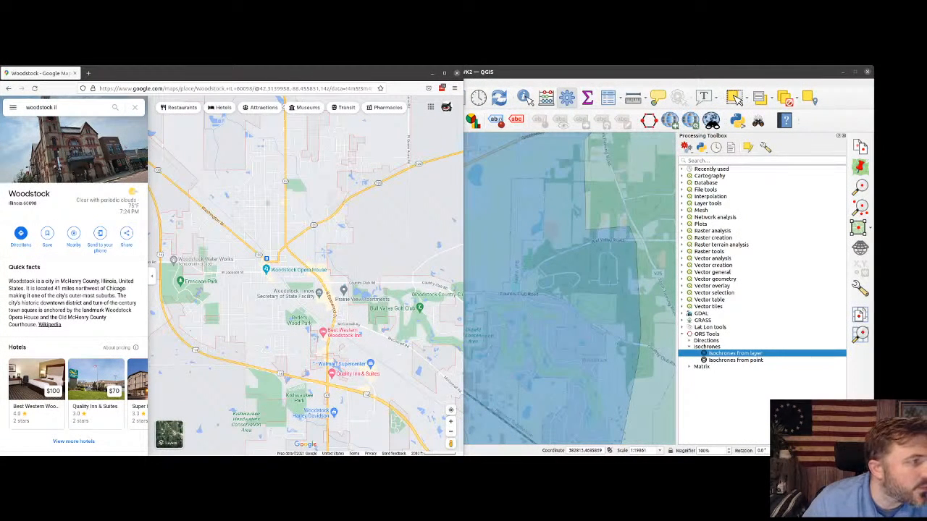
drag(319, 456, 926, 157)
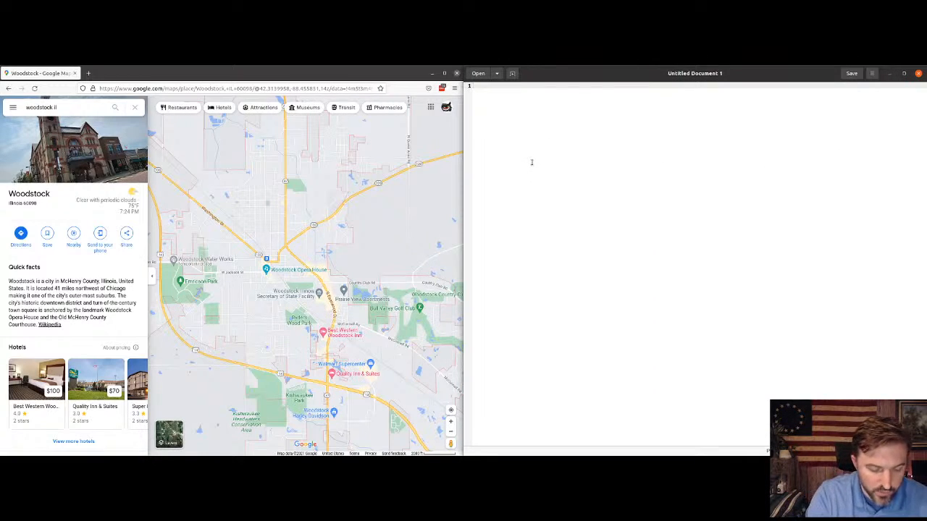
text(name)
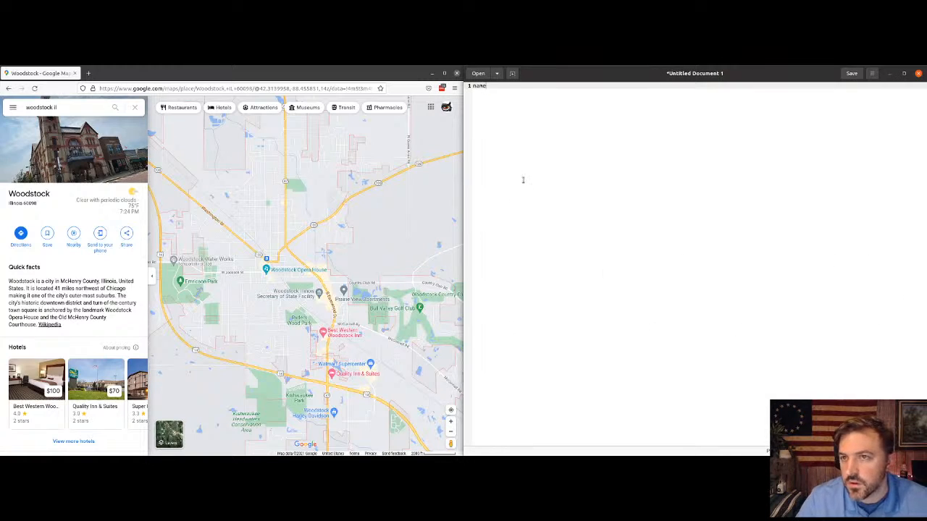
text(,)
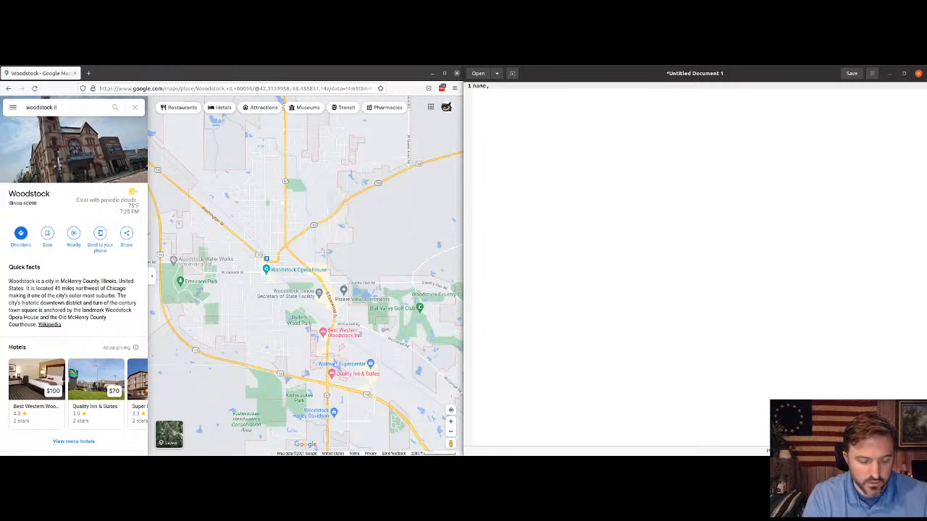
text(lat,lon)
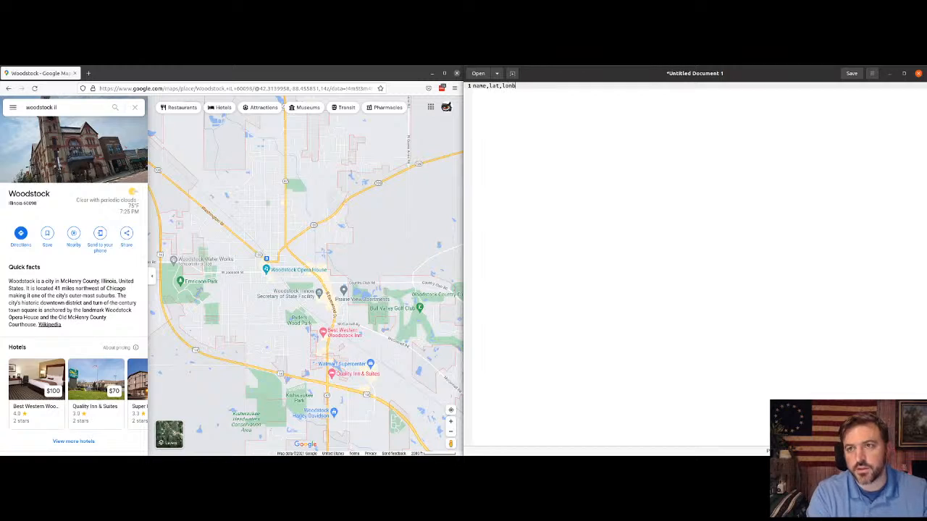
key(Return)
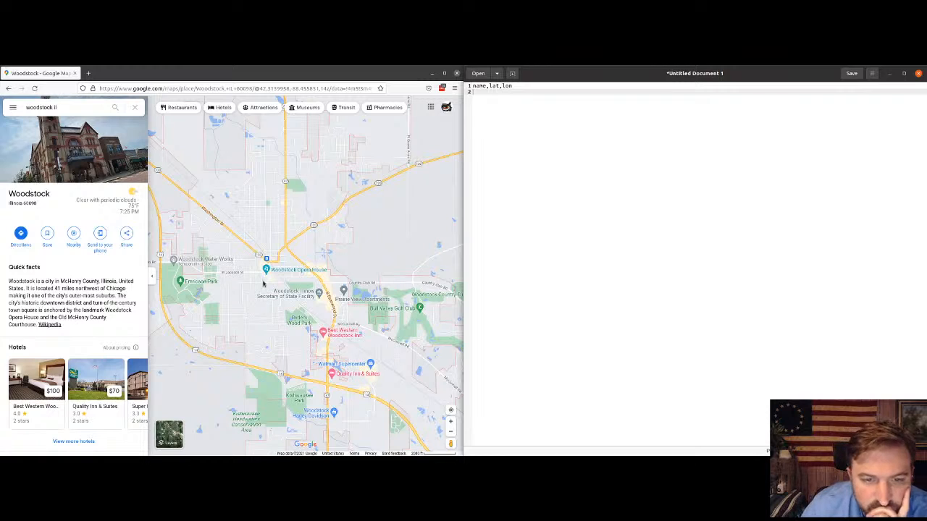
Step: Find the Taco Bell on S Eastwood Dr in Woodstock on Google Maps and select it
drag(263, 316, 268, 265)
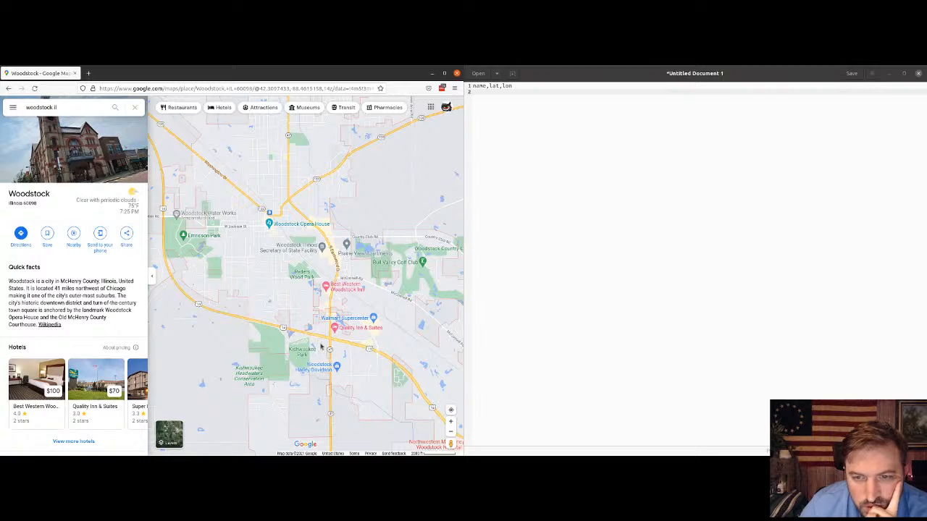
scroll(318, 249, up, 5)
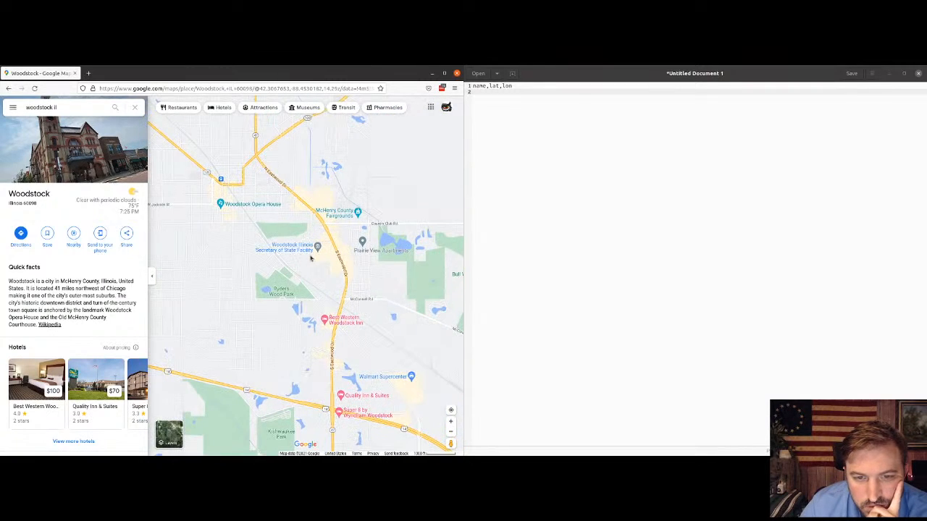
scroll(281, 230, up, 5)
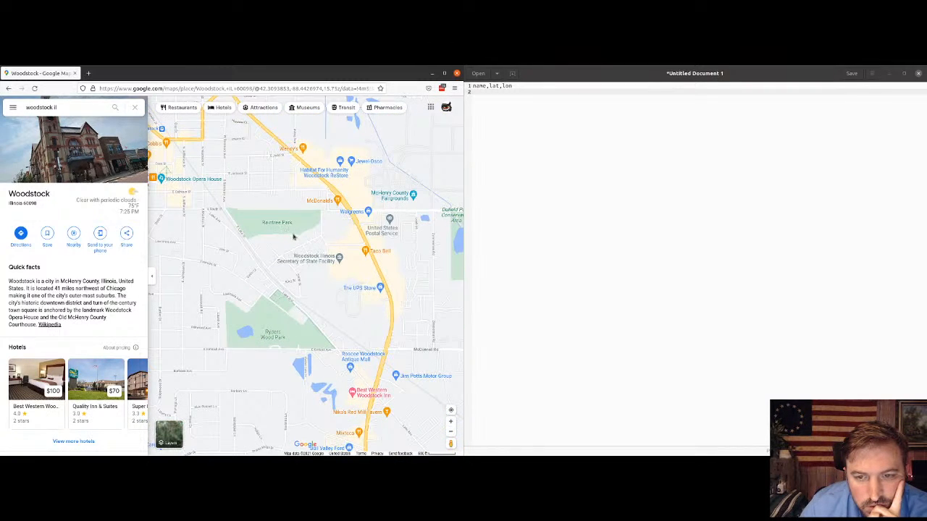
drag(314, 232, 270, 236)
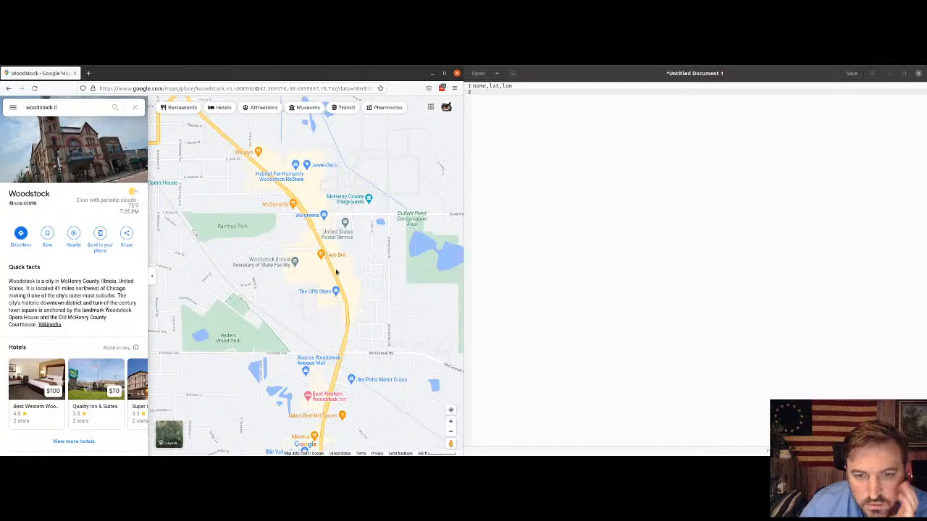
scroll(326, 262, up, 10)
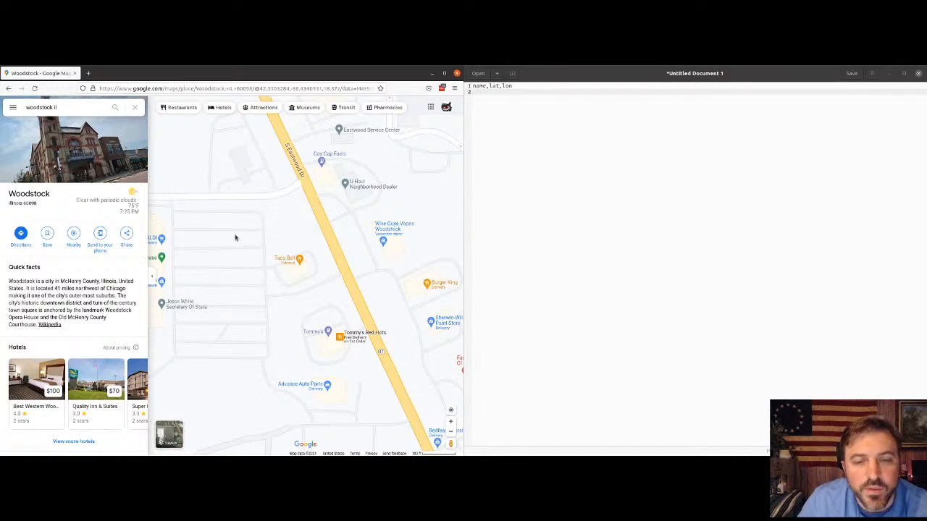
click(299, 261)
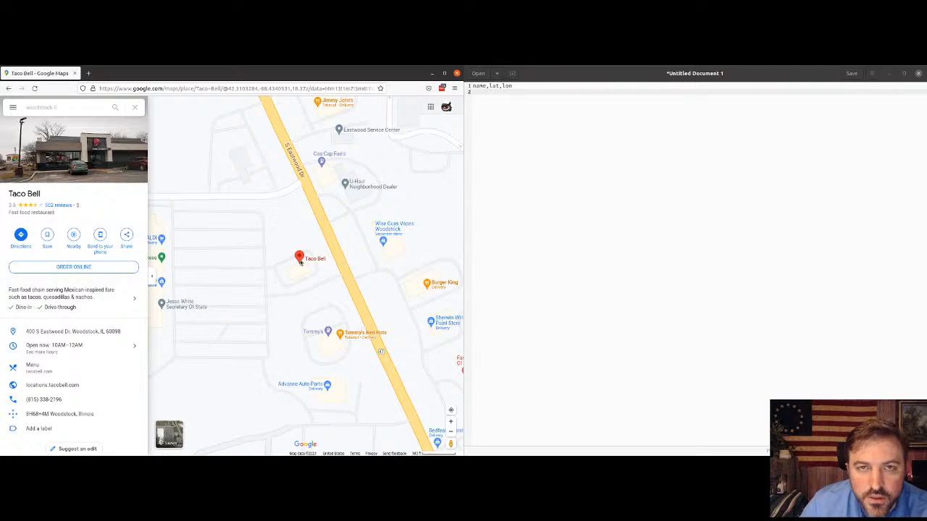
Step: Copy the Taco Bell marker's coordinates from the map and add them to the text document as a "taco bell," row
right_click(300, 261)
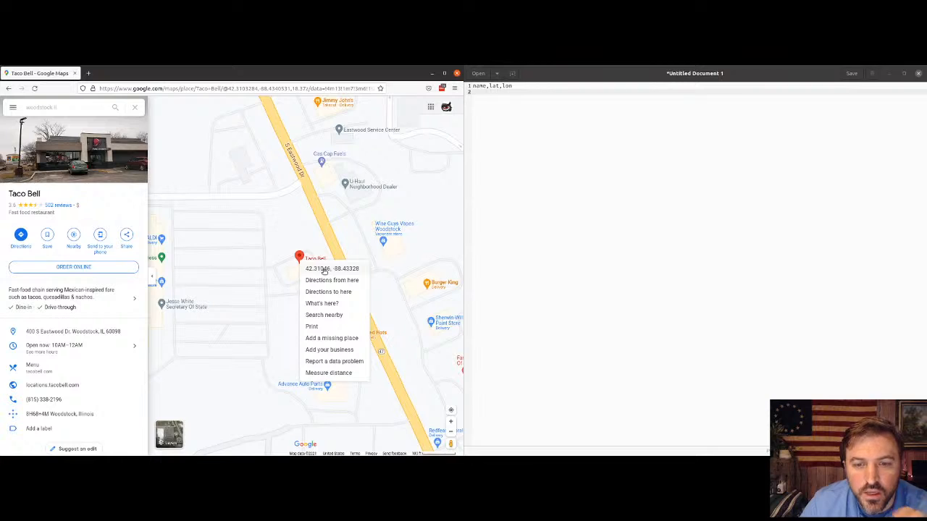
click(325, 270)
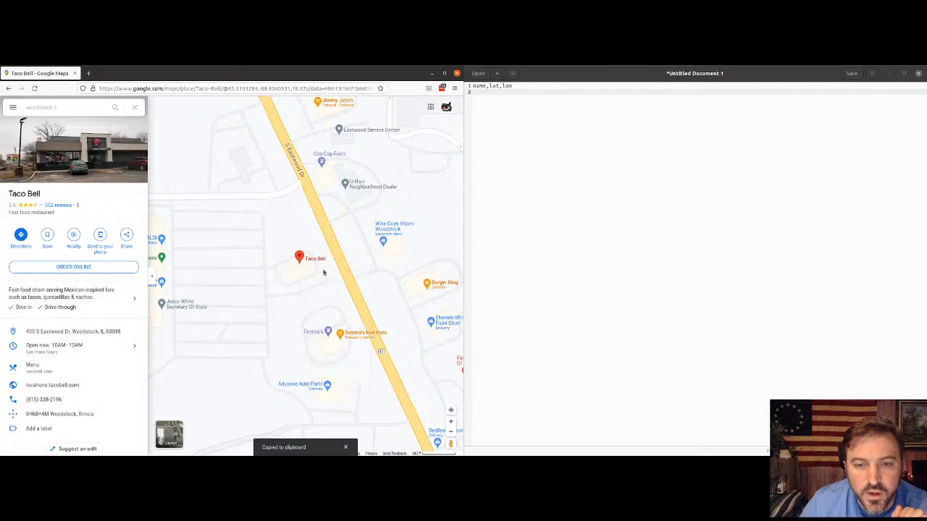
click(506, 94)
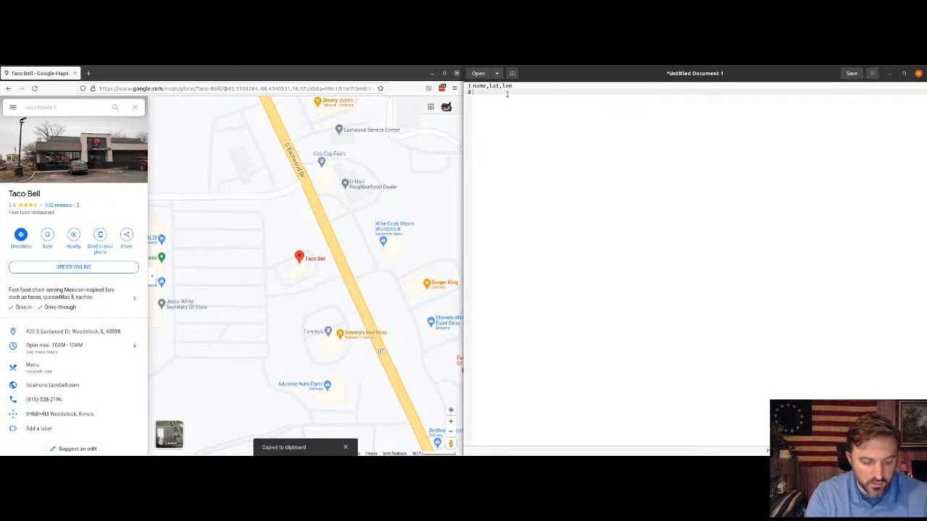
text(taco bell)
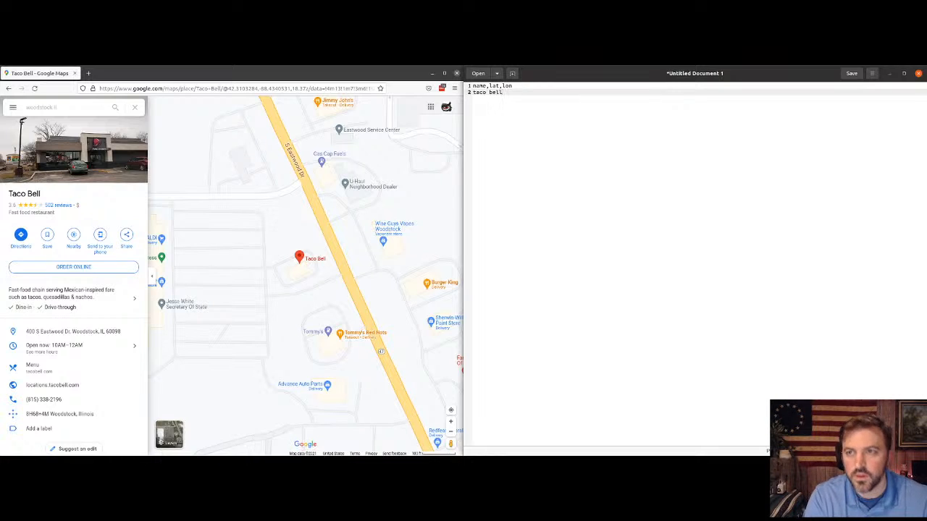
text(,)
key(ctrl+v)
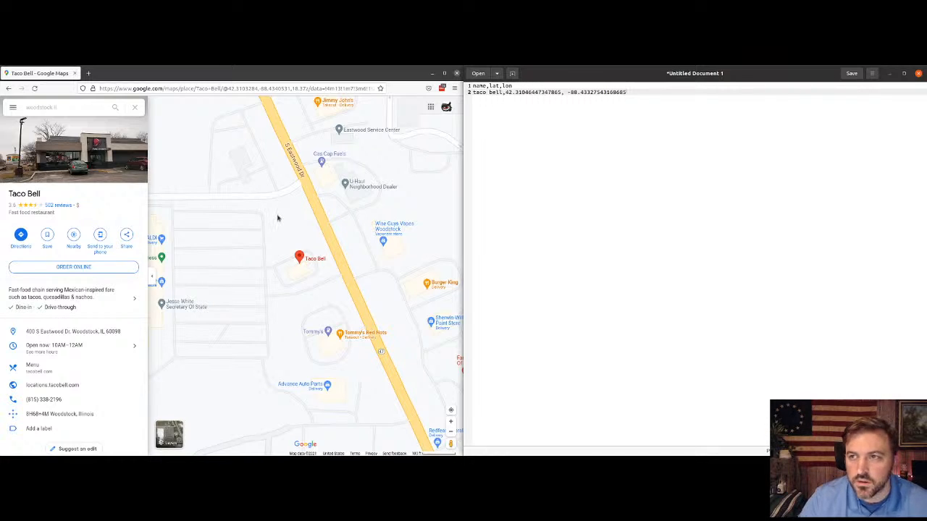
key(Return)
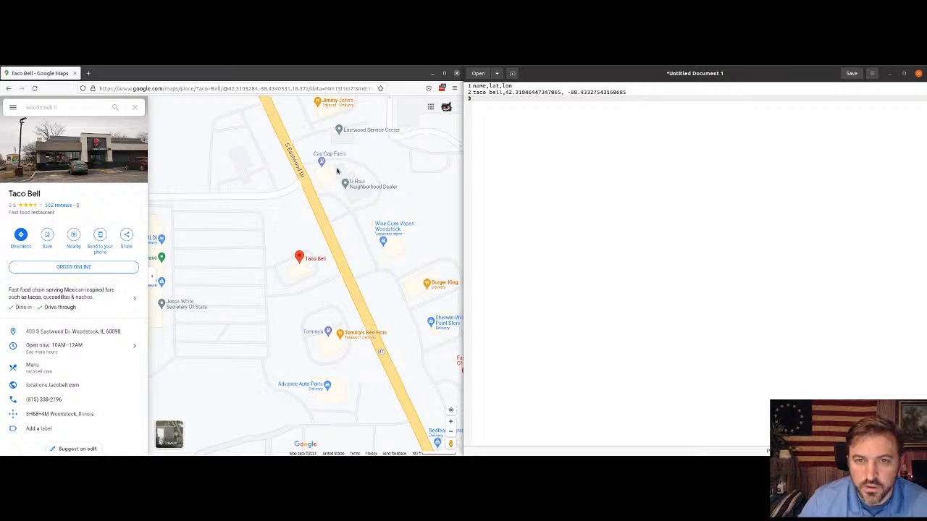
Step: Find the Walmart Supercenter on Lake Ave in Woodstock on the map and select it
scroll(337, 171, down, 1)
drag(320, 202, 305, 261)
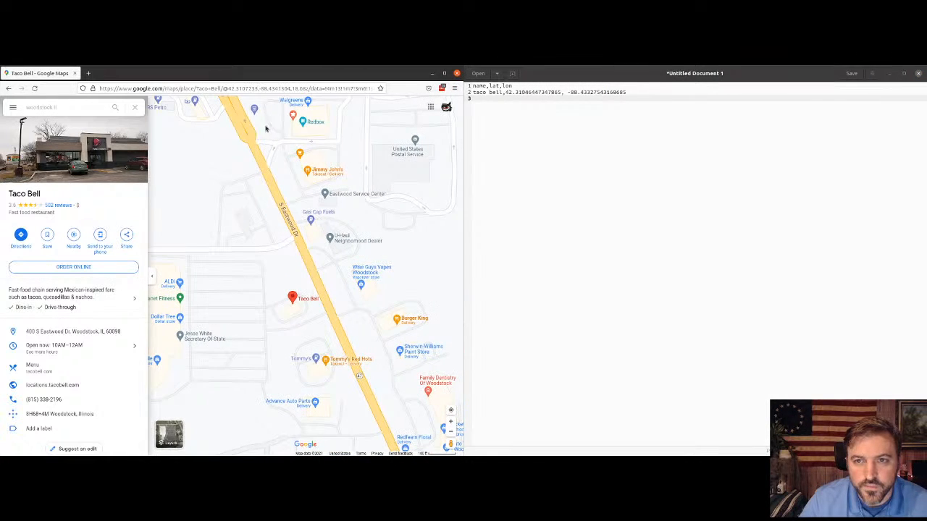
scroll(241, 180, down, 1)
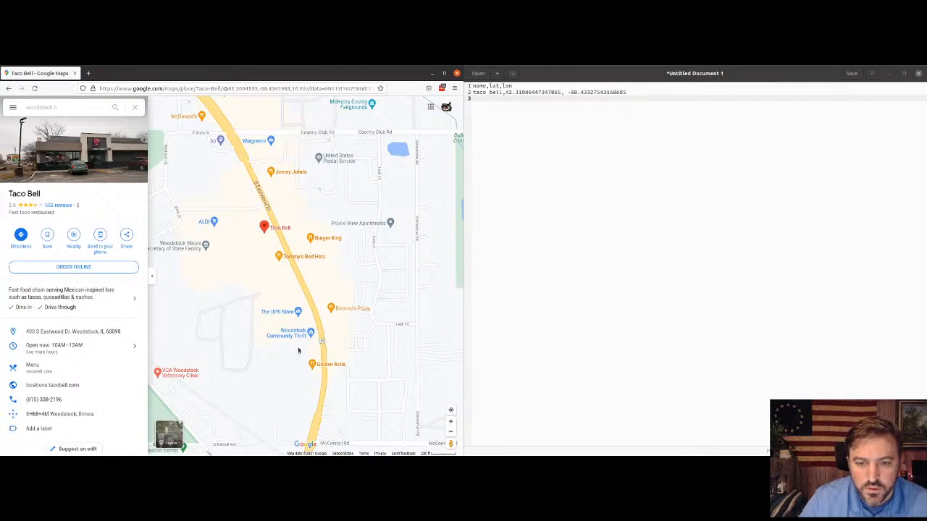
scroll(300, 352, down, 2)
drag(267, 382, 316, 253)
drag(300, 374, 298, 260)
drag(399, 349, 293, 240)
drag(388, 334, 286, 272)
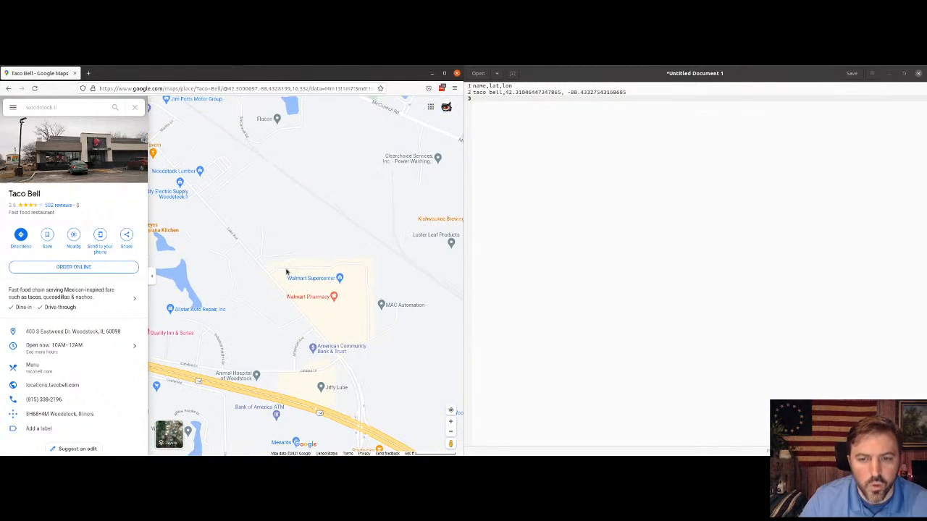
click(341, 281)
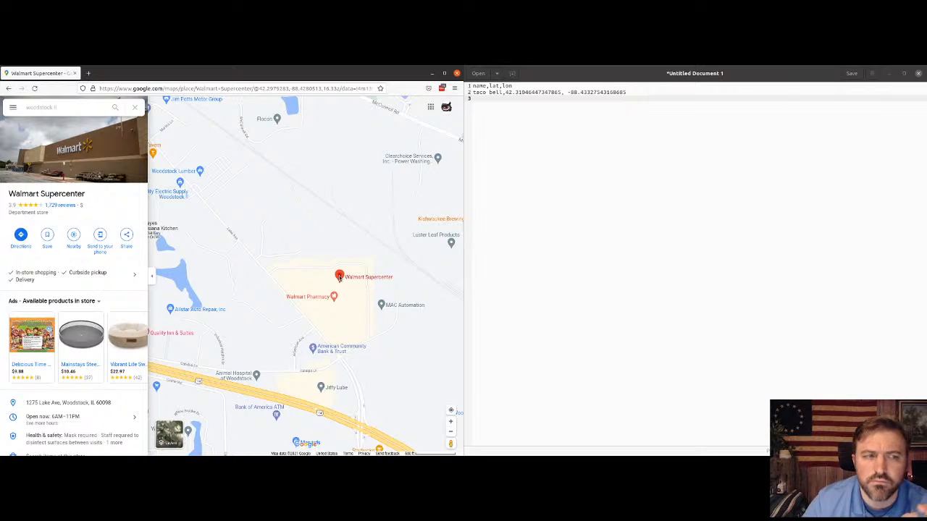
Step: Copy the Walmart marker's coordinates and add them to the text document as a "walmart supercenter," row
right_click(340, 278)
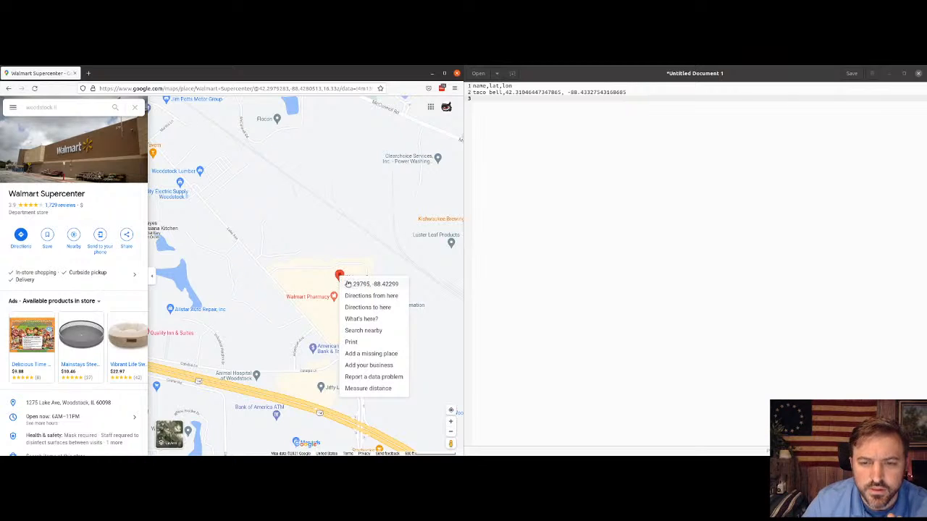
click(348, 284)
click(544, 102)
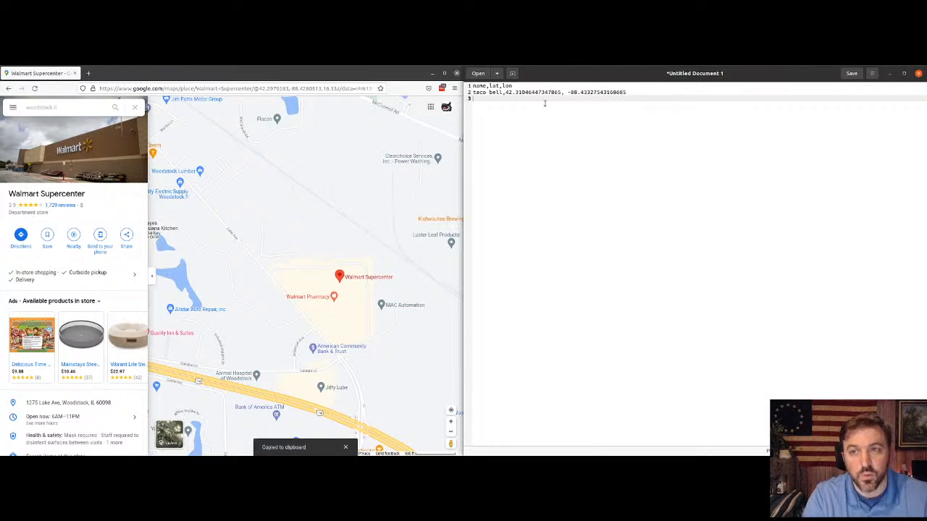
text(walmar)
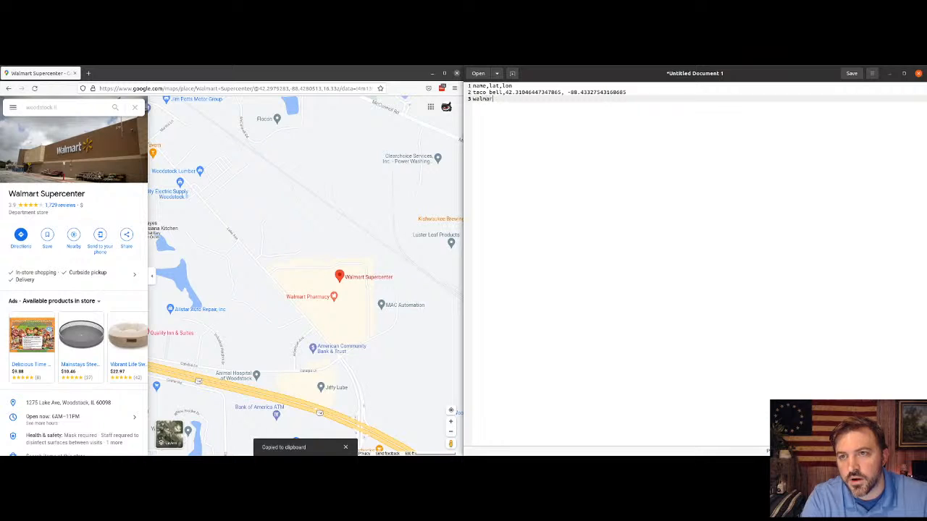
text(t supercenter,)
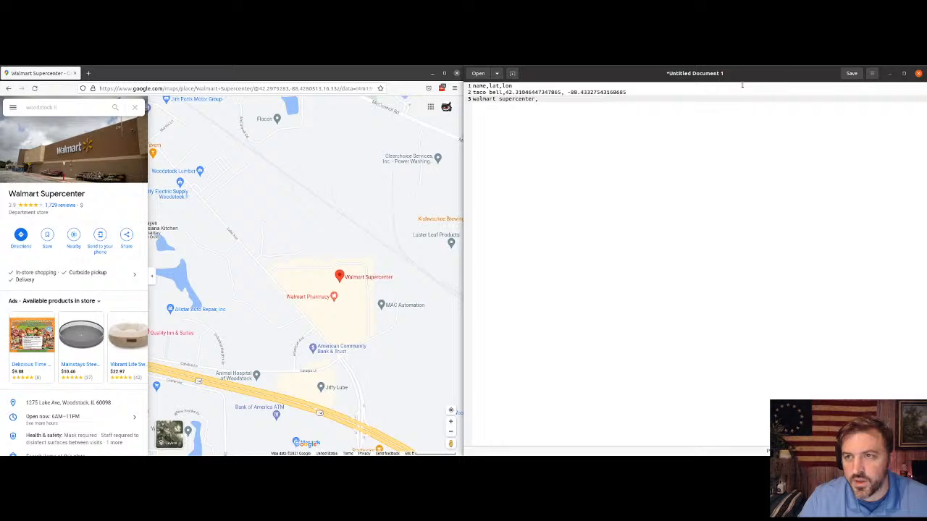
right_click(654, 125)
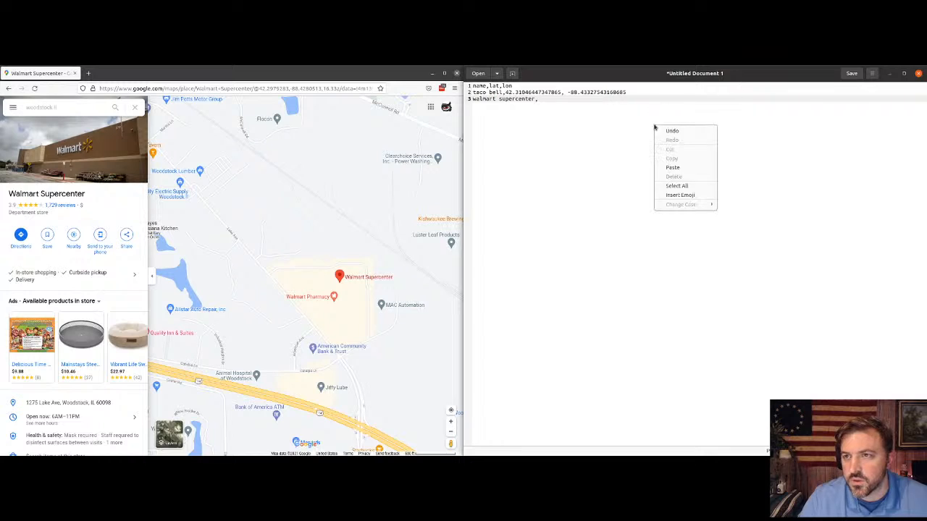
click(678, 171)
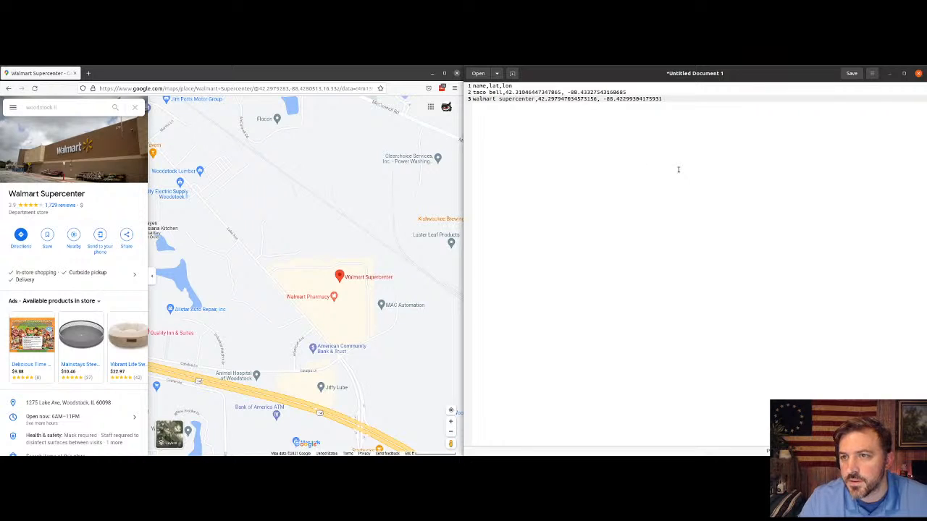
key(Return)
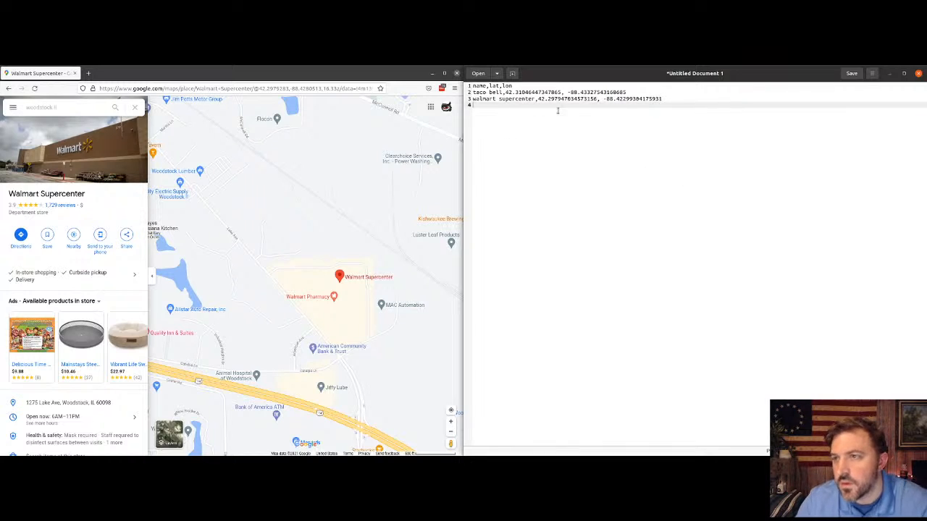
Step: Remove the space before the longitude in the walmart supercenter and taco bell rows, and add a new line below them
click(604, 99)
key(BackSpace)
key(Up)
click(568, 92)
key(BackSpace)
click(681, 99)
key(Return)
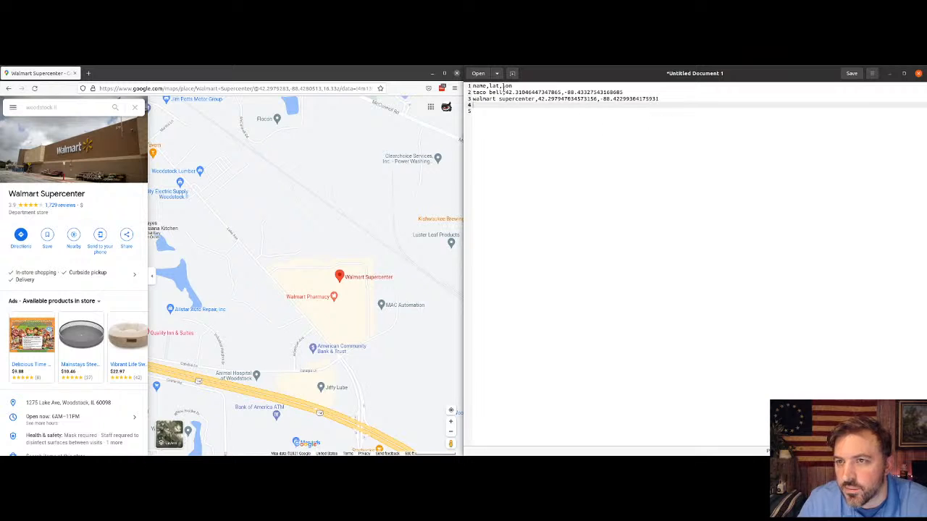
Step: Find Rosie's Gluten Free Sweets on N Seminary Ave in northern Woodstock on the map and select it
drag(221, 339, 303, 277)
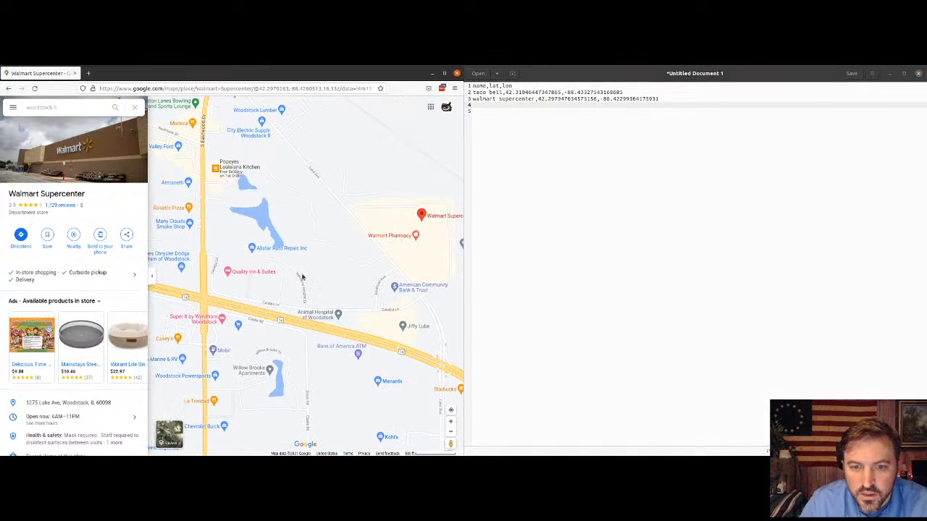
scroll(302, 277, down, 3)
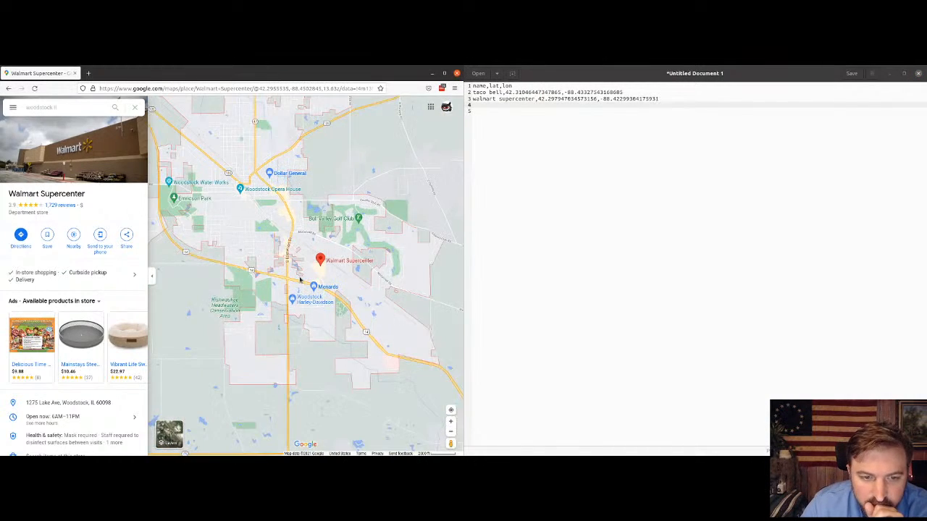
scroll(301, 280, down, 1)
drag(252, 246, 288, 314)
scroll(265, 211, up, 2)
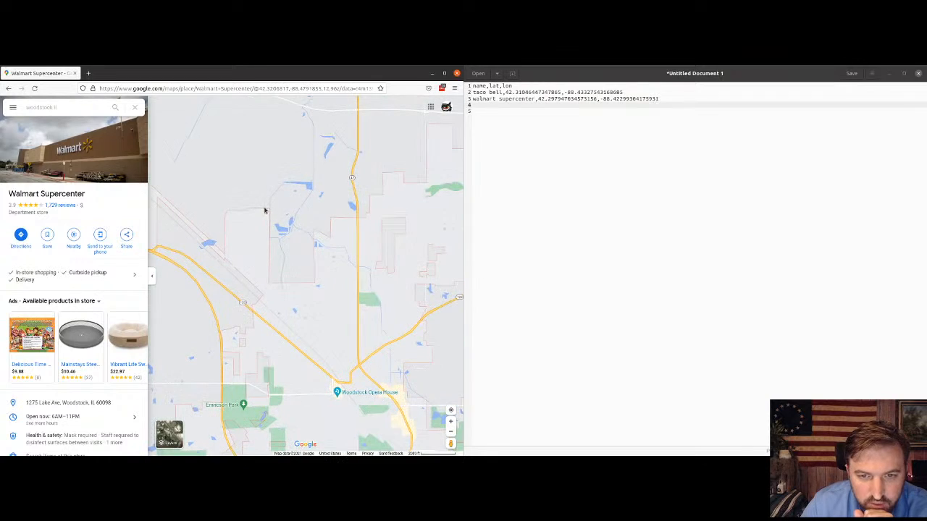
scroll(294, 231, up, 2)
drag(384, 305, 285, 283)
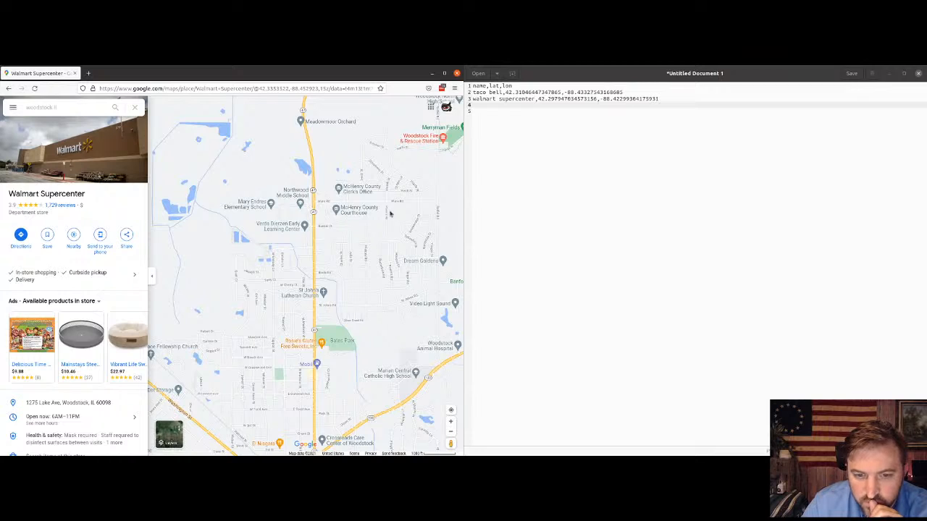
drag(390, 212, 366, 196)
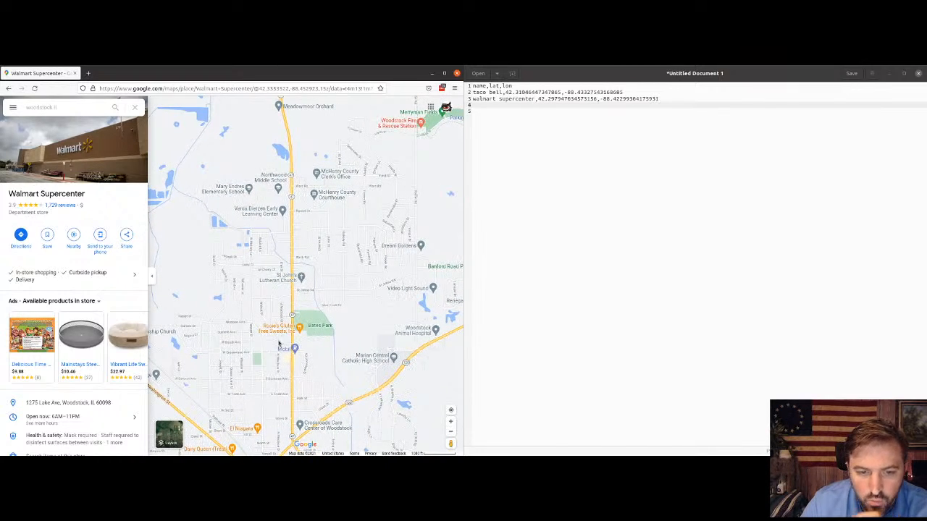
scroll(288, 329, up, 1)
mouse_move(307, 334)
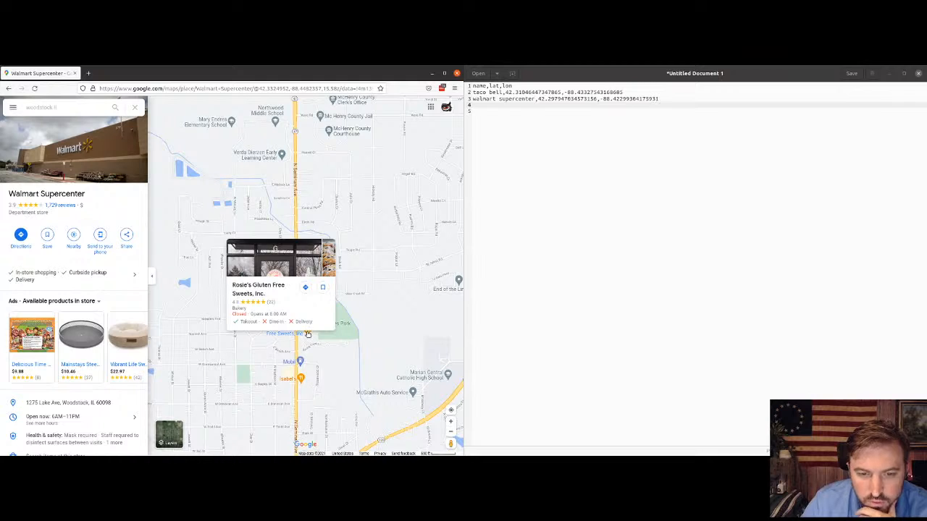
click(308, 333)
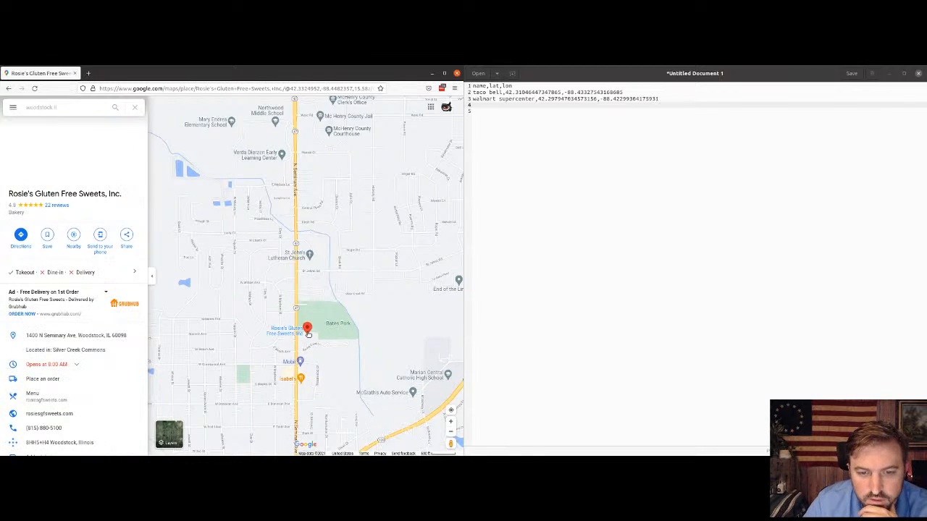
Step: Add a "rosie's sweets," row with the bakery's coordinates copied from the map, without spaces after the commas
right_click(305, 334)
click(320, 342)
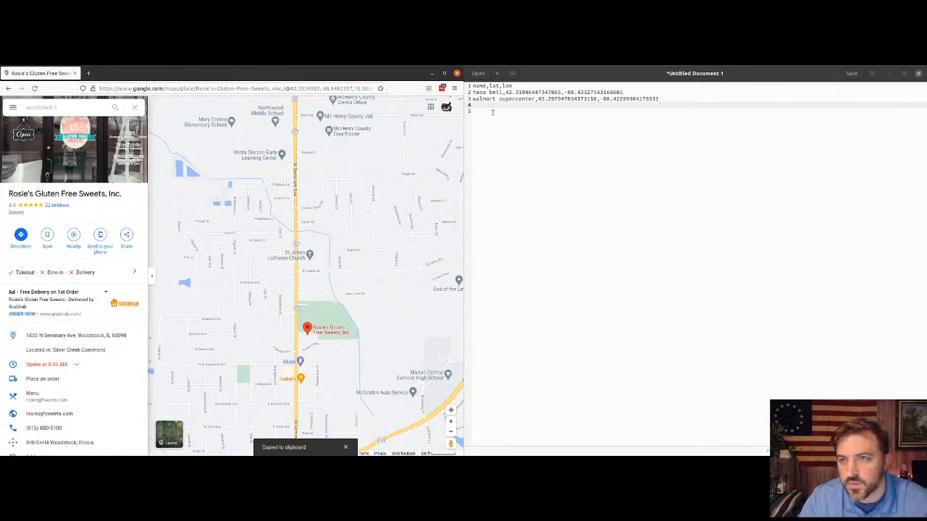
click(489, 106)
text(r)
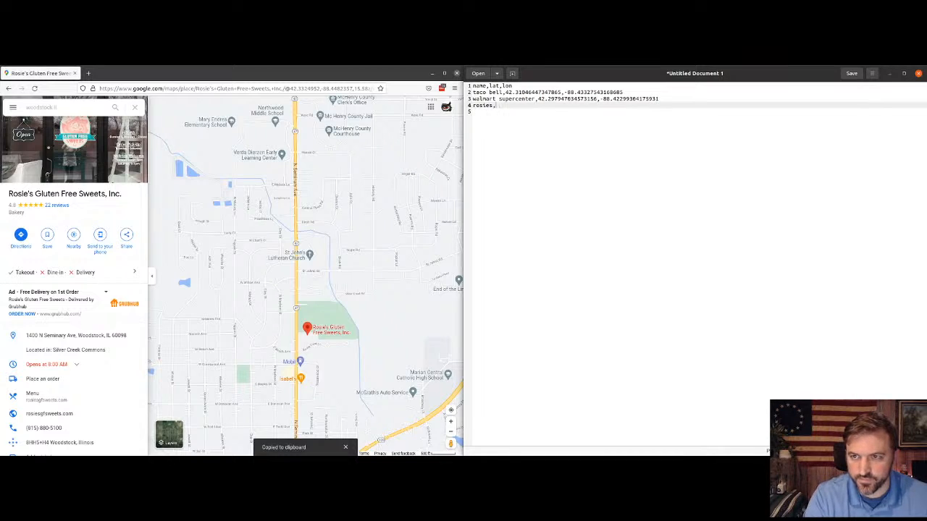
text(osie's sweet)
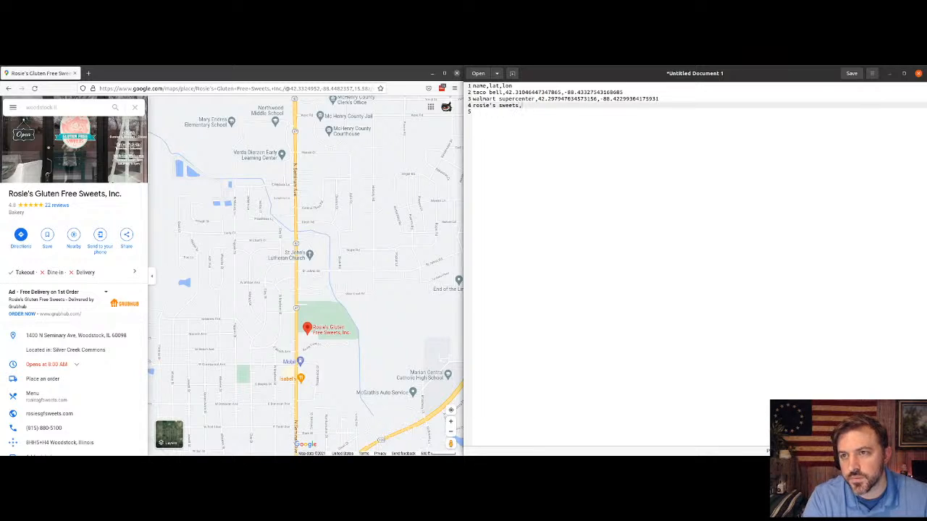
right_click(518, 109)
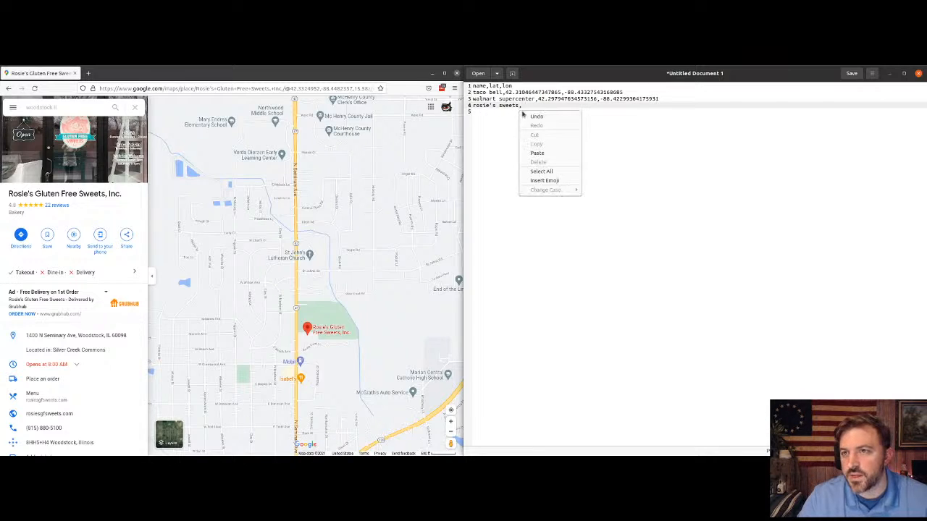
click(536, 154)
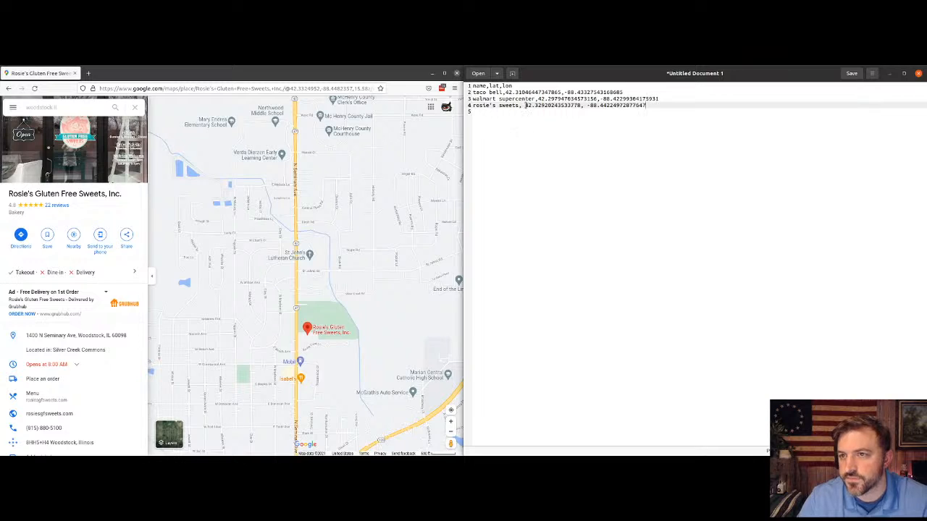
key(BackSpace)
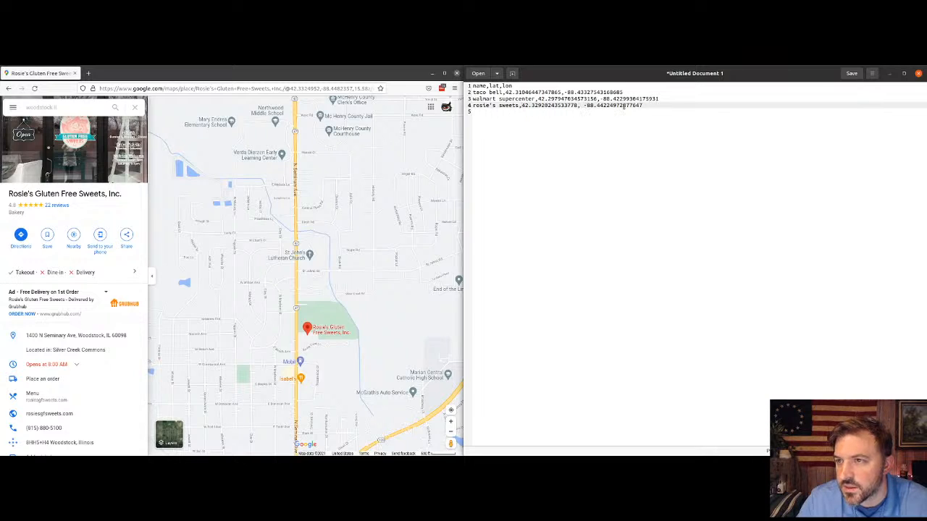
key(BackSpace)
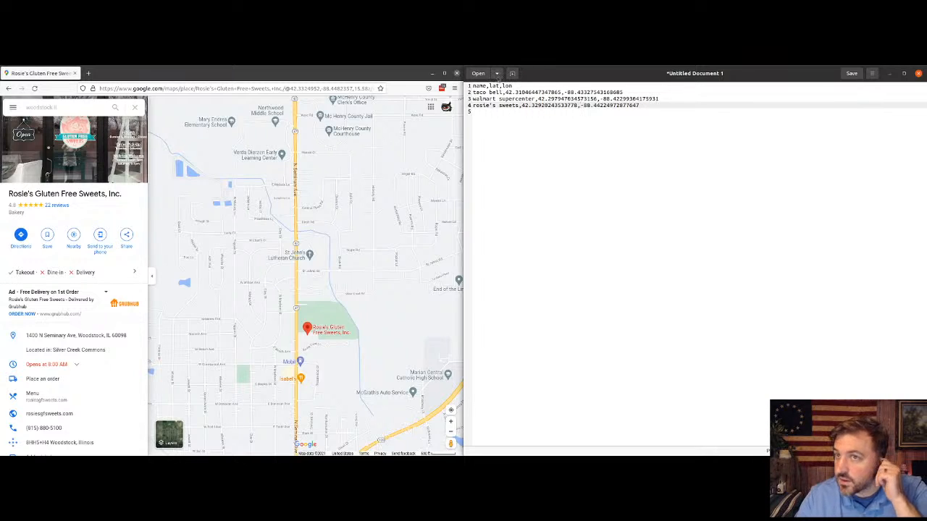
Step: Start saving the text document and browse to the folder Documents/ThreatOwl/Projects/Streaming/SurvivalGIS/2
click(852, 73)
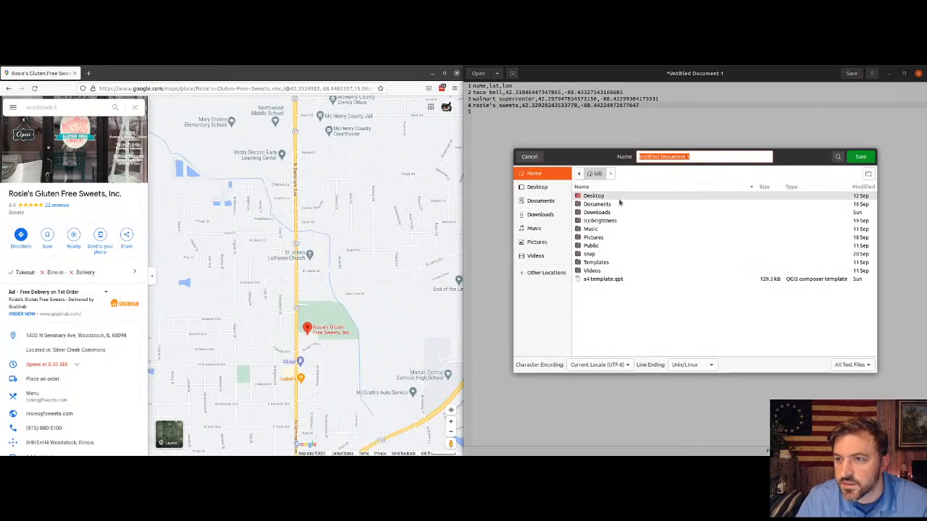
click(539, 202)
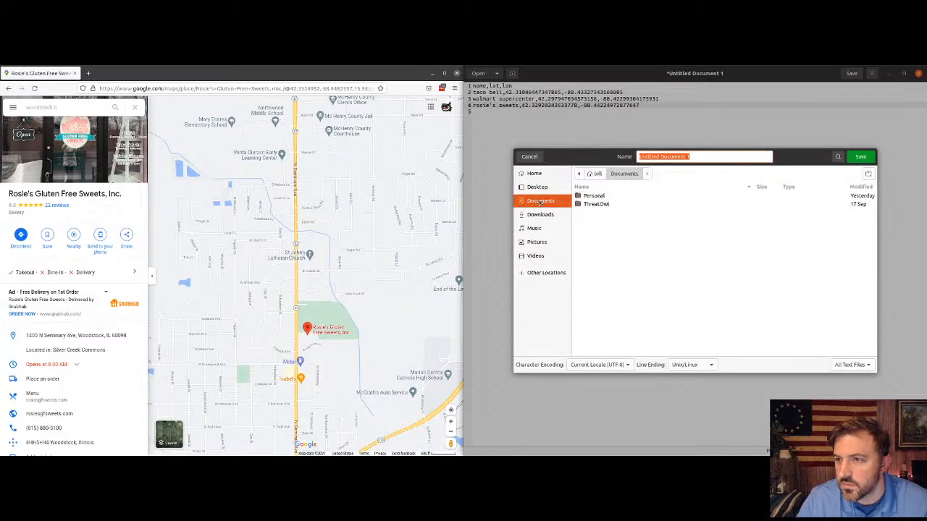
double_click(595, 204)
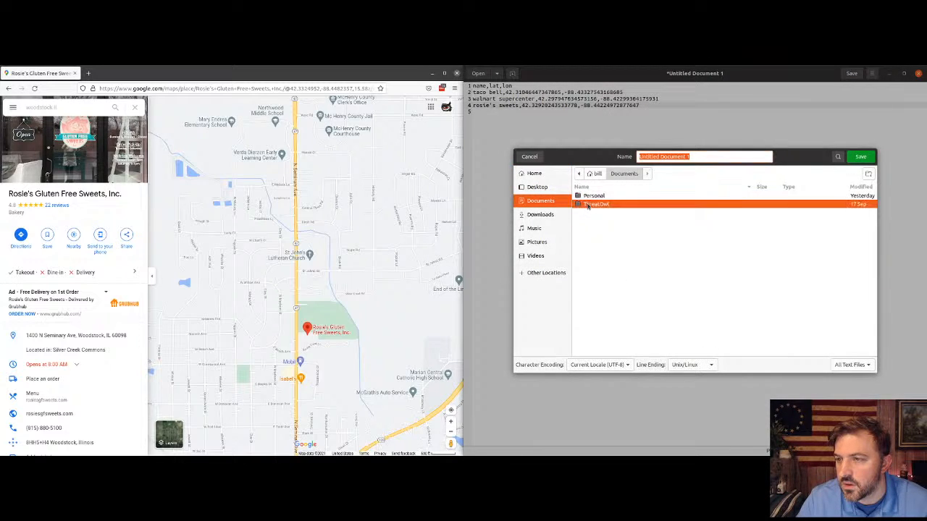
double_click(591, 205)
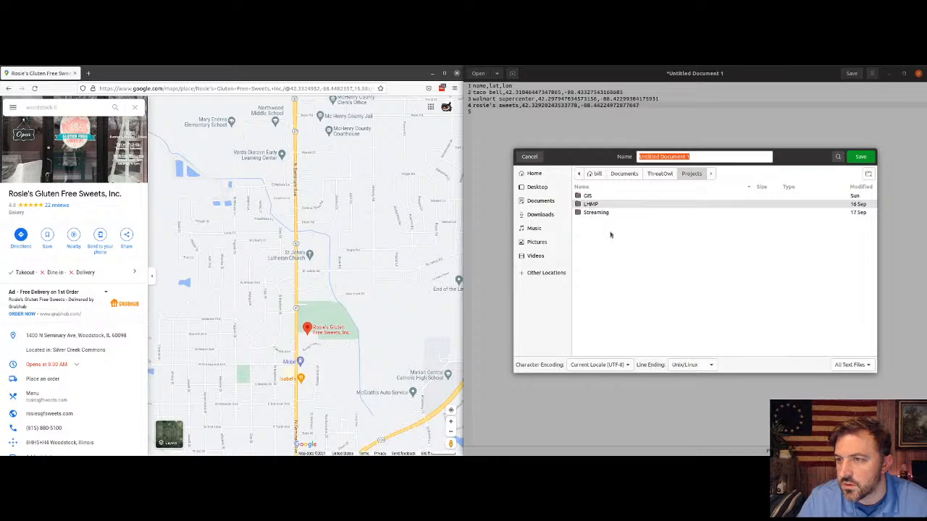
double_click(601, 212)
double_click(600, 214)
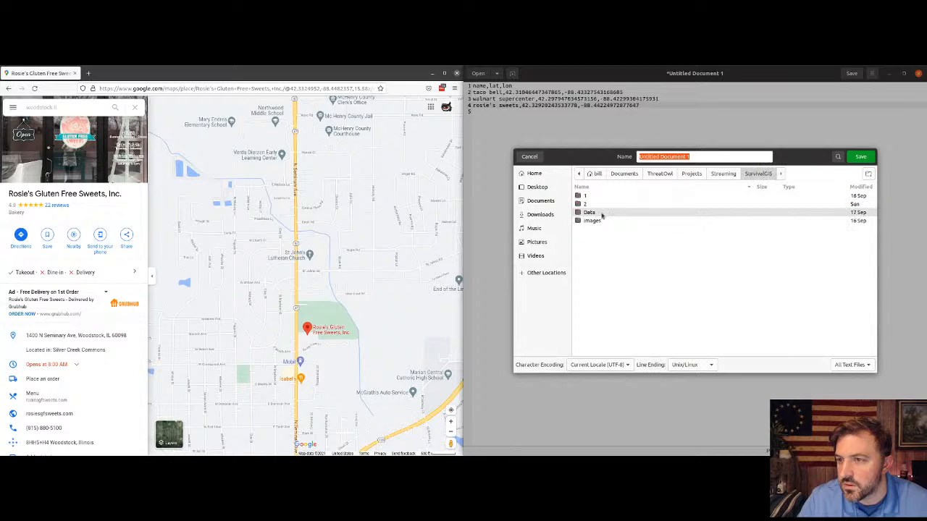
double_click(601, 205)
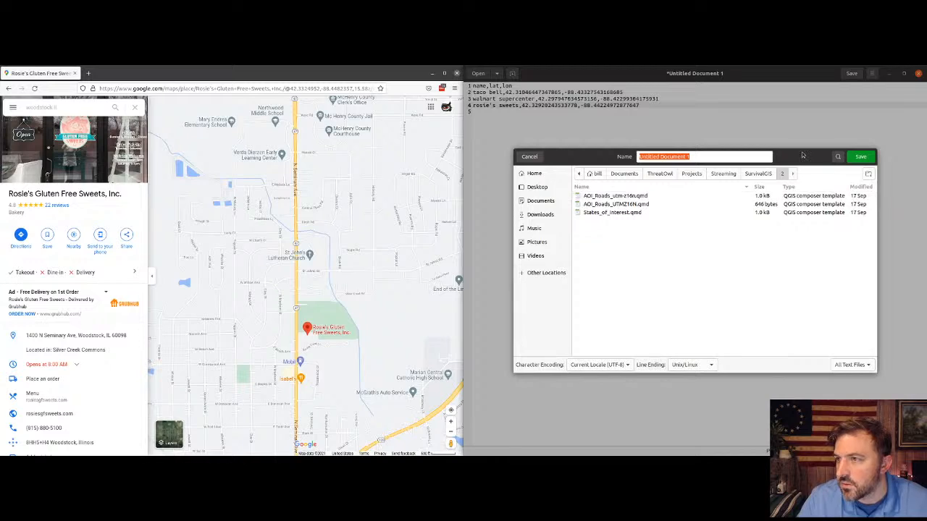
Step: Name the file pois.csv and save it with Unix/Linux line endings
click(686, 157)
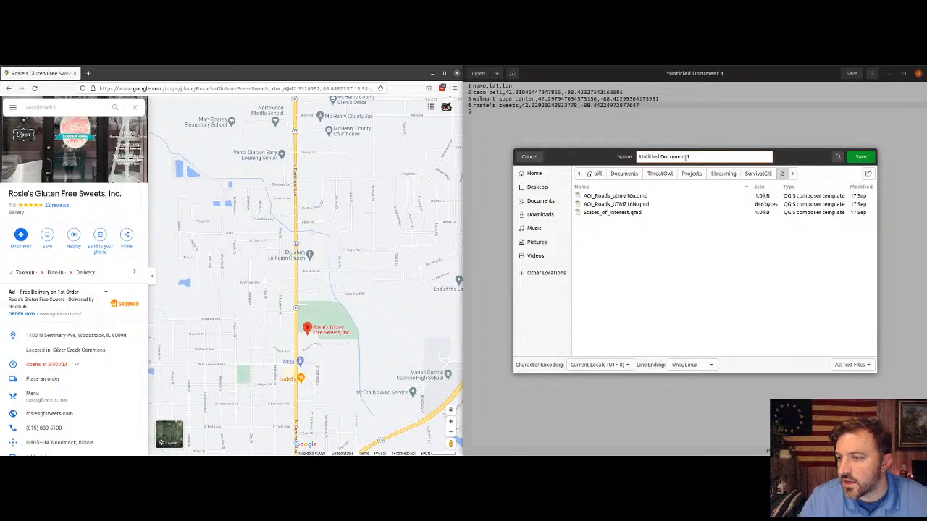
triple_click(687, 156)
text(popints)
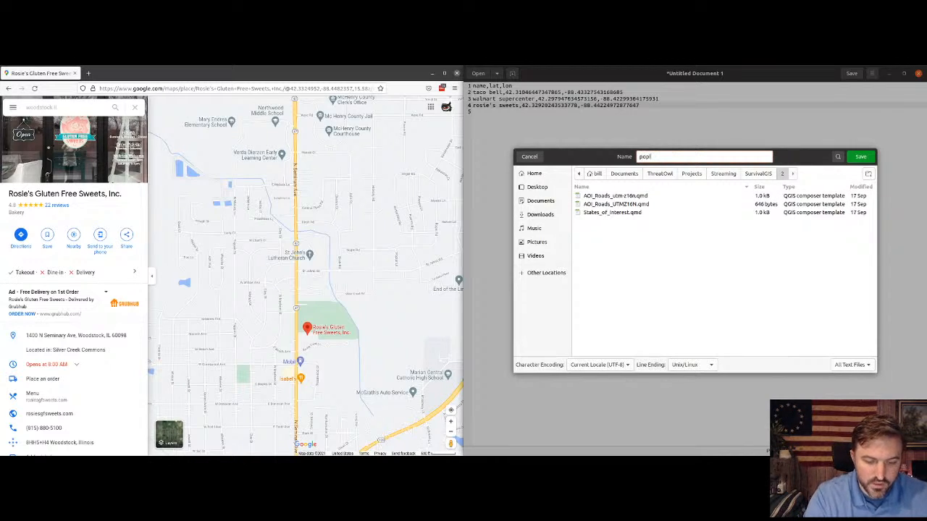
key(BackSpace)
key(BackSpace)
key(BackSpace)
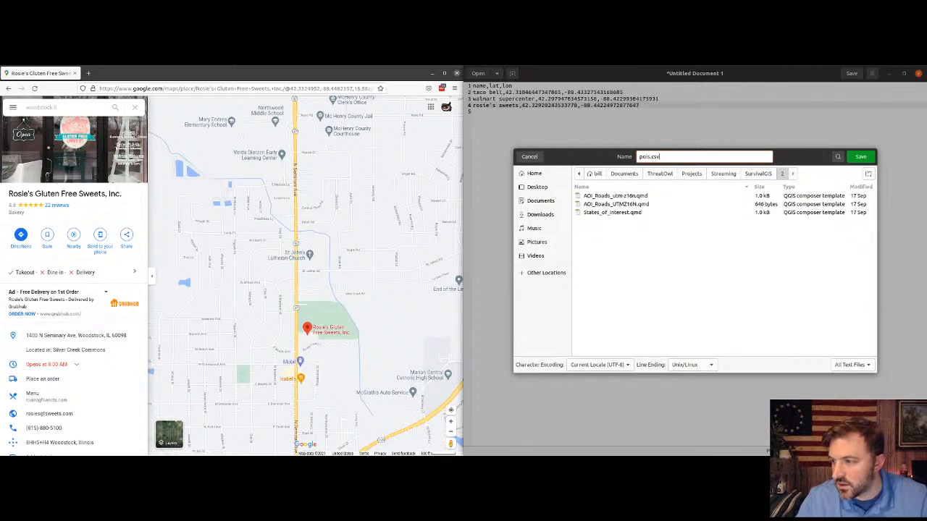
click(851, 365)
click(851, 367)
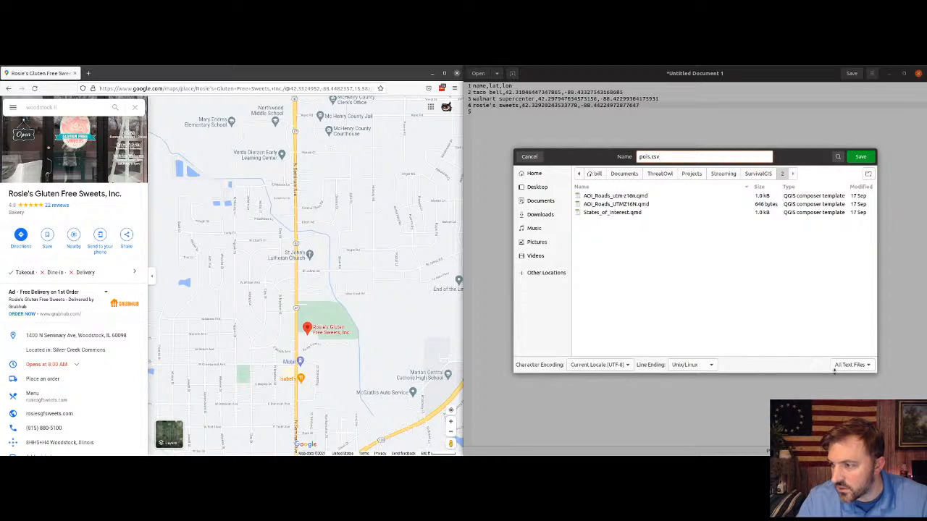
click(706, 364)
click(731, 325)
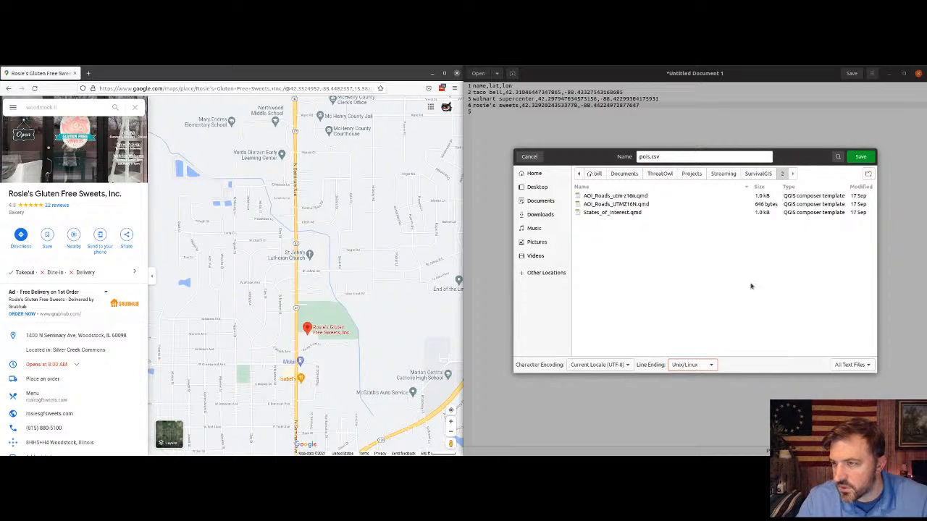
click(858, 157)
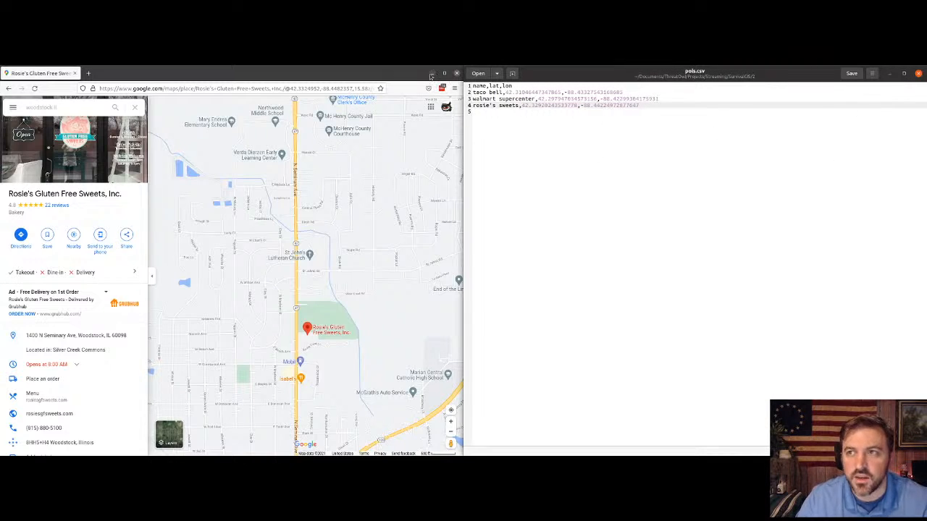
Step: Minimize the browser, close the text editor and, in QGIS, start choosing a file for a delimited text layer
click(432, 73)
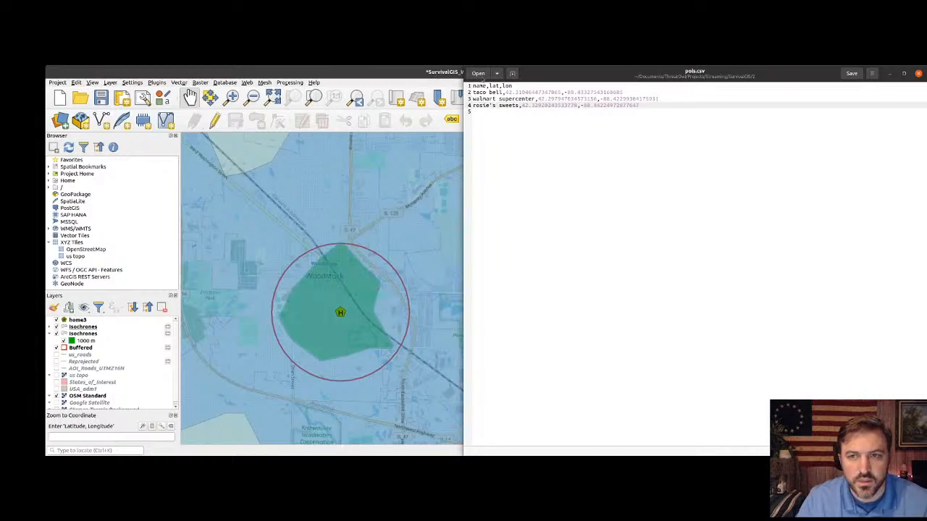
click(918, 73)
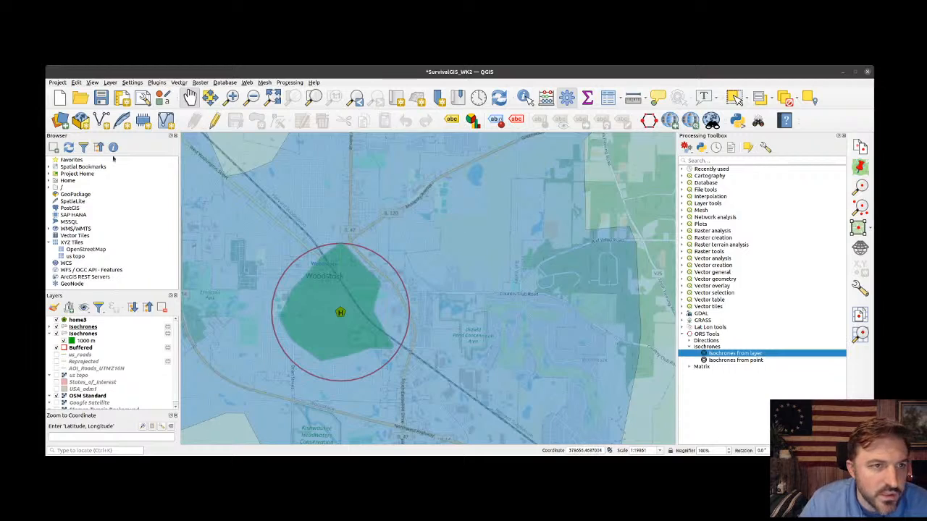
click(62, 124)
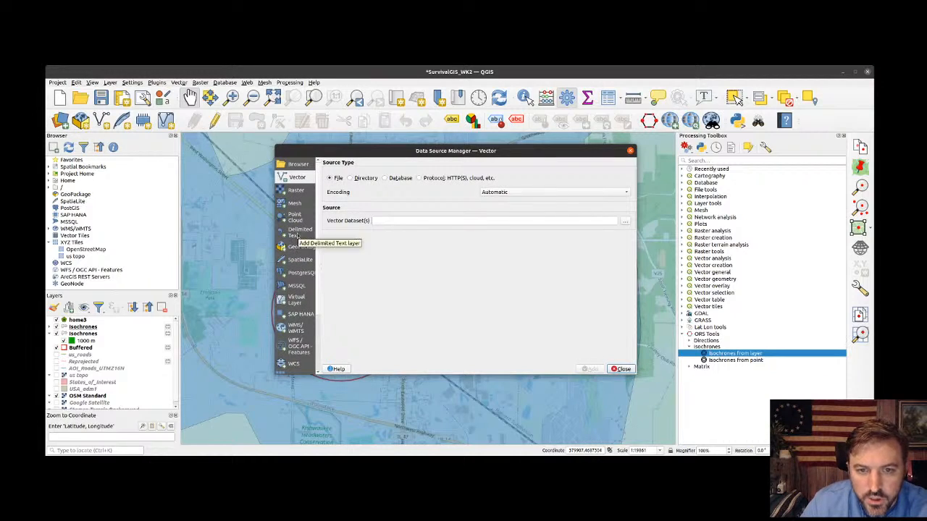
click(297, 233)
click(630, 164)
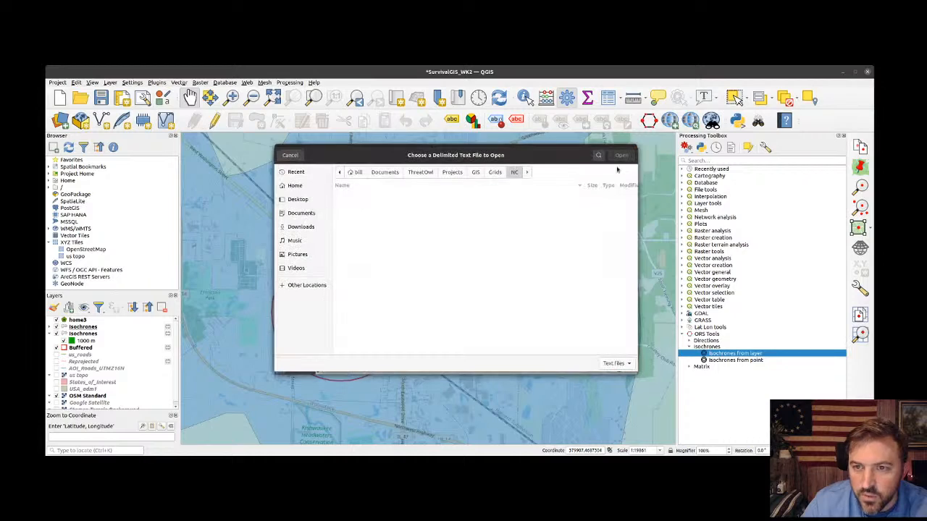
Step: Choose pois.csv from the Projects/Streaming/SurvivalGIS/2 folder as the delimited text source
click(475, 172)
click(452, 172)
click(352, 214)
double_click(351, 211)
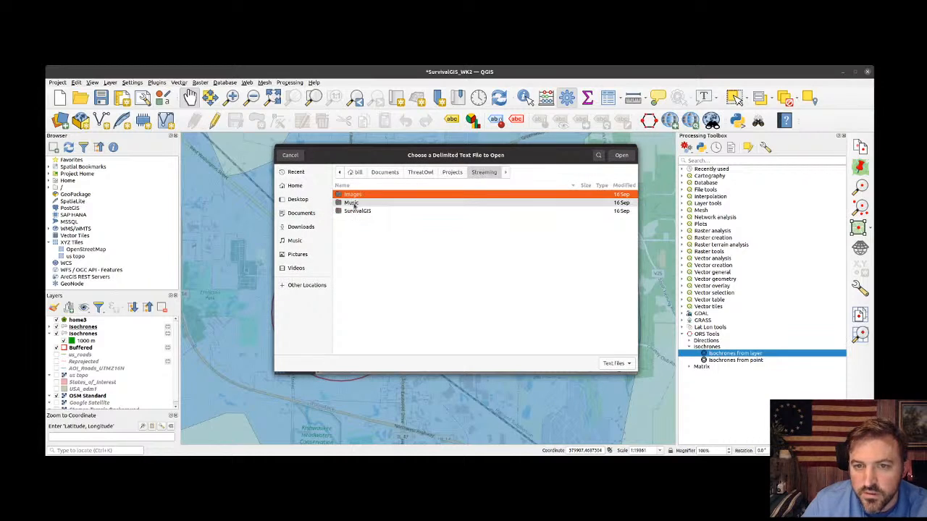
double_click(353, 210)
double_click(350, 204)
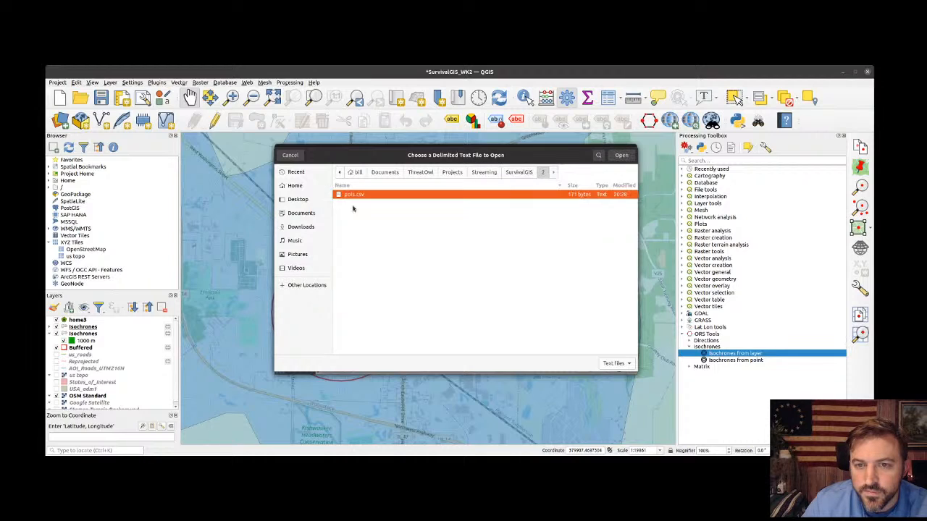
click(621, 156)
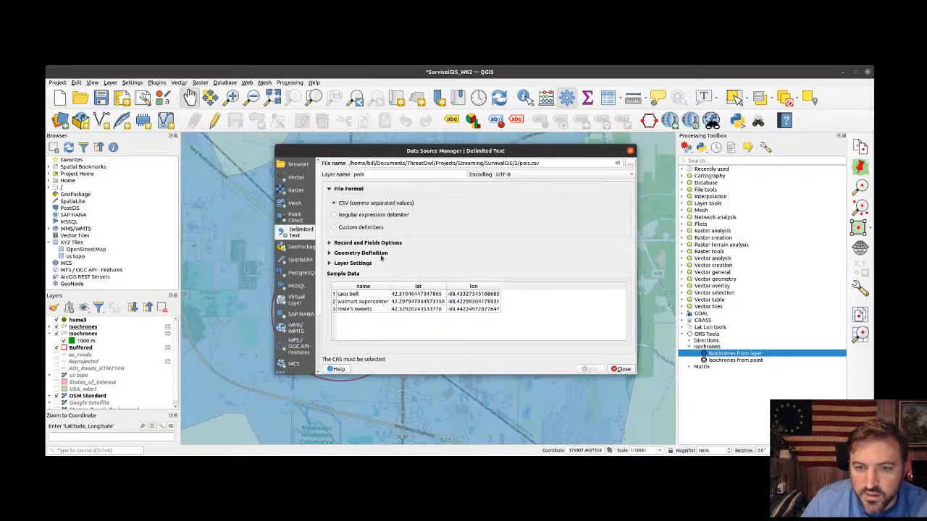
Step: Set the geometry CRS to EPSG:4326 - WGS 84 and add the pois point layer to the project
click(352, 253)
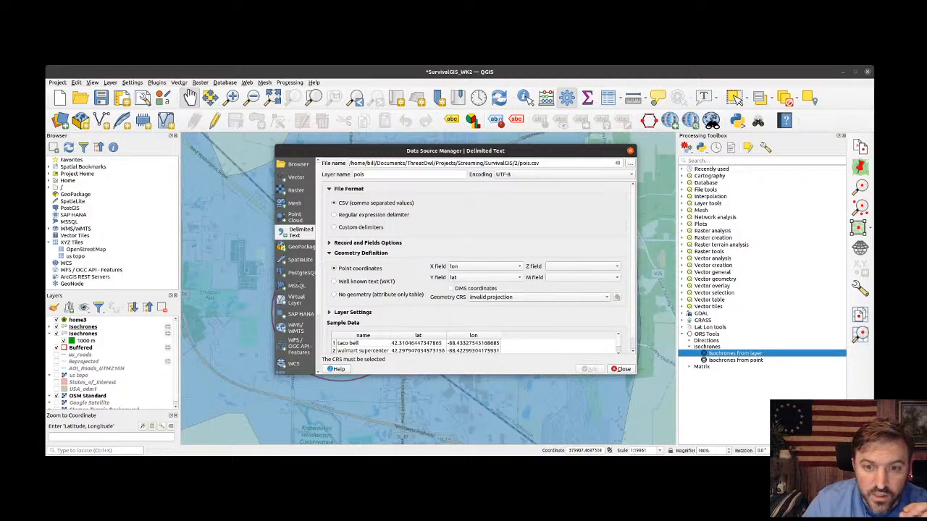
click(330, 253)
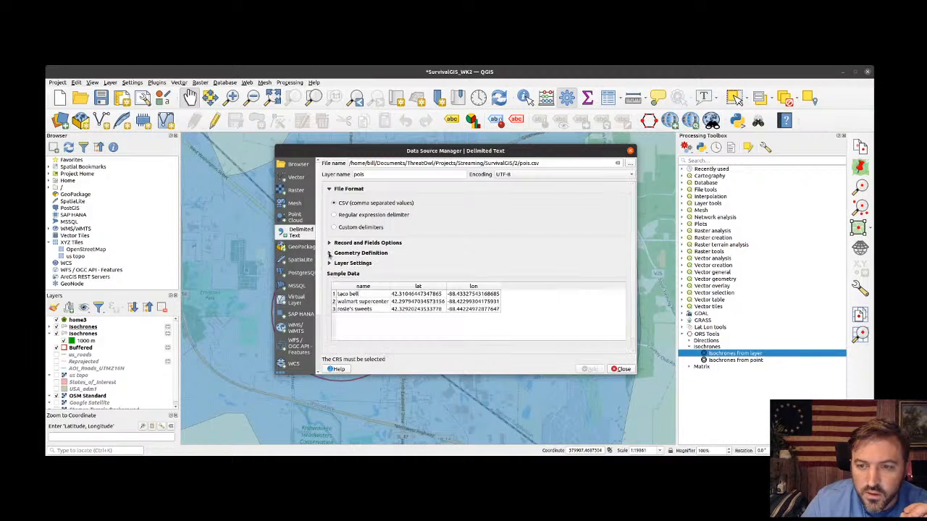
click(329, 254)
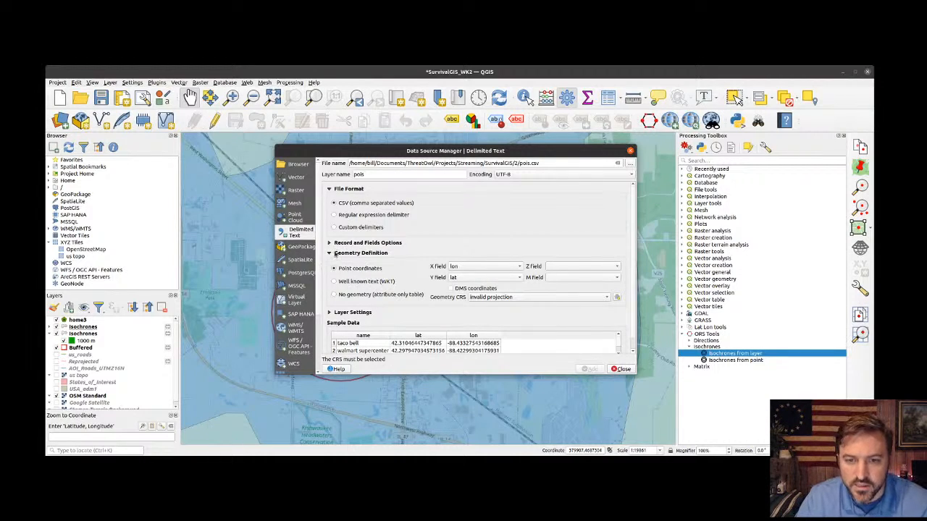
click(329, 253)
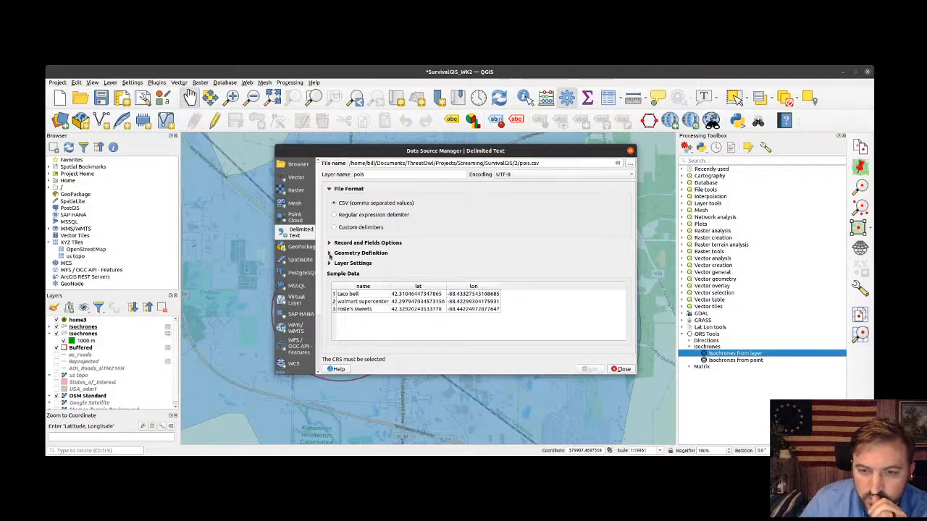
click(329, 253)
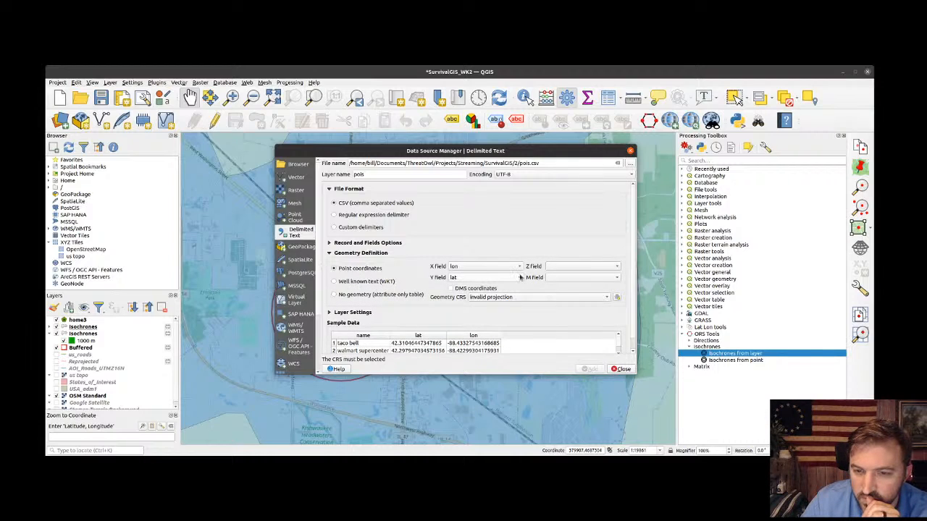
click(514, 297)
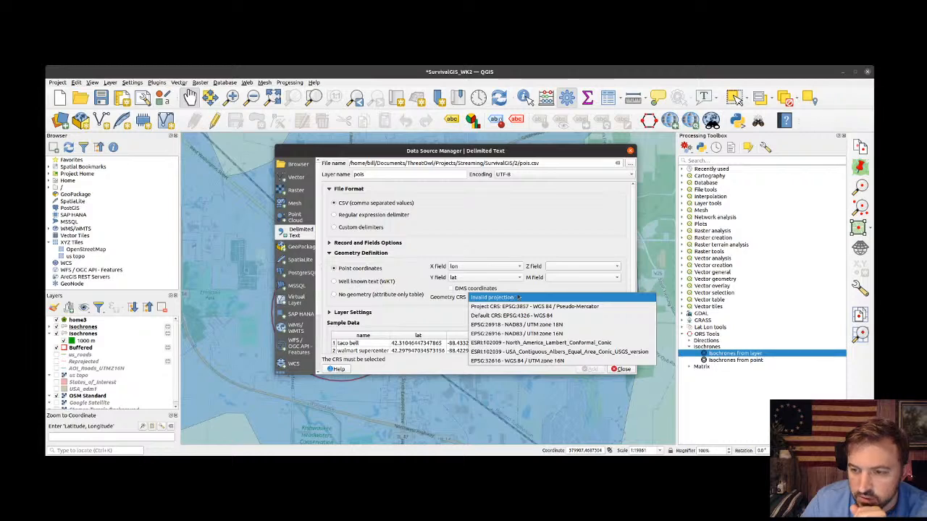
click(518, 317)
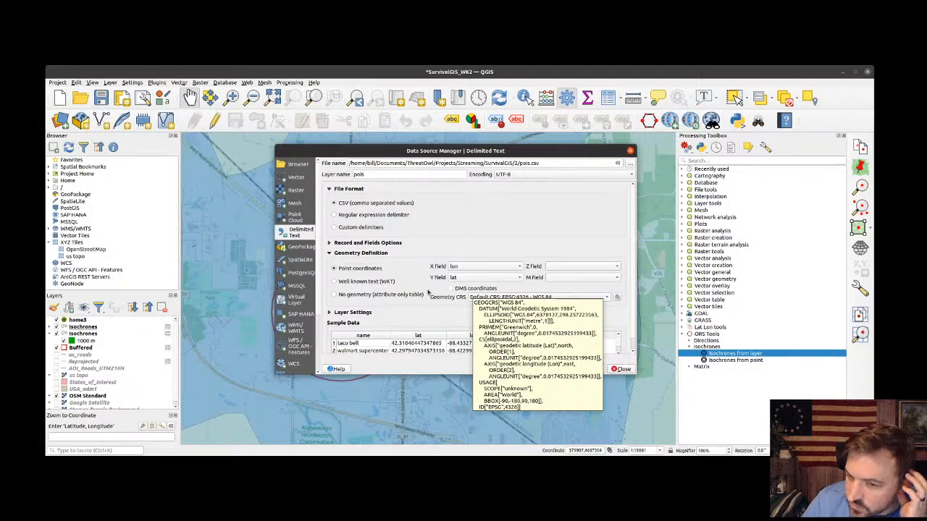
scroll(428, 291, down, 1)
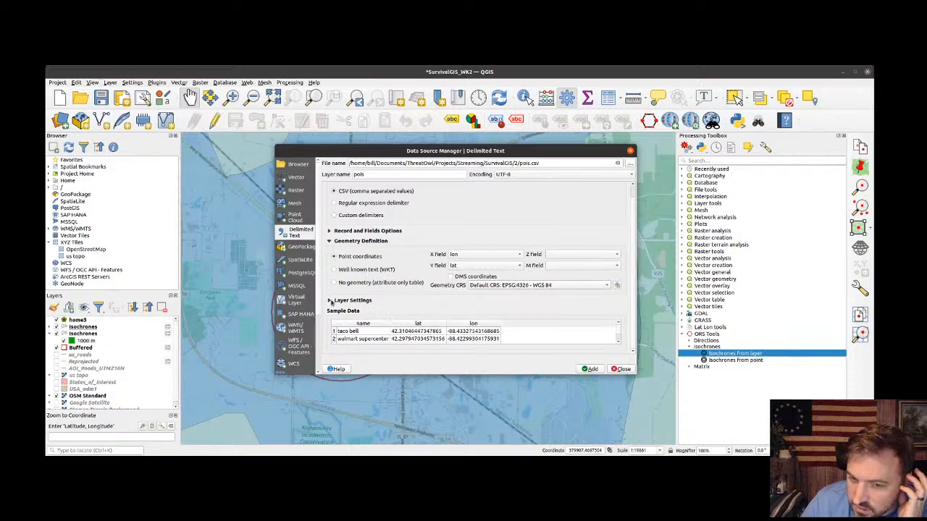
click(589, 370)
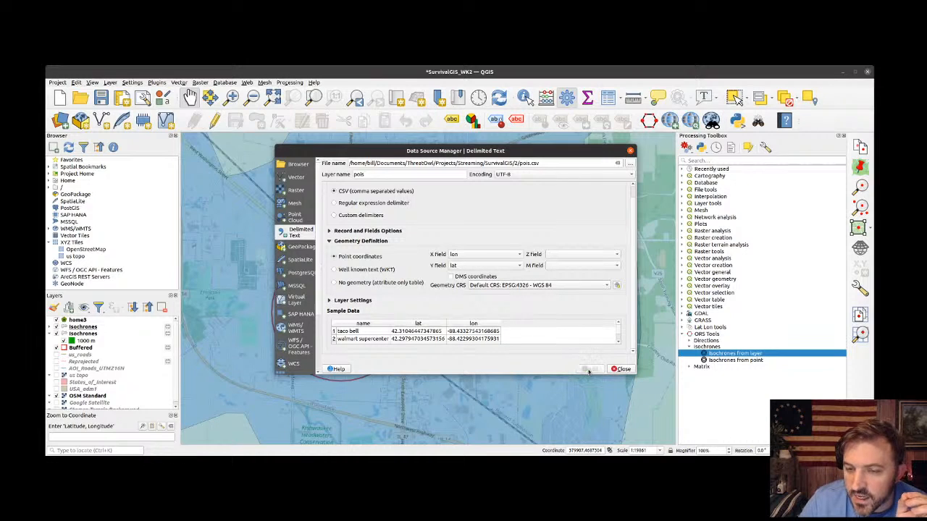
click(622, 369)
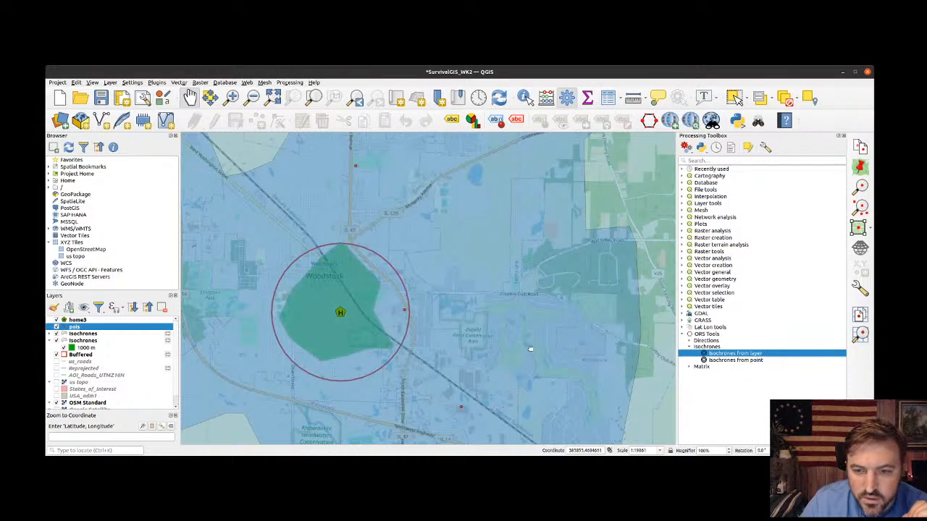
Step: Examine where the pois points lie relative to the buffer circle and the isochrones around Woodstock
scroll(433, 335, down, 2)
scroll(410, 287, up, 1)
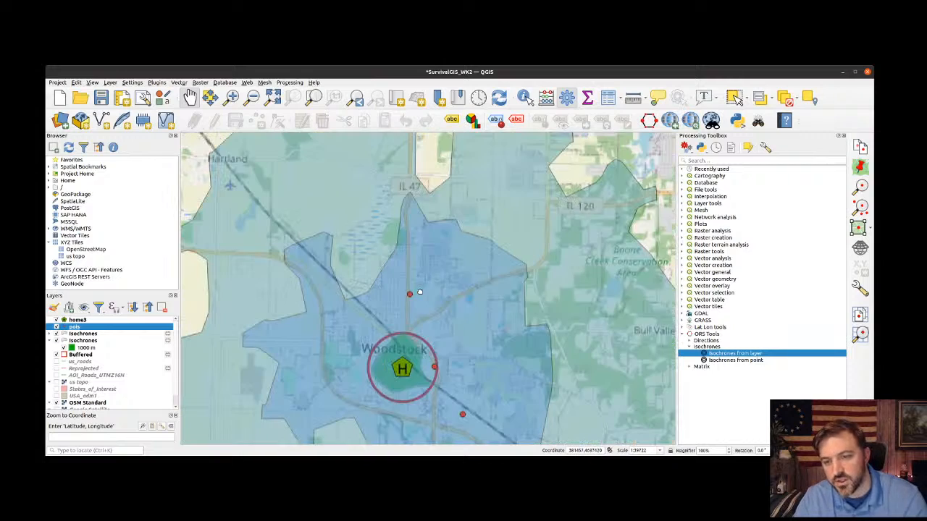
drag(435, 307, 398, 260)
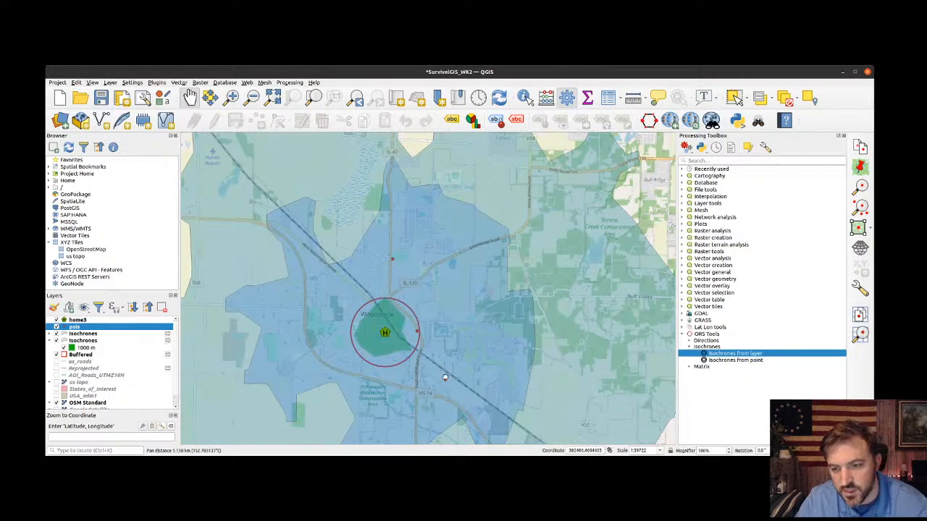
scroll(448, 378, up, 4)
drag(453, 379, 389, 282)
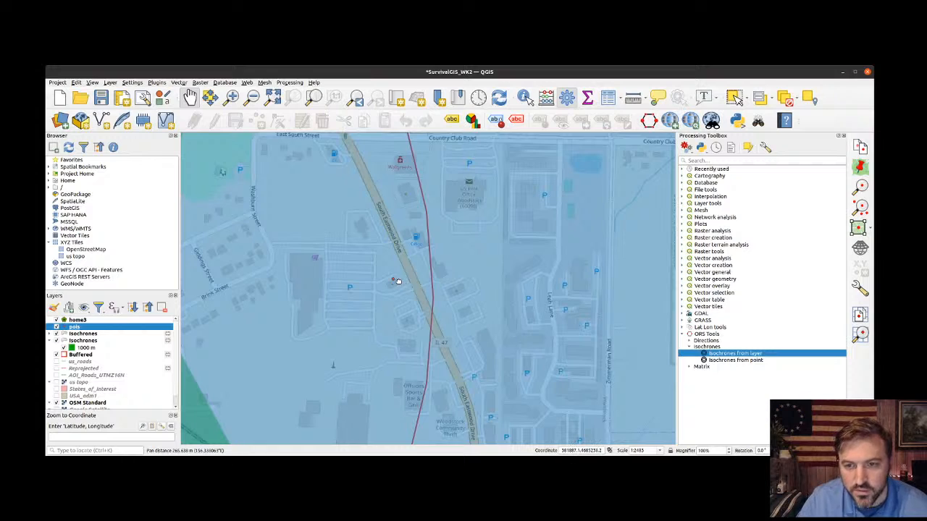
scroll(428, 265, down, 1)
scroll(430, 265, down, 2)
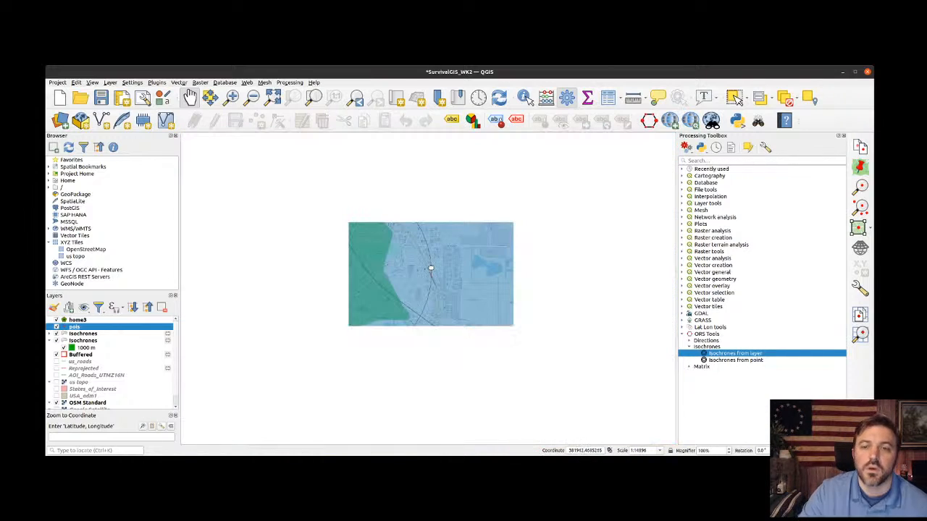
scroll(302, 310, down, 1)
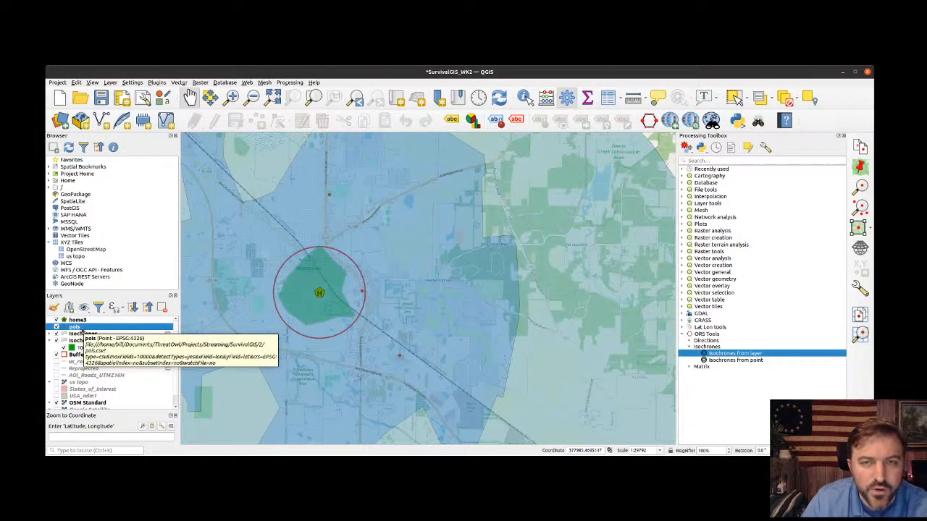
Step: Start exporting the pois layer's features in GeoJSON format and enter pois as the file name
right_click(82, 330)
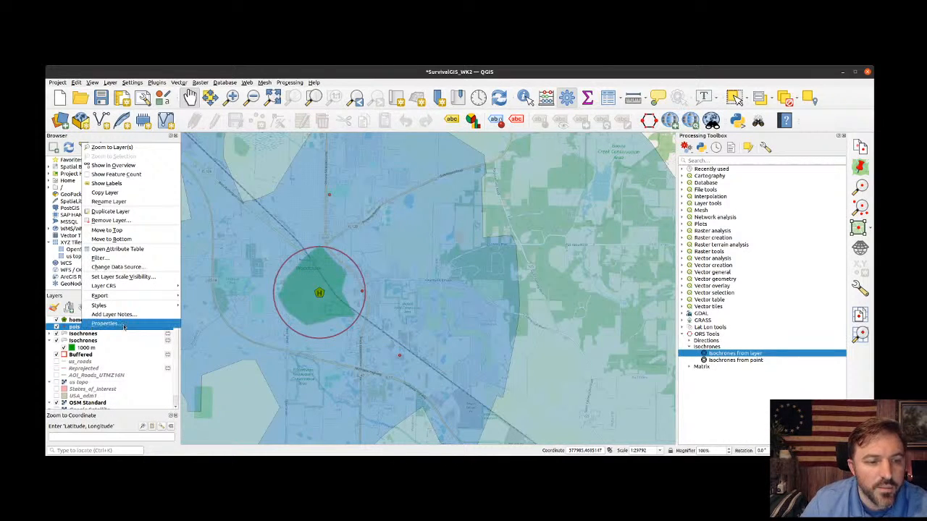
mouse_move(135, 298)
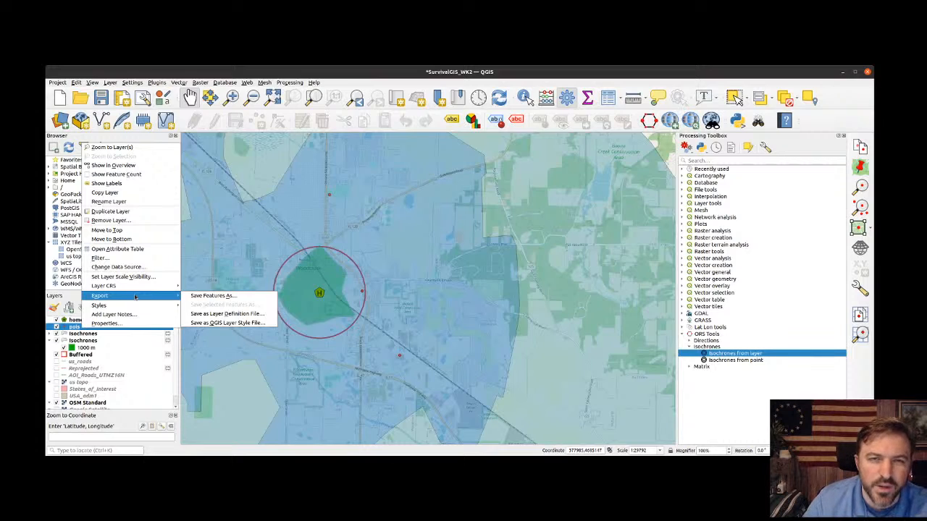
click(212, 296)
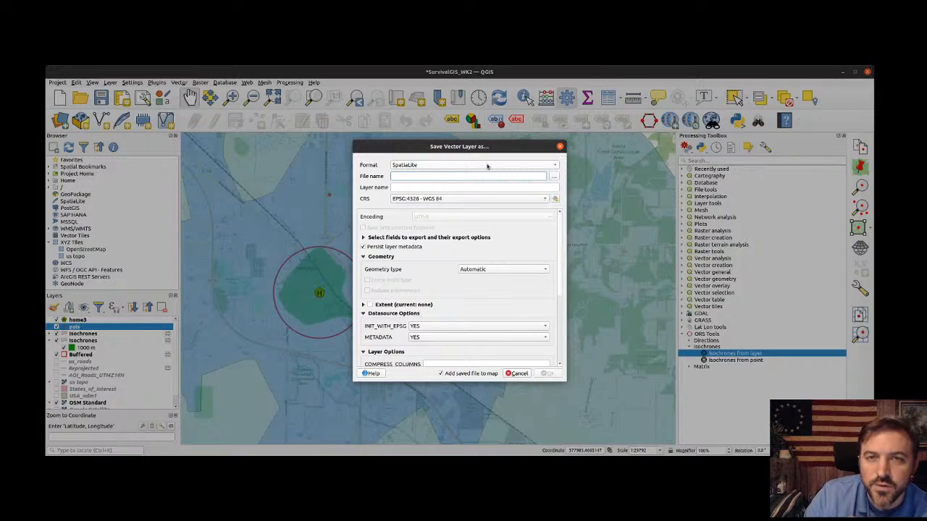
click(487, 165)
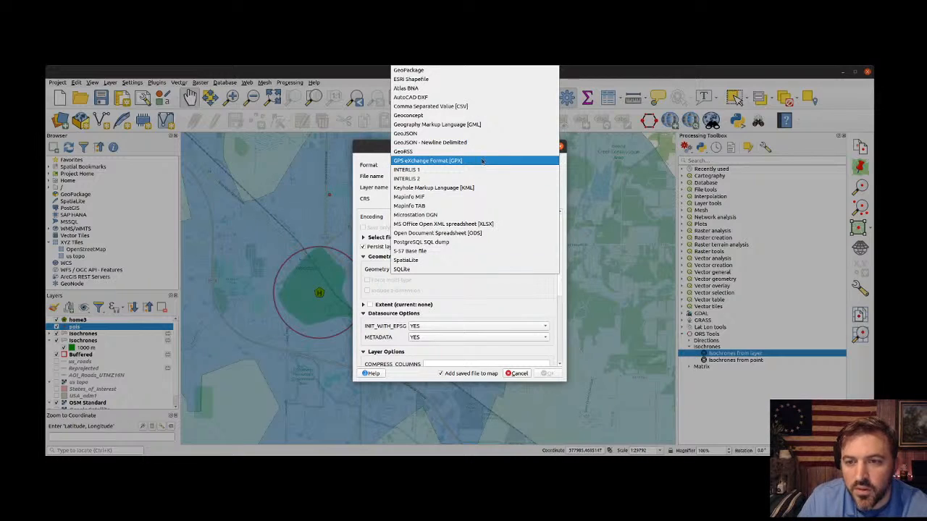
click(468, 133)
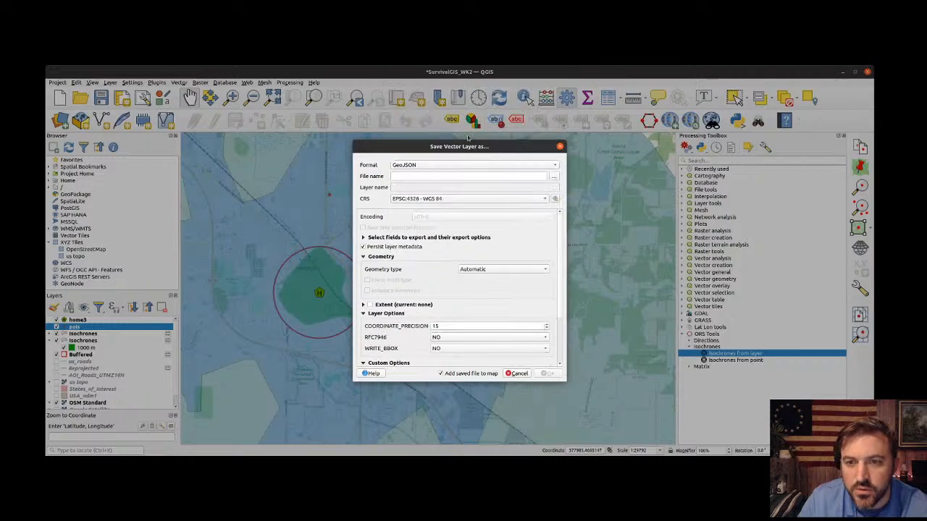
click(422, 176)
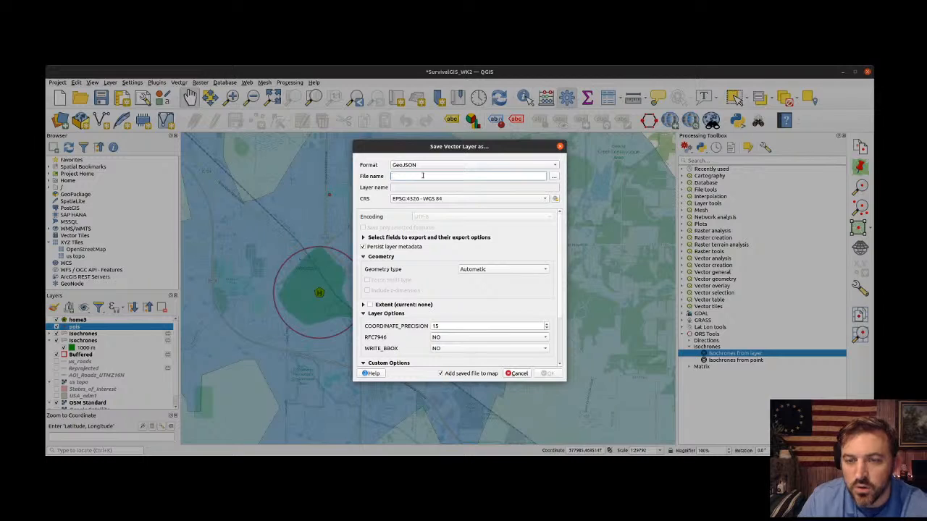
text(pois)
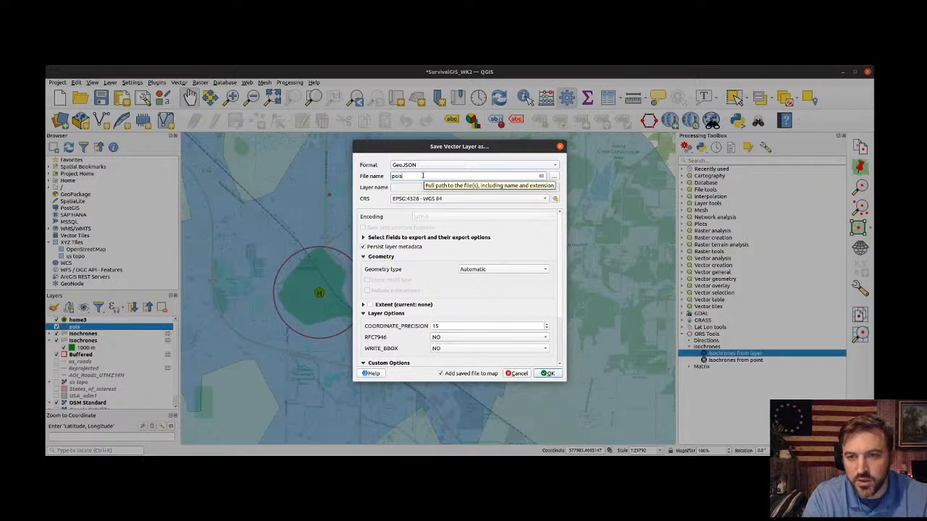
Step: Set the export location to Documents/ThreatOwl/Projects/Streaming/SurvivalGIS/2 and export the layer there as pois.geojson
click(556, 176)
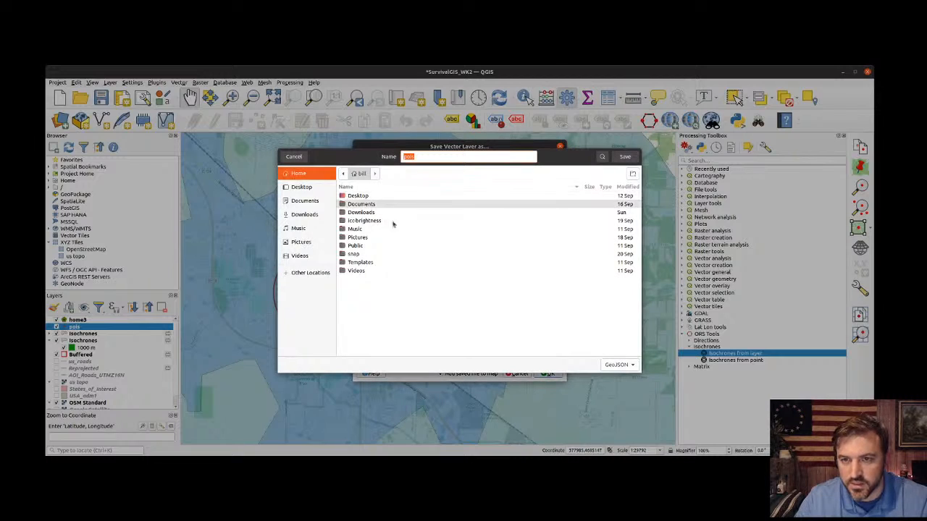
click(309, 205)
double_click(383, 209)
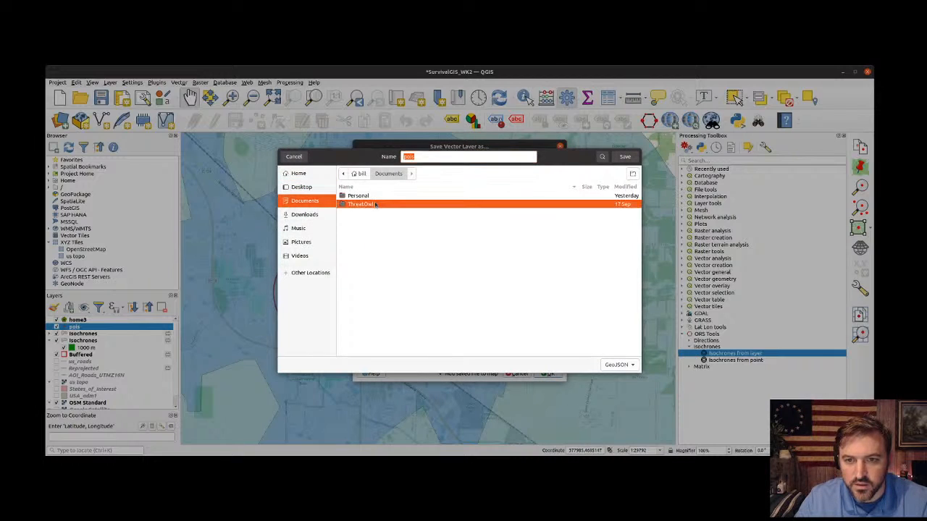
double_click(375, 208)
double_click(373, 213)
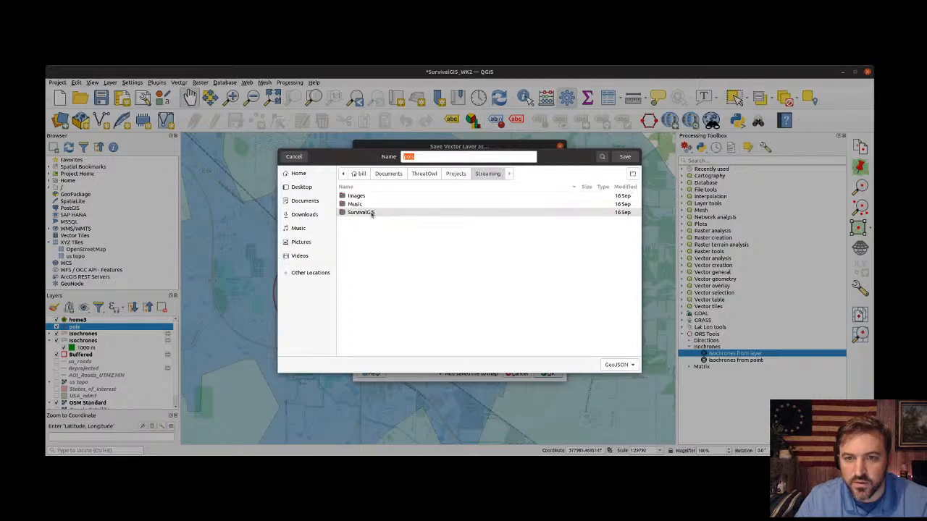
double_click(372, 213)
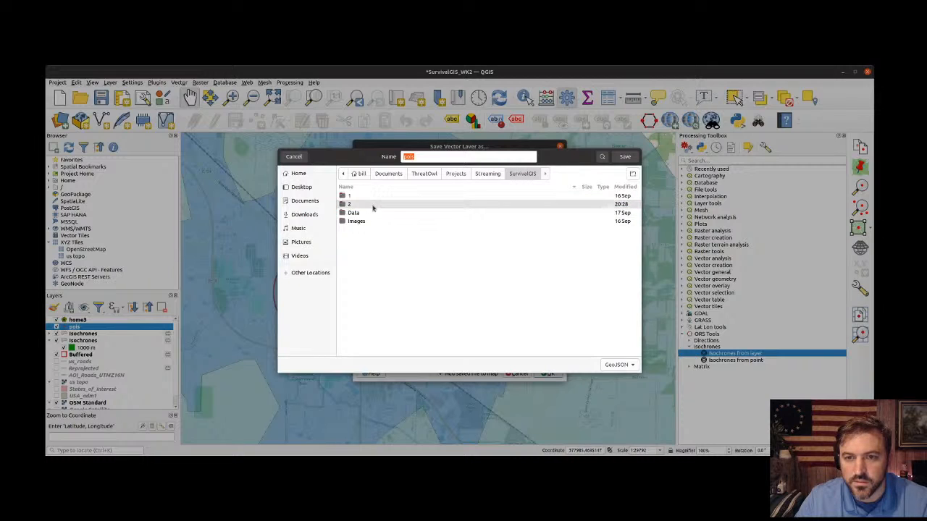
double_click(372, 206)
click(457, 154)
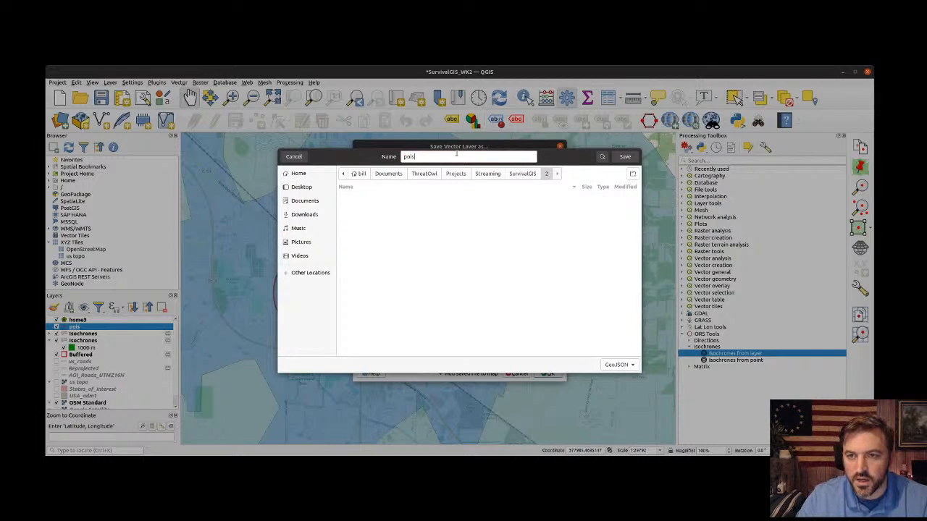
click(624, 156)
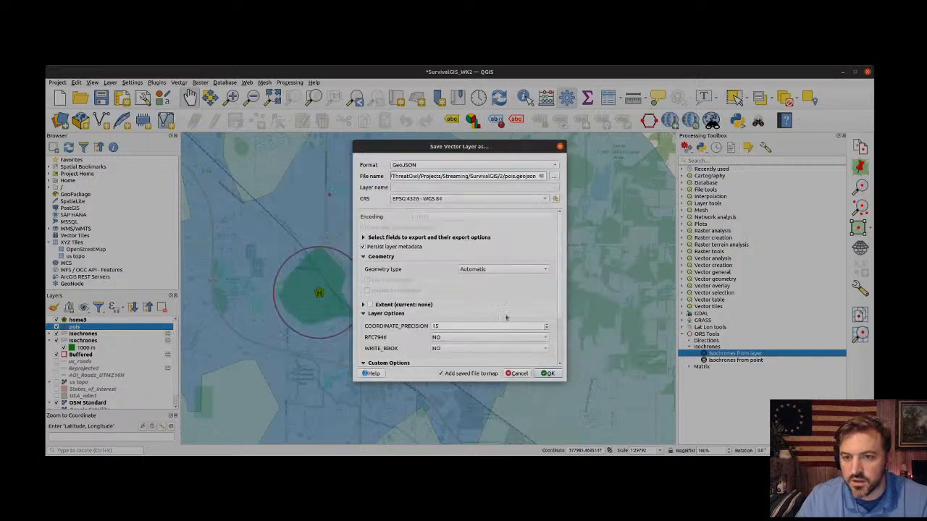
click(548, 373)
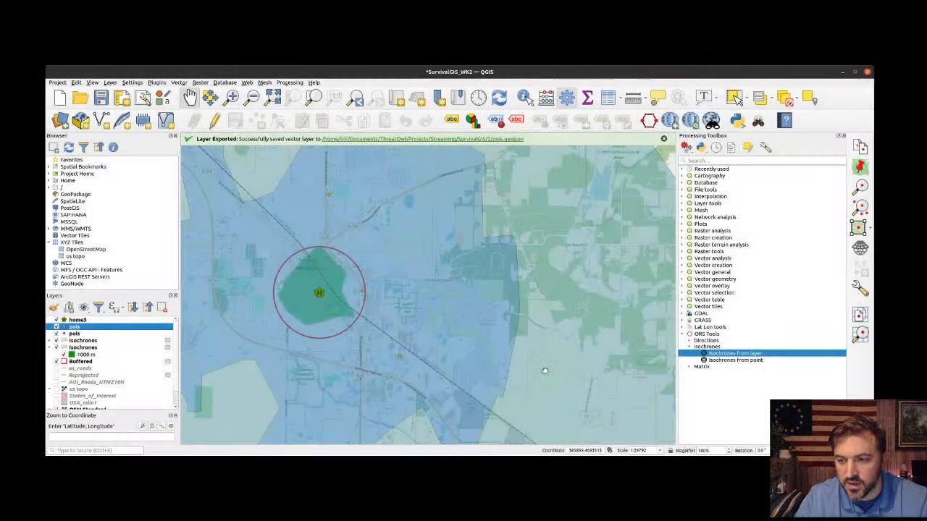
Step: Remove the original CSV-based pois layer from the project, keeping the GeoJSON copy
right_click(75, 332)
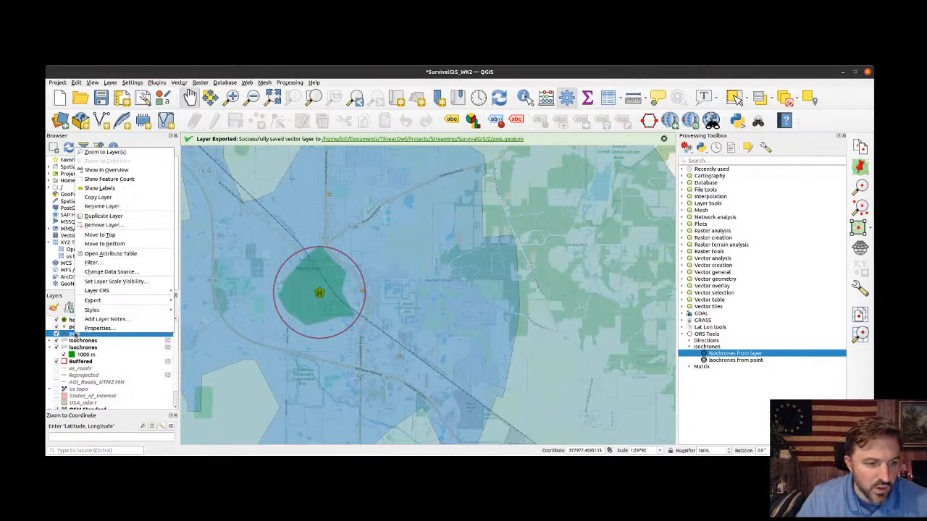
click(126, 225)
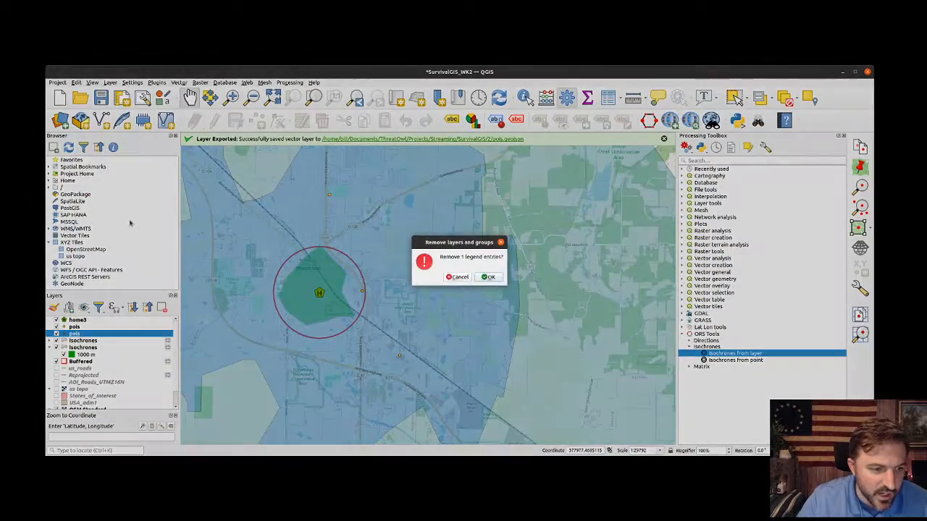
click(489, 280)
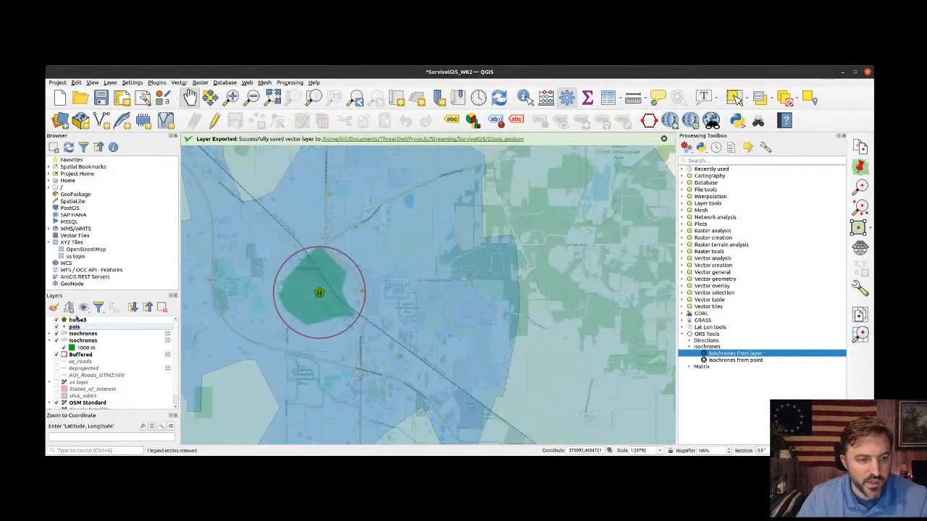
Step: Style the pois points with the red "effect drop shadow" marker from the favorite symbols
click(65, 327)
double_click(65, 327)
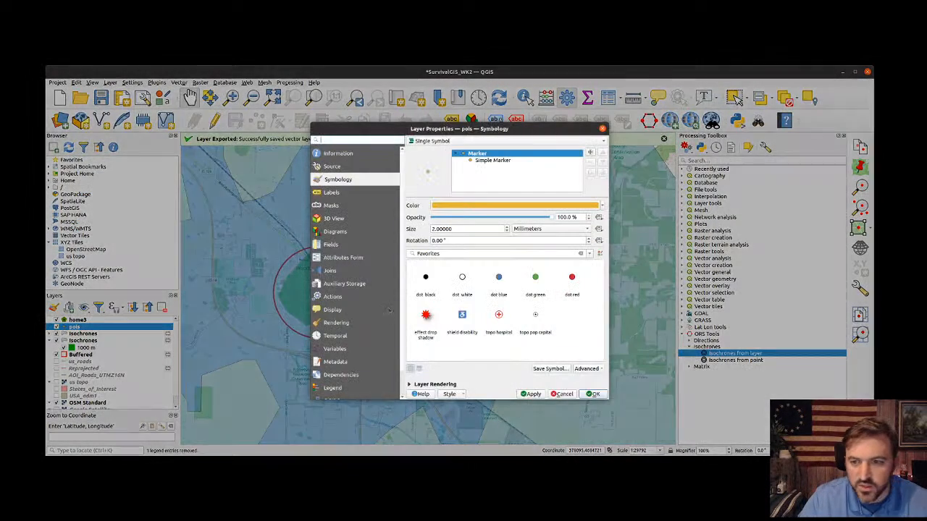
click(427, 319)
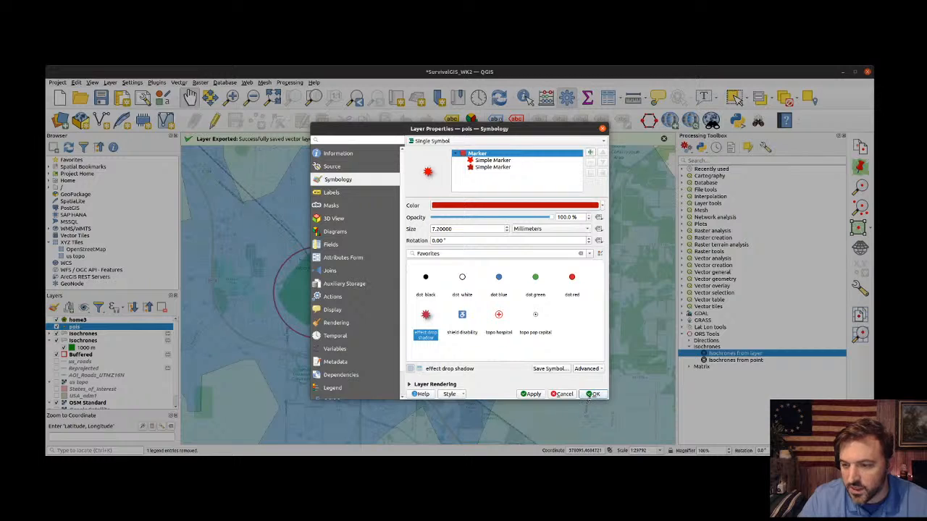
click(592, 394)
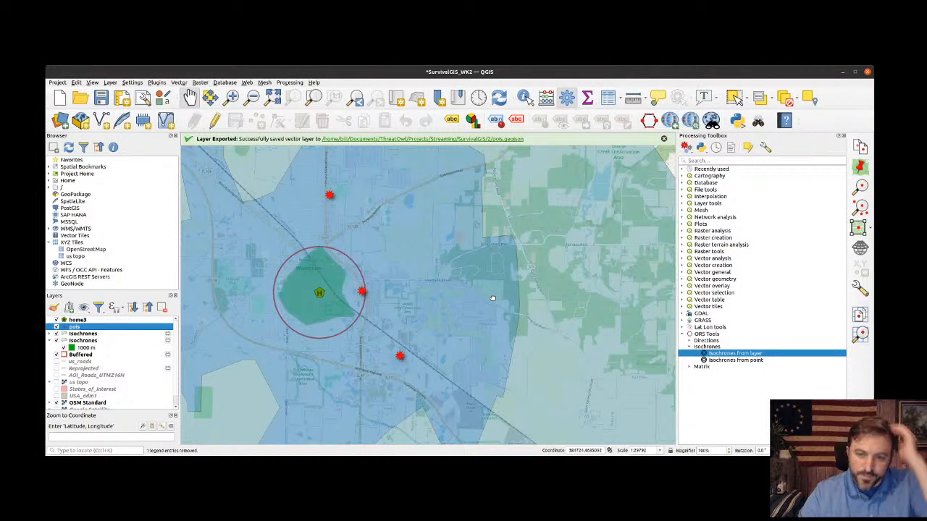
Step: Turn on labels for the pois layer
drag(479, 299, 495, 301)
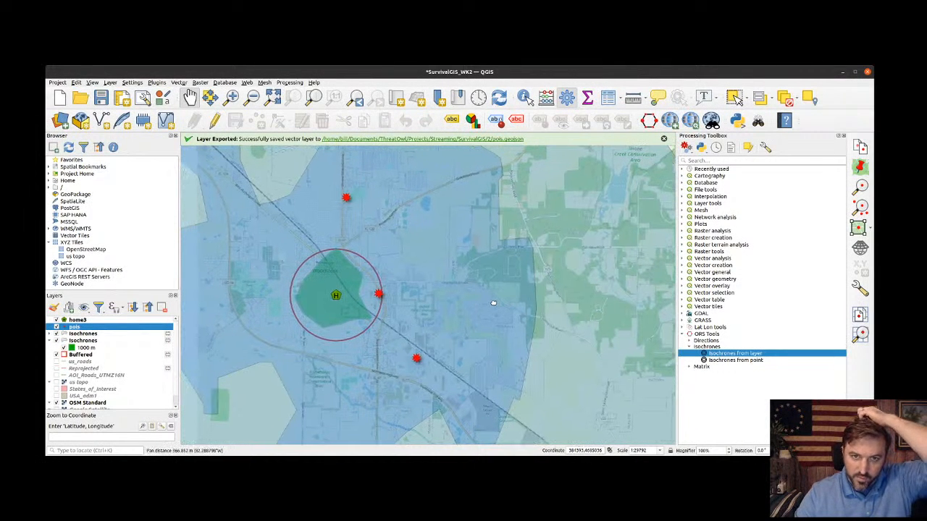
right_click(73, 328)
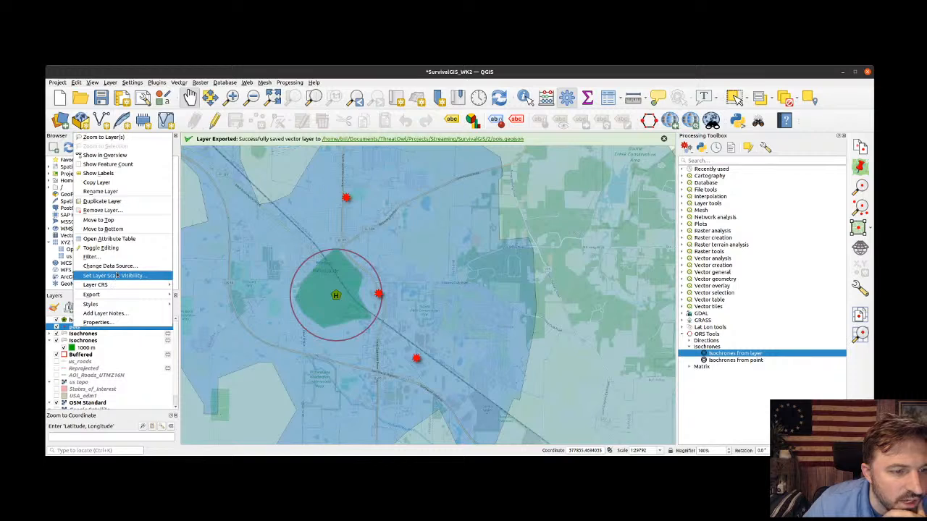
click(112, 173)
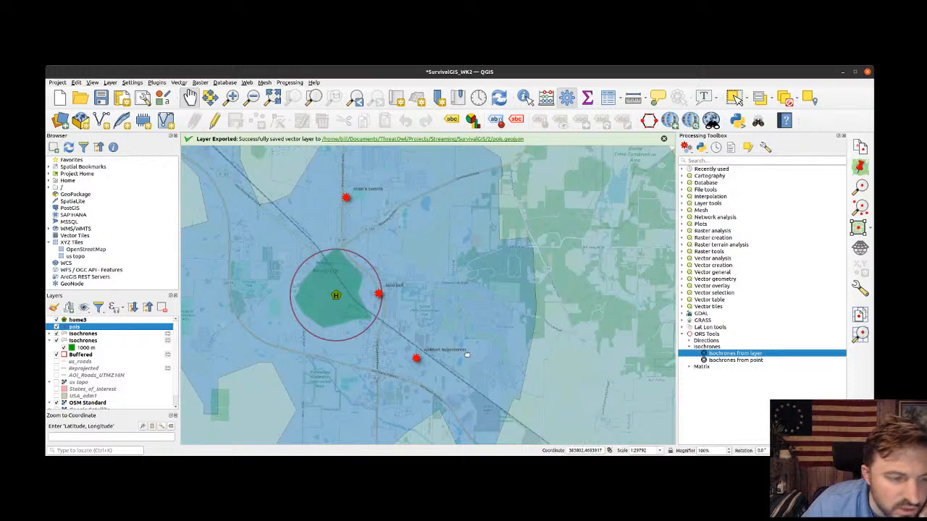
Step: Set the pois label text size to 14 points in the layer properties
right_click(76, 327)
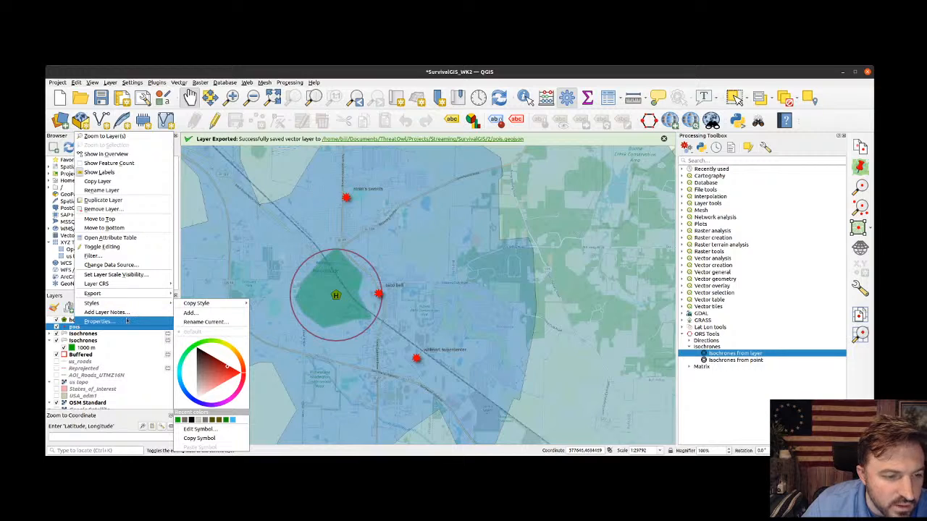
click(127, 320)
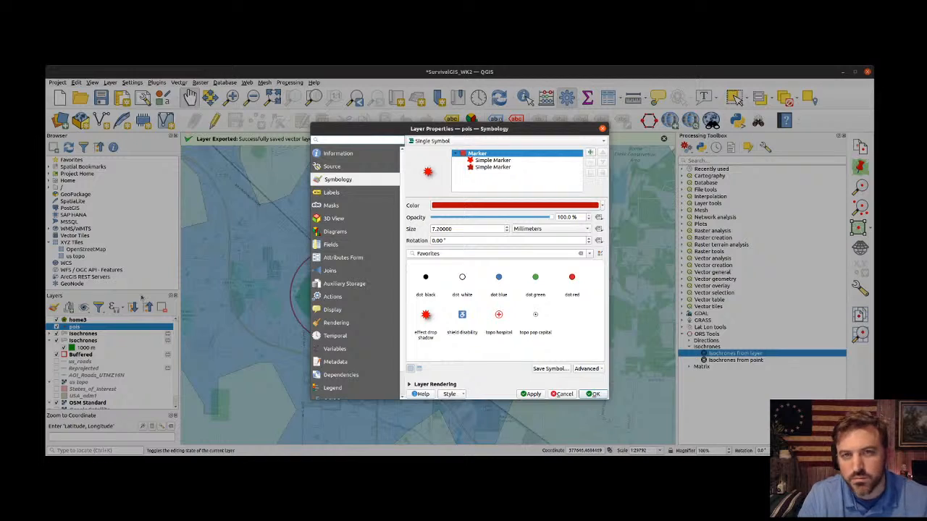
click(344, 193)
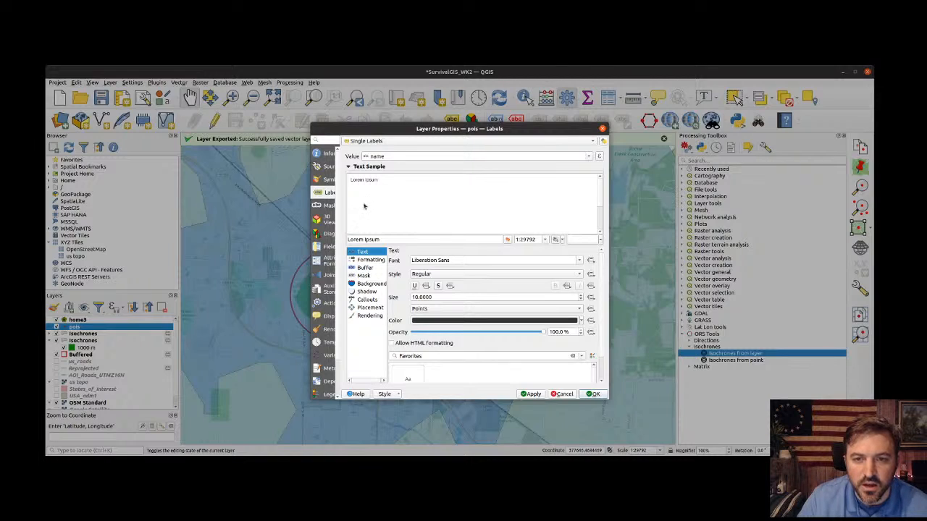
click(420, 297)
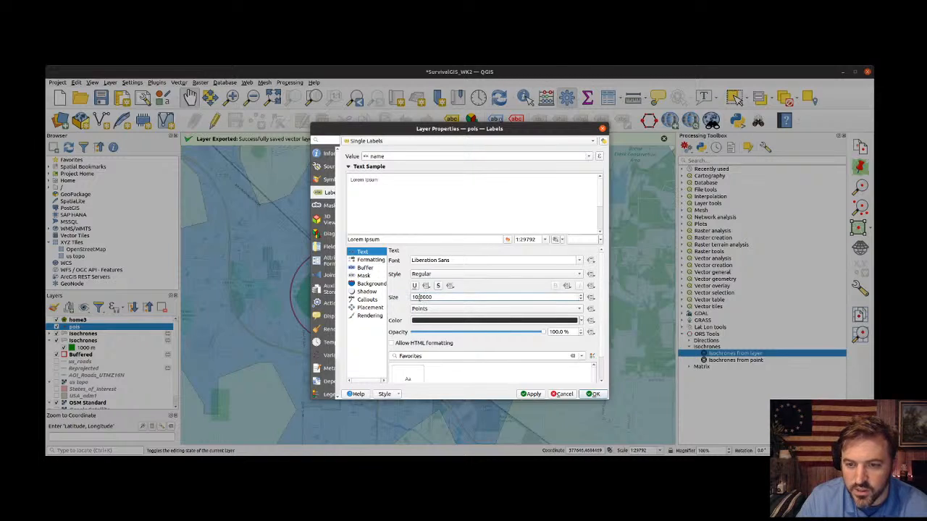
double_click(418, 298)
click(414, 297)
key(Delete)
text(4)
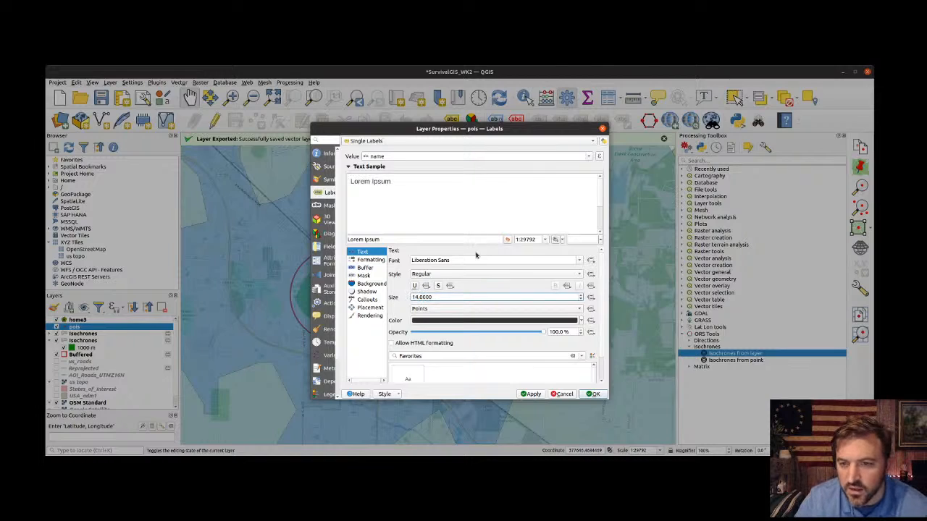
Step: Change the pois label font to Special Elite and apply the label settings
click(579, 261)
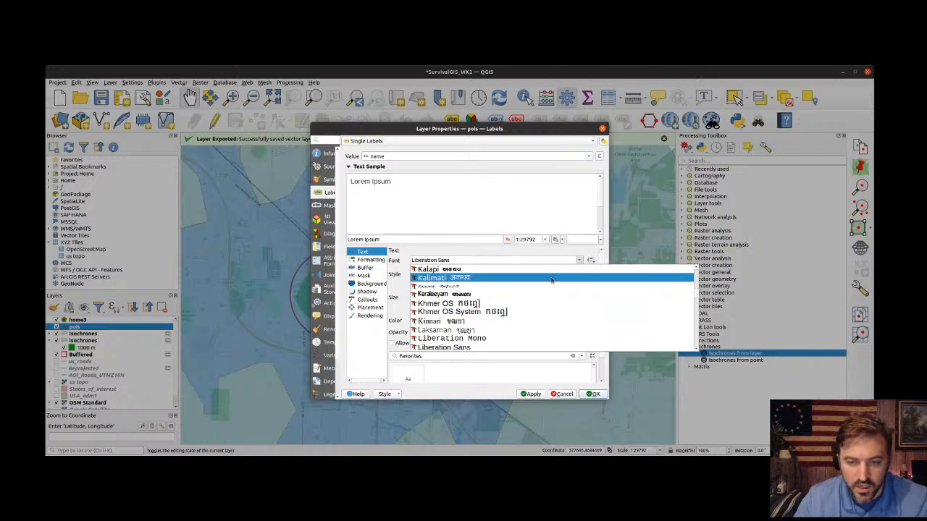
text(sp)
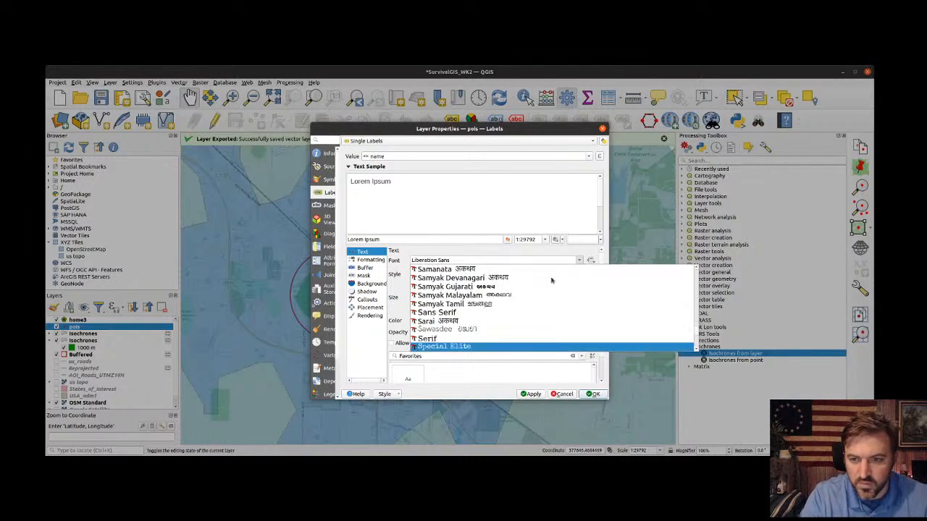
click(447, 347)
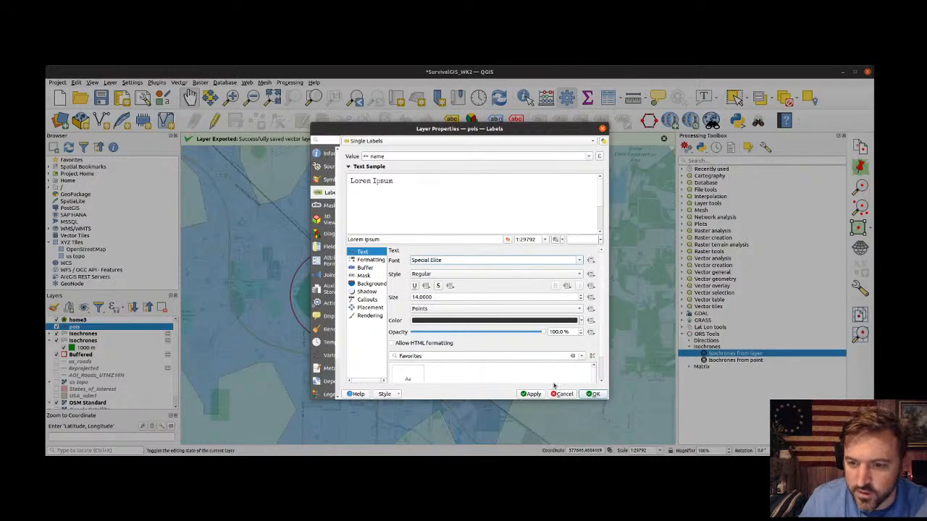
click(522, 396)
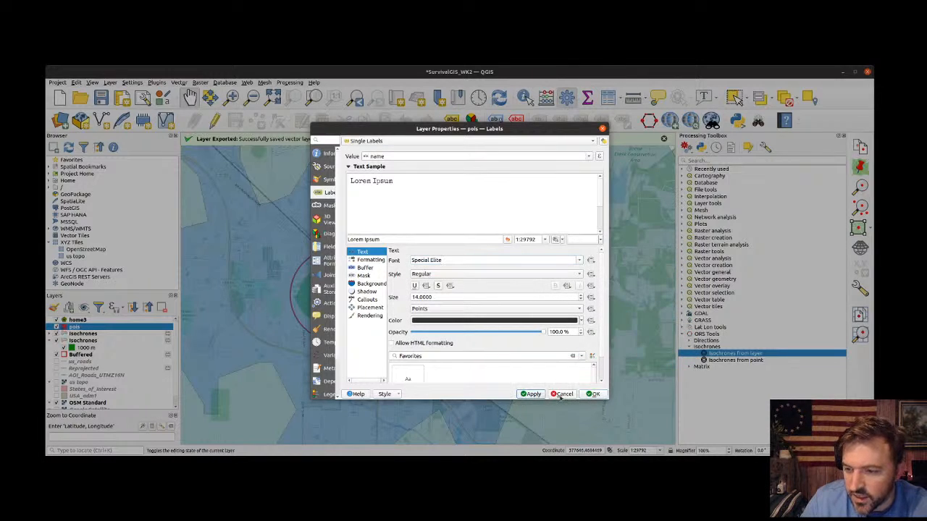
click(588, 394)
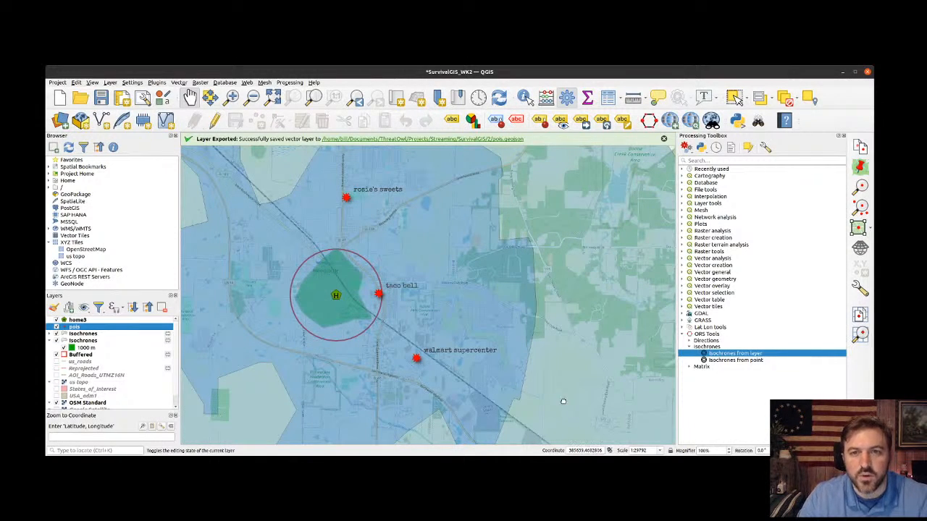
Step: Check the labelled pois against the buffer and isochrones around home, and save the project
drag(473, 311, 508, 313)
scroll(508, 313, down, 1)
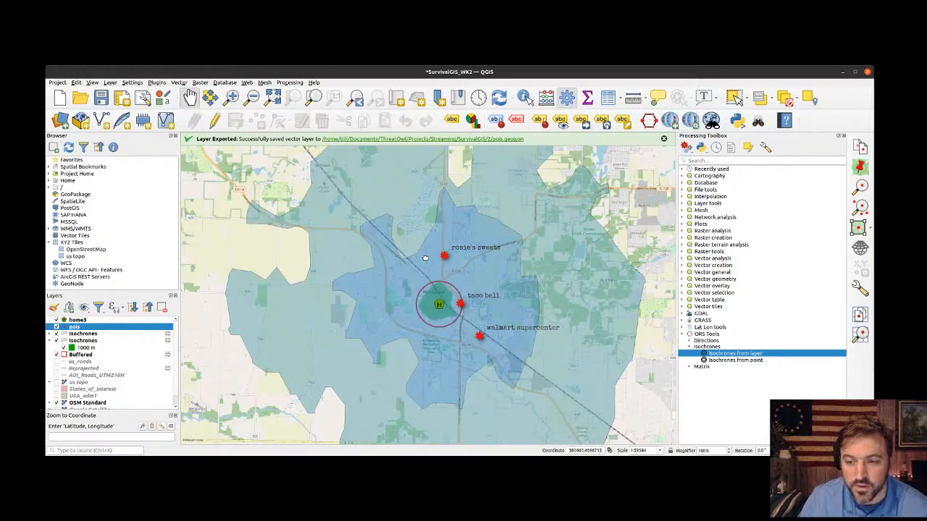
scroll(464, 309, up, 2)
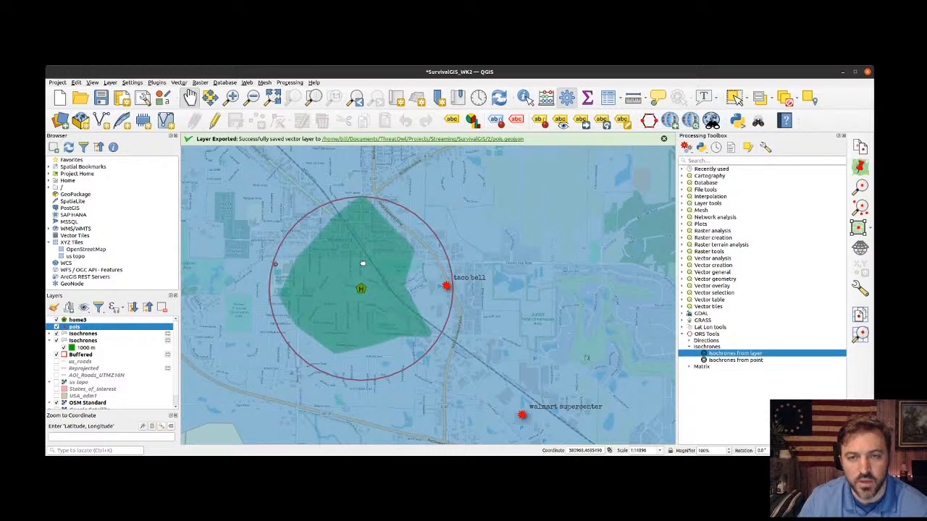
drag(362, 264, 372, 278)
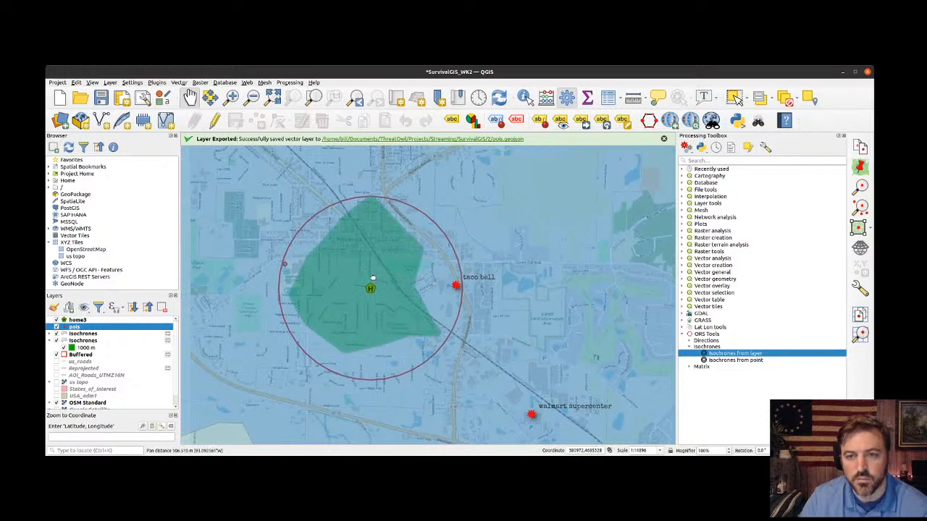
scroll(376, 280, down, 1)
drag(375, 281, 391, 293)
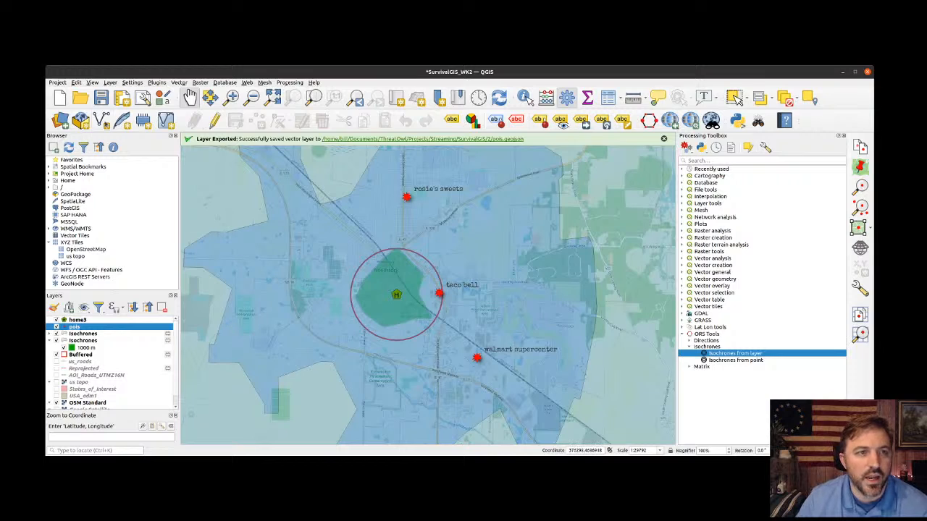
click(102, 99)
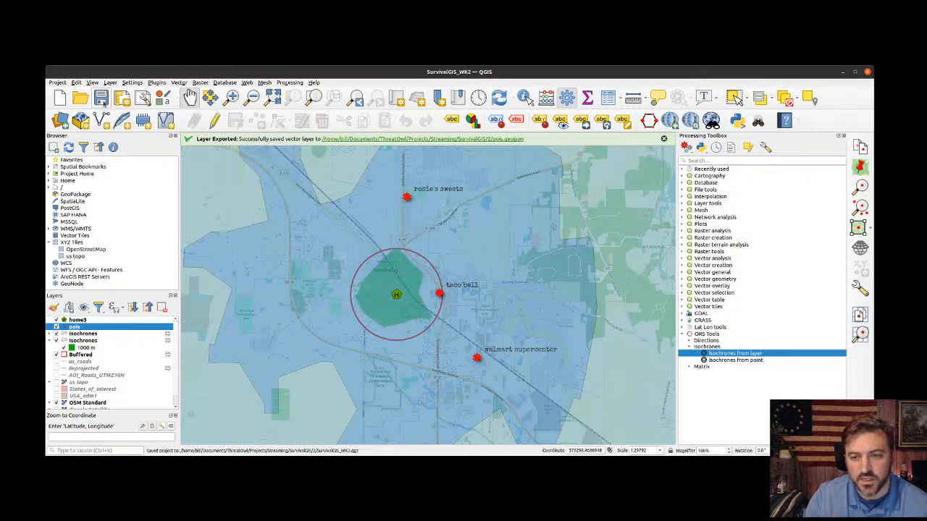